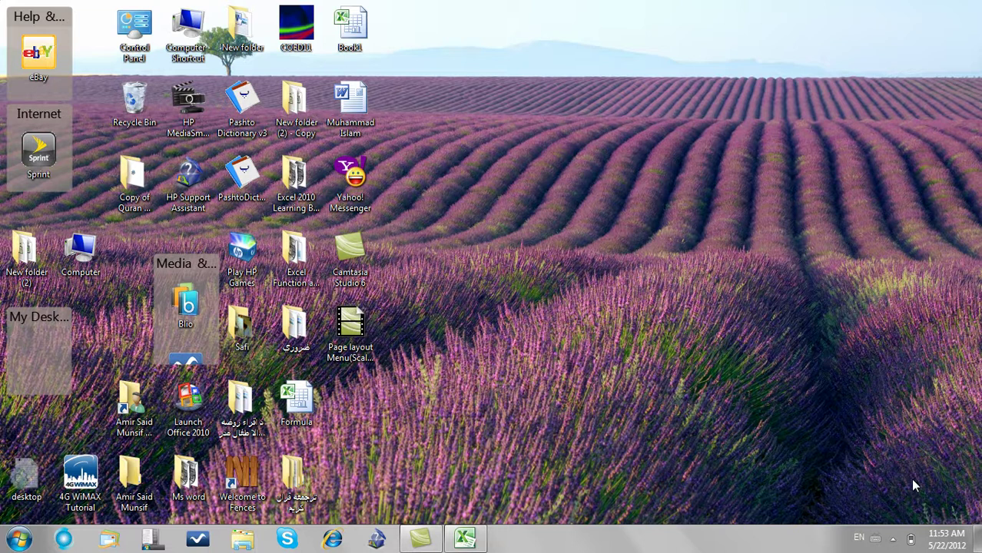
# - Refresh the desktop, then bring the Book5 workbook back up with cell K10 selected
pyautogui.rightClick(667, 112)
pyautogui.click(733, 205)
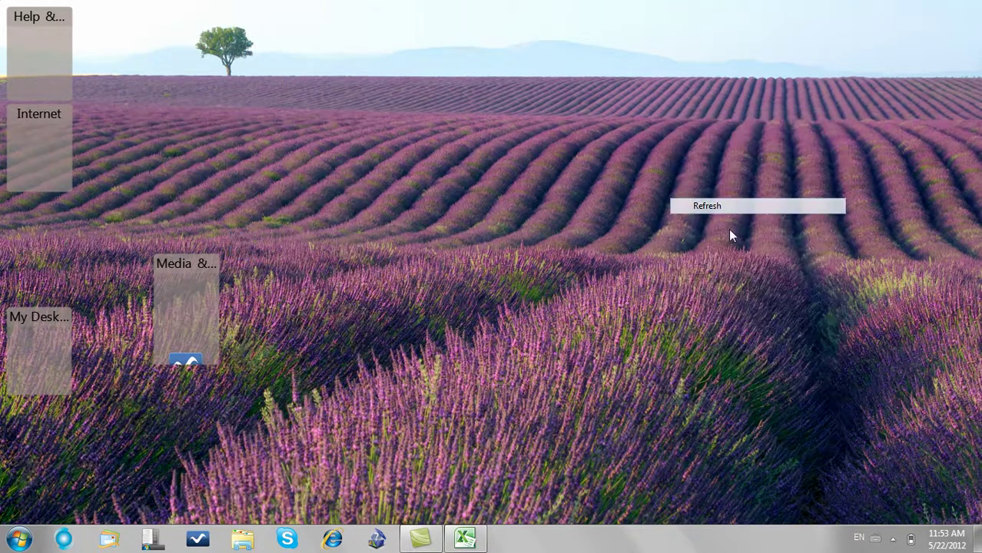
pyautogui.click(464, 539)
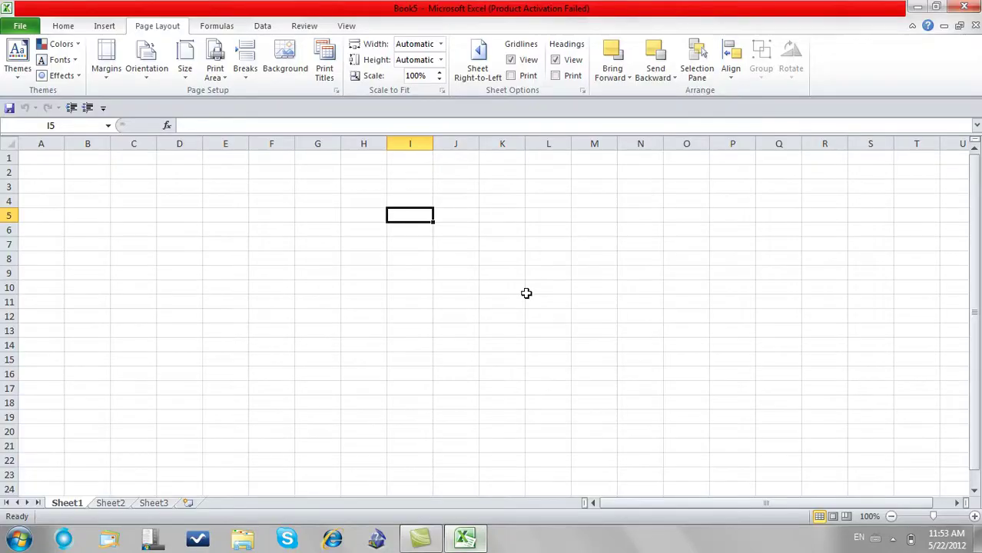
pyautogui.click(522, 291)
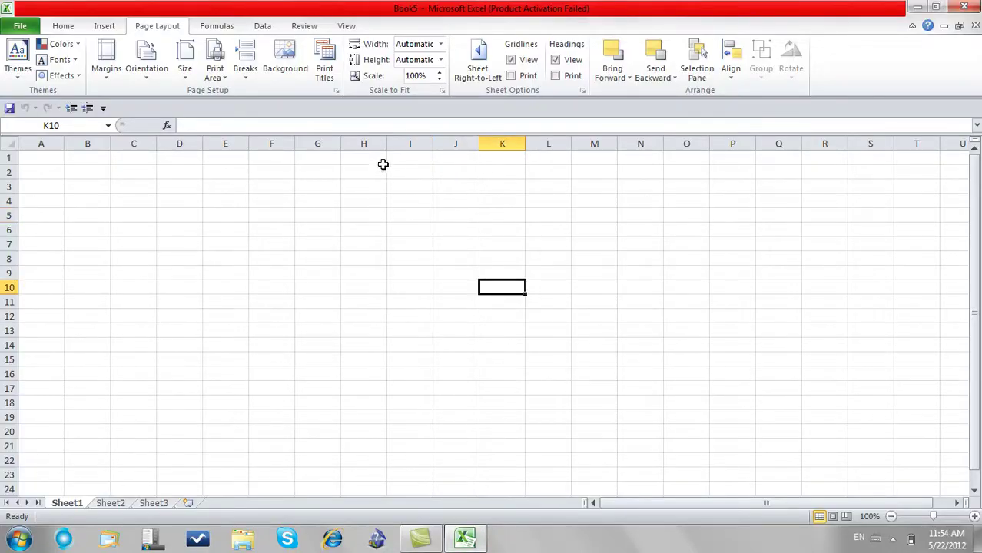
# - Switch the ribbon to the Formulas tab to show the function library and auditing tools
pyautogui.click(219, 27)
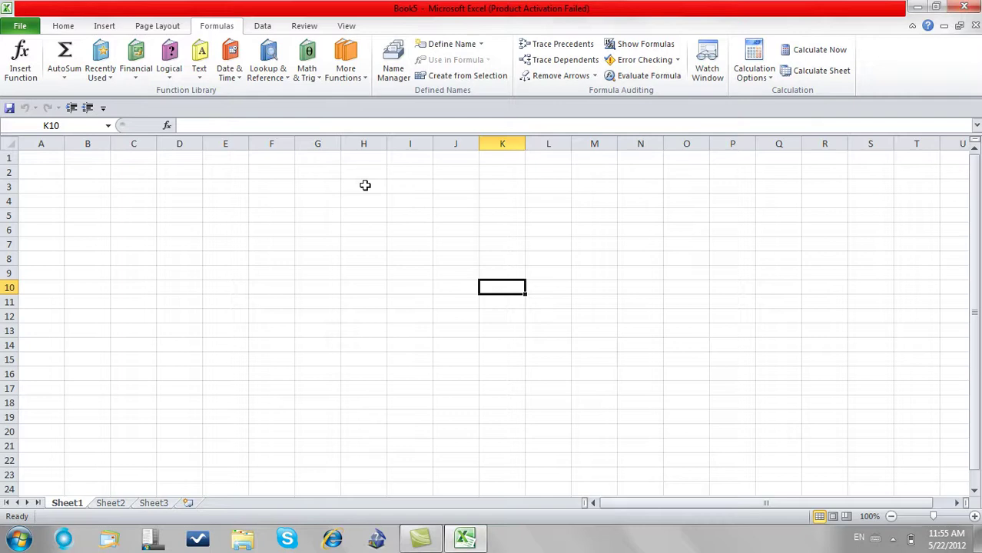
# - Enter bold headings Program in A1 and Fee in B1
pyautogui.hotkey('ctrl', 'Up')
pyautogui.hotkey('ctrl', 'Left')
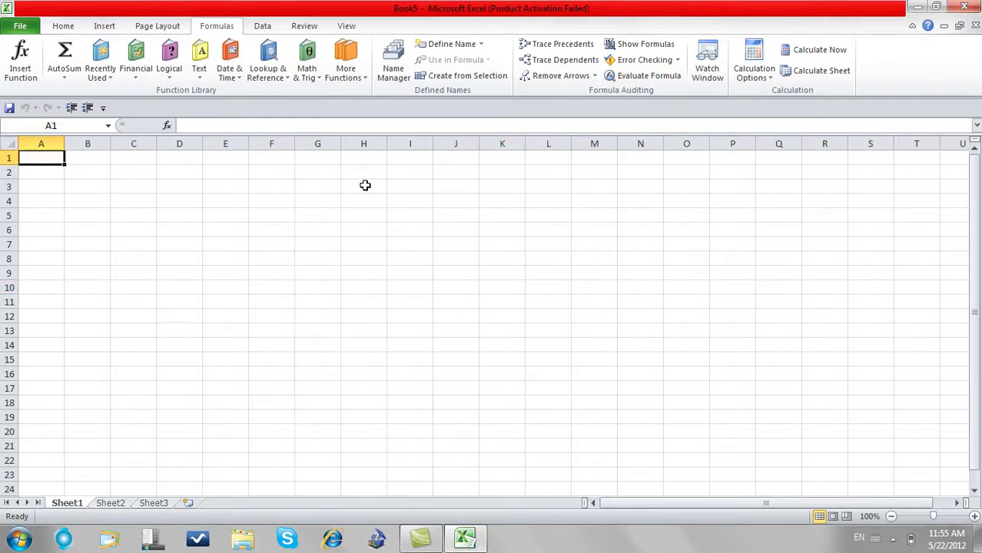
pyautogui.write('Program')
pyautogui.press('Return')
pyautogui.press('Up')
pyautogui.press('Right')
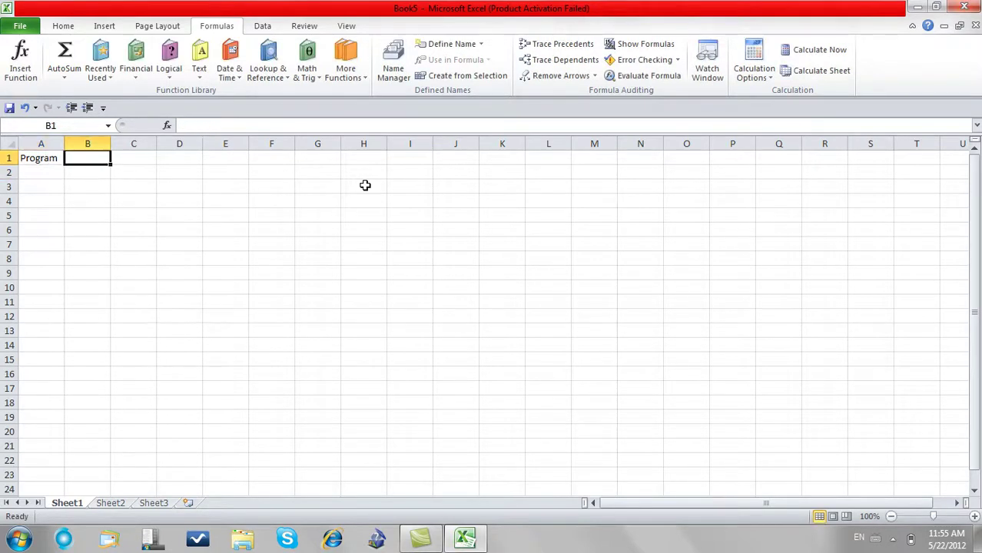
pyautogui.write('Fee')
pyautogui.press('Return')
pyautogui.press('Up')
pyautogui.press('Right')
pyautogui.hotkey('shift', 'Left')
pyautogui.hotkey('ctrl', 'b')
pyautogui.press('Return')
# - List the programs DIT, CIT, Internet and Hardware in A2:A5
pyautogui.press('Down')
pyautogui.write('DIT')
pyautogui.press('Return')
pyautogui.write('CIT')
pyautogui.press('Return')
pyautogui.write('Internet')
pyautogui.press('Return')
pyautogui.write('Hardware')
pyautogui.press('Tab')
# - Enter the fees 2000, 1000, 1000 and 2500 in B2:B5
pyautogui.press('Up')
pyautogui.press('Up')
pyautogui.press('Up')
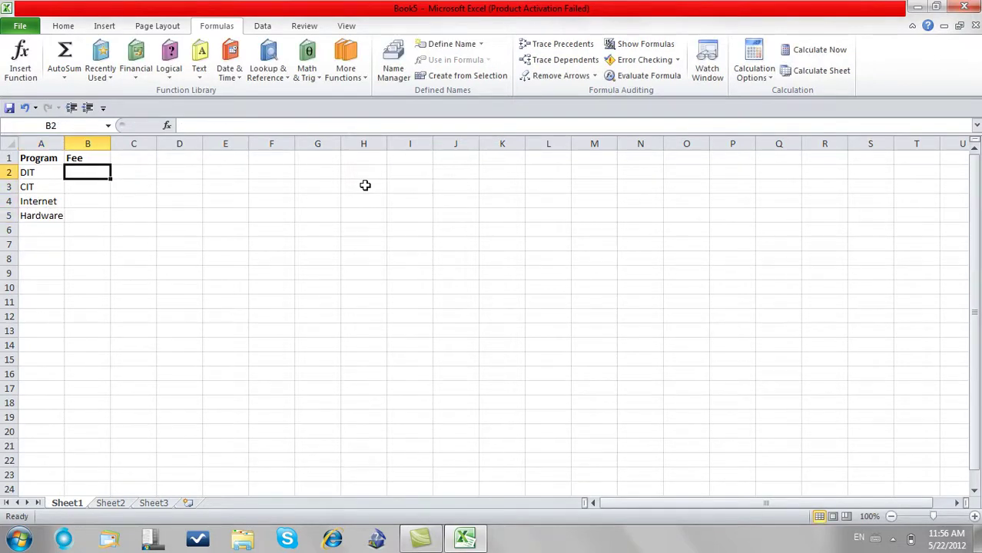
pyautogui.write('2000')
pyautogui.press('Return')
pyautogui.write('1000')
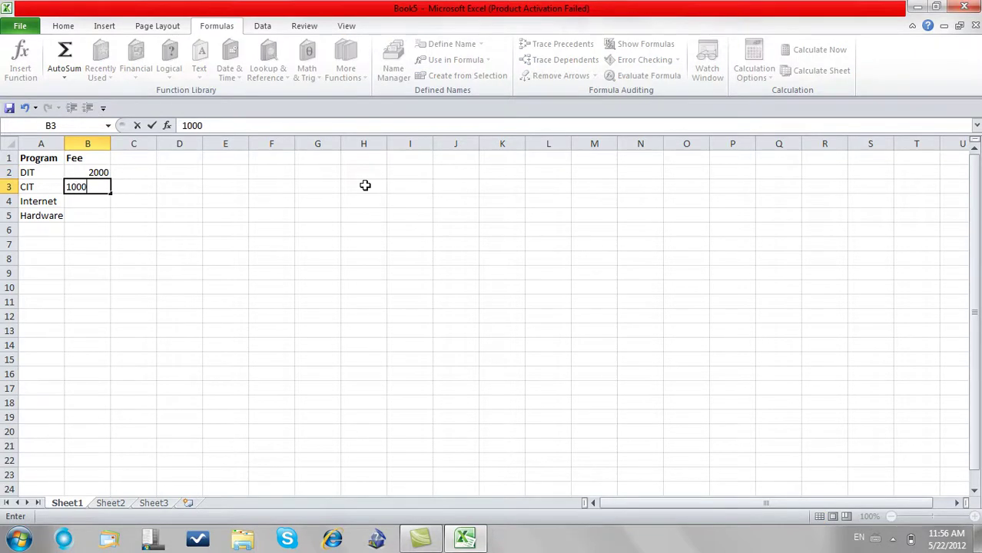
pyautogui.press('Return')
pyautogui.write('1000')
pyautogui.press('Return')
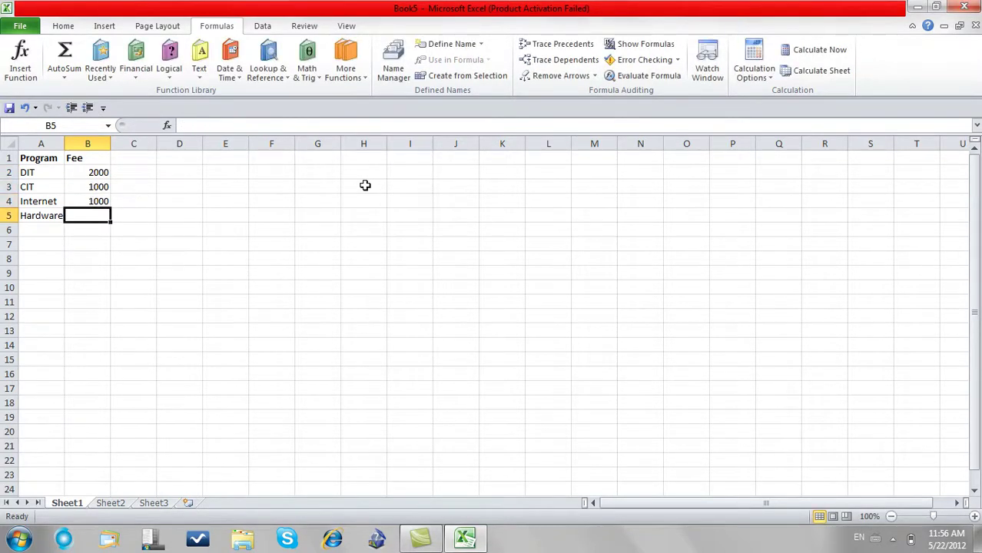
pyautogui.write('2500')
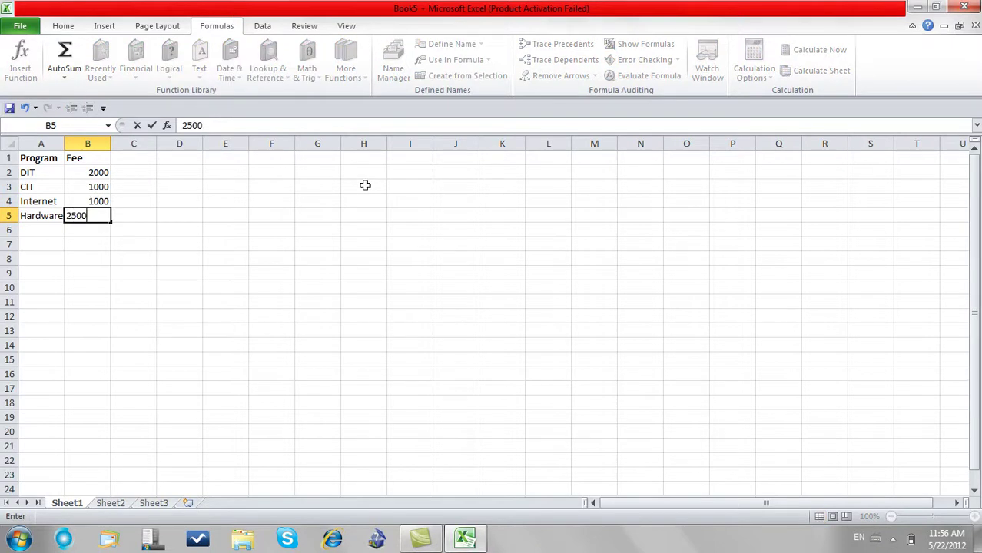
pyautogui.press('Return')
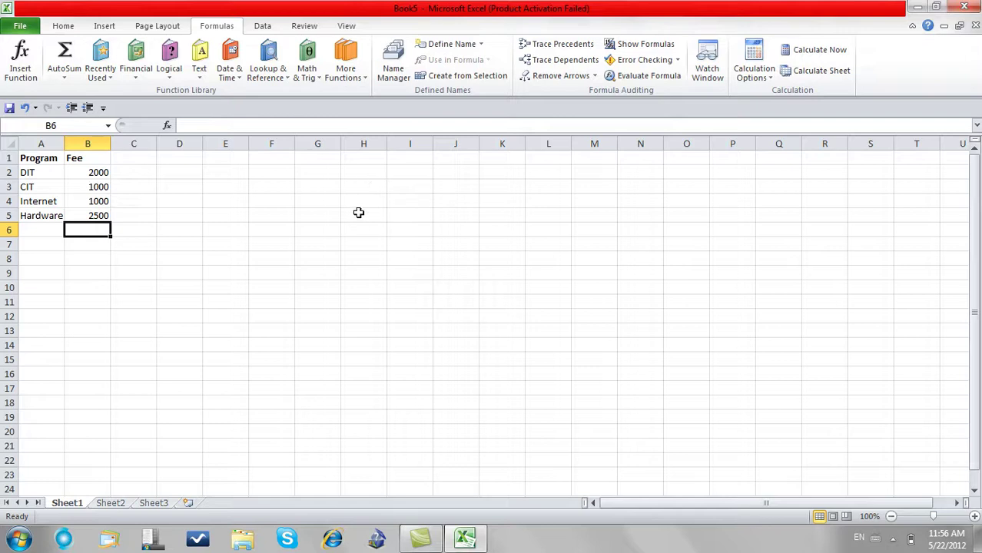
pyautogui.click(358, 212)
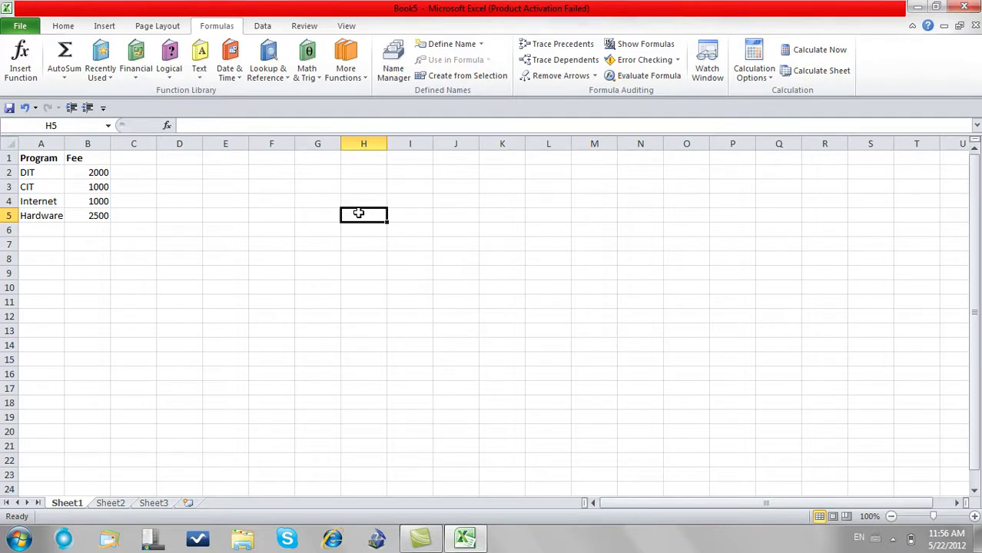
pyautogui.write('=DIT')
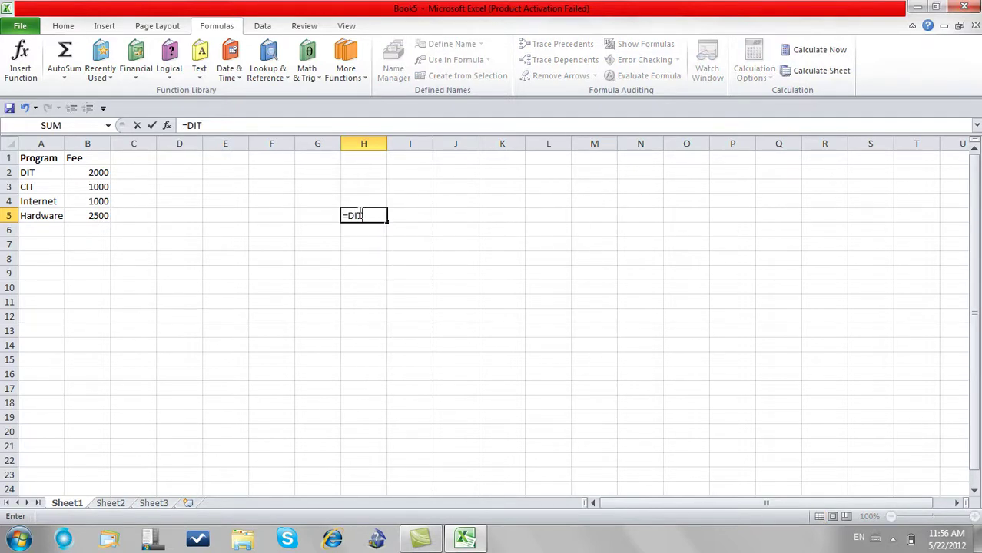
pyautogui.press('Return')
pyautogui.click(358, 214)
pyautogui.press('Delete')
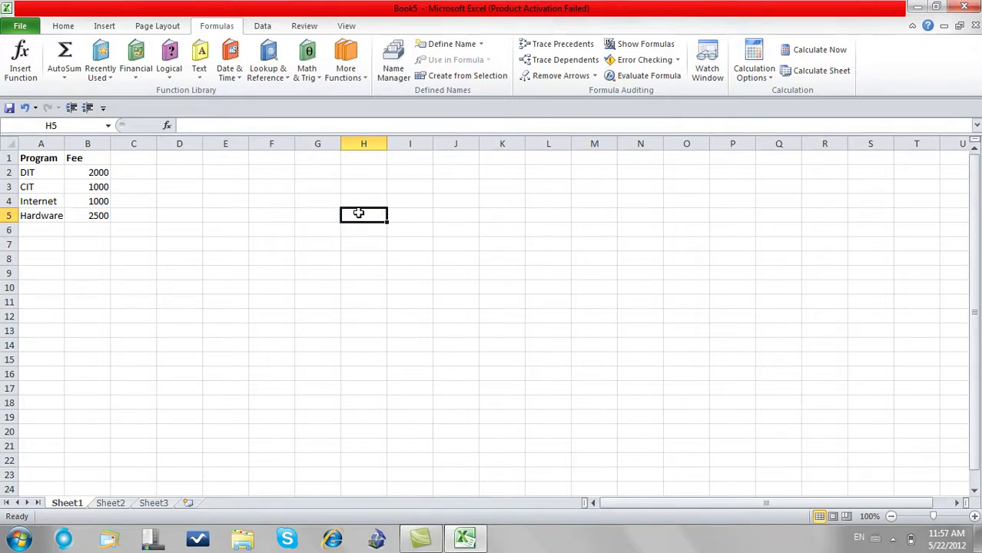
pyautogui.write('=CIT')
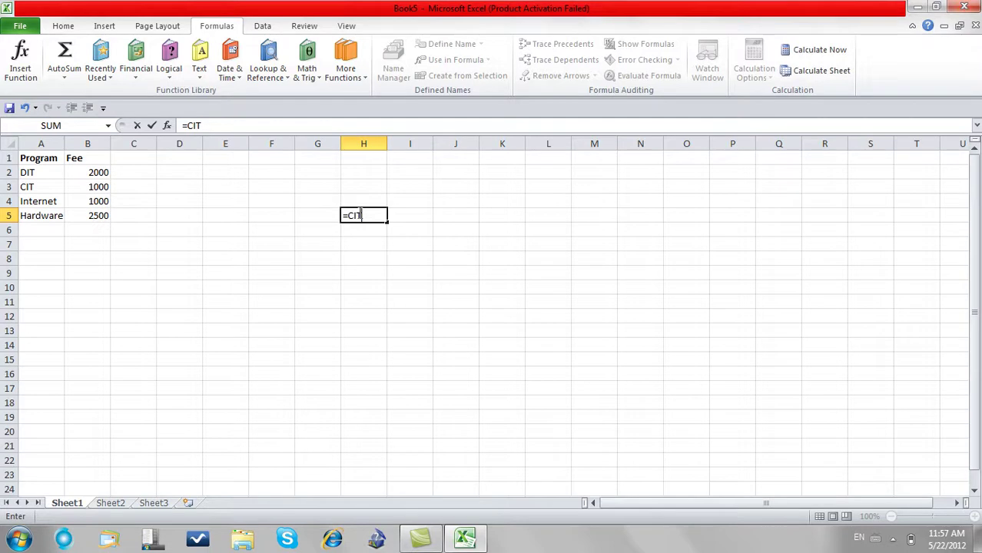
pyautogui.press('Return')
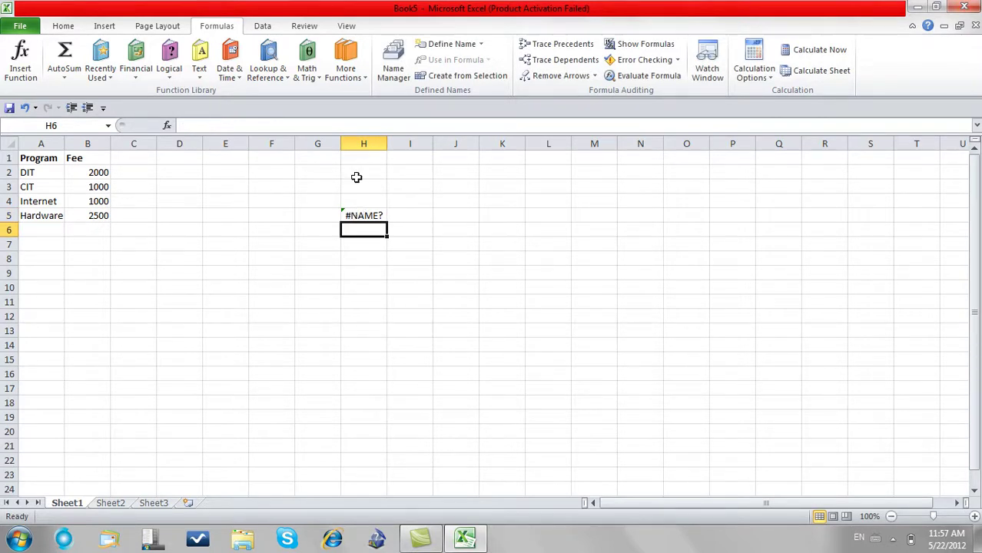
pyautogui.press('Up')
pyautogui.press('Delete')
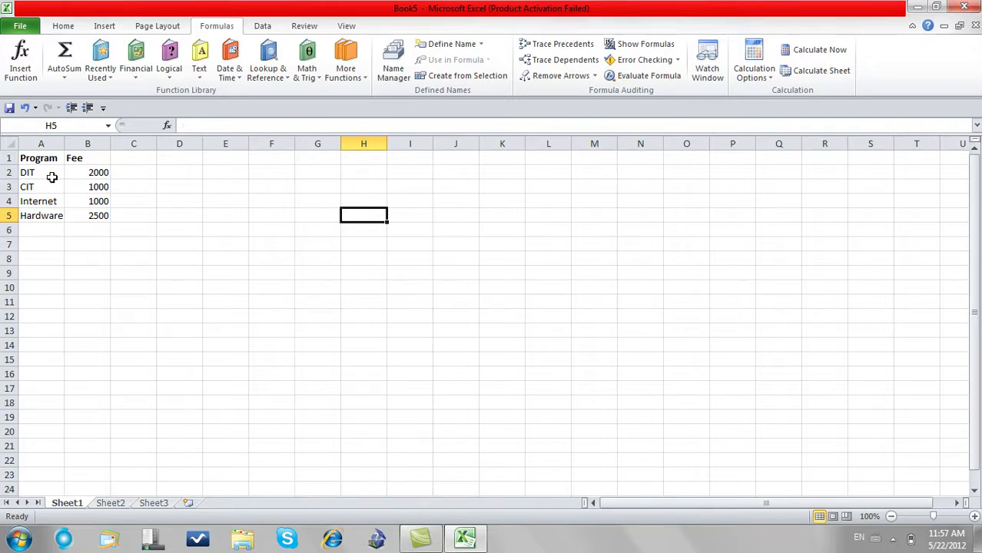
# - Define the name DIT with Workbook scope for fee cell B2 (2000)
pyautogui.moveTo(78, 174); pyautogui.dragTo(74, 215)
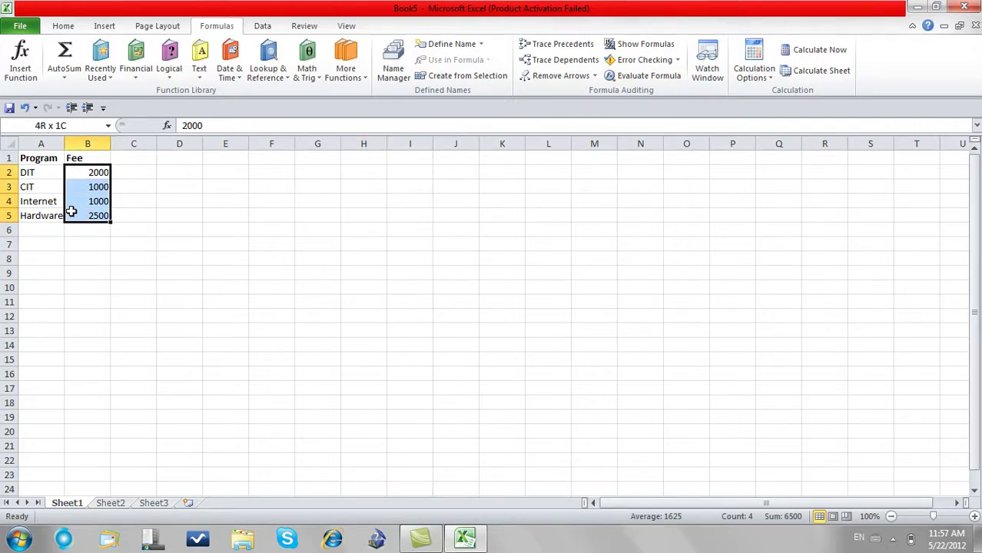
pyautogui.click(77, 173)
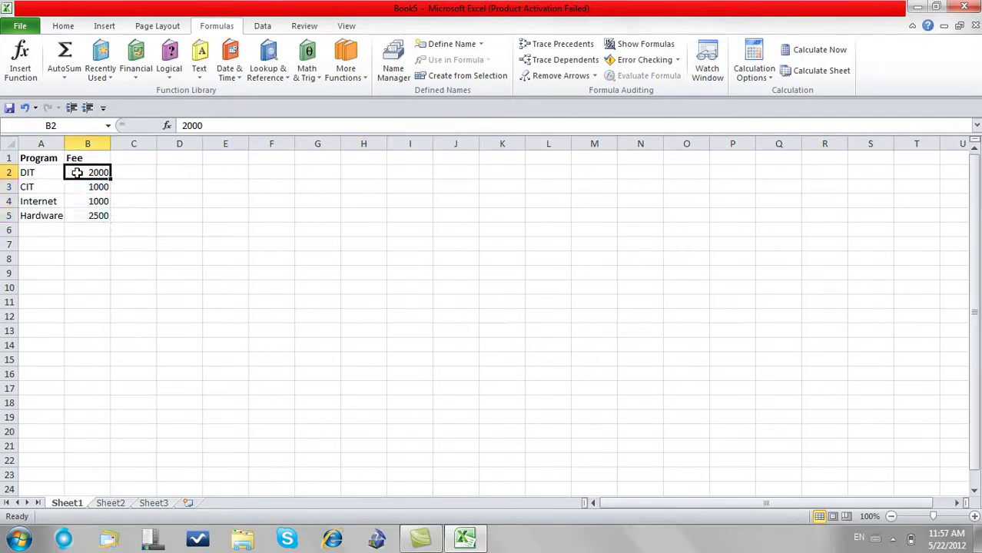
pyautogui.click(432, 51)
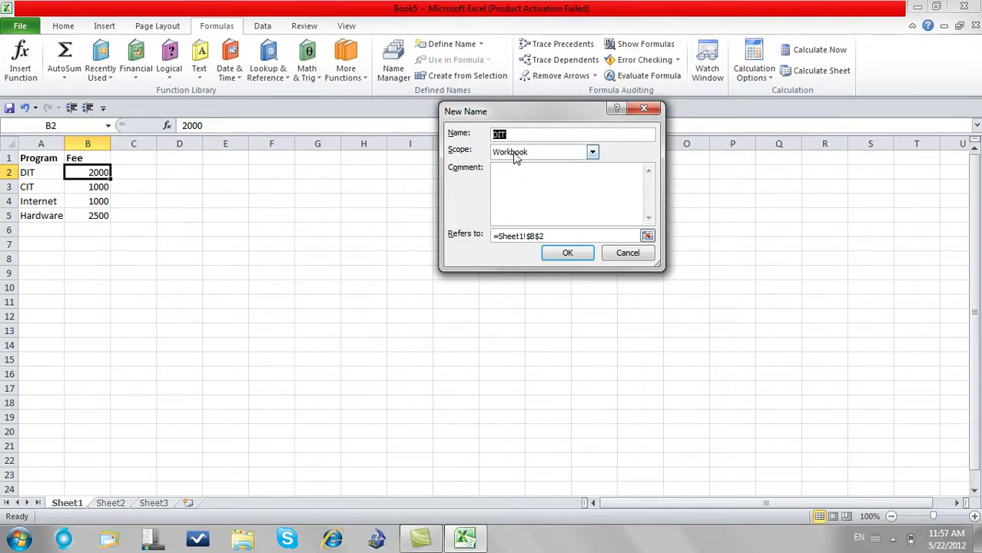
pyautogui.click(514, 153)
pyautogui.click(513, 155)
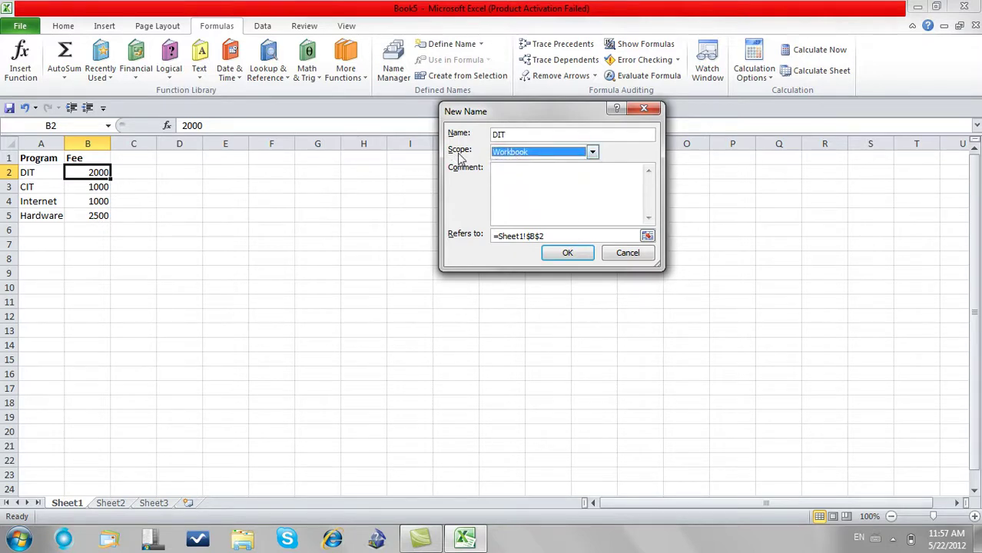
pyautogui.click(513, 134)
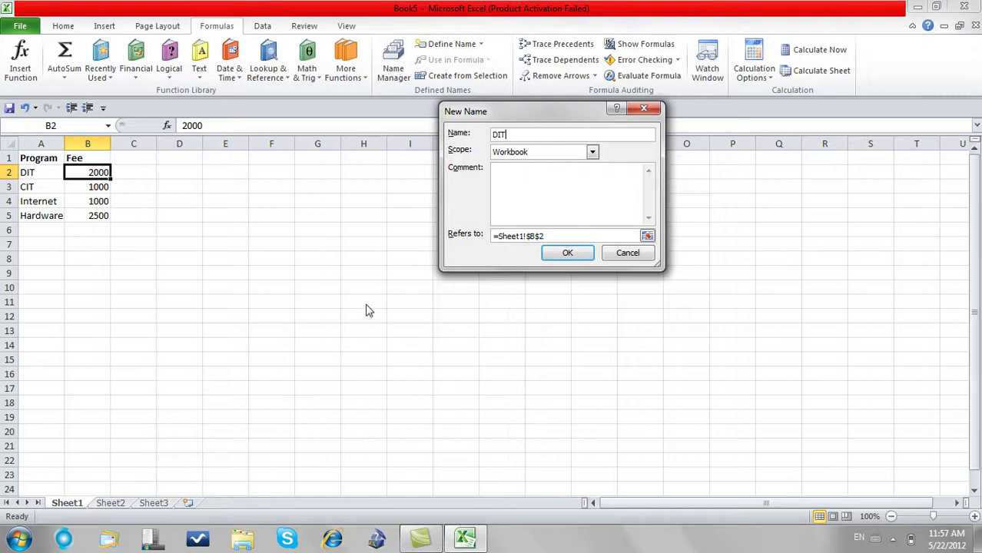
pyautogui.click(518, 154)
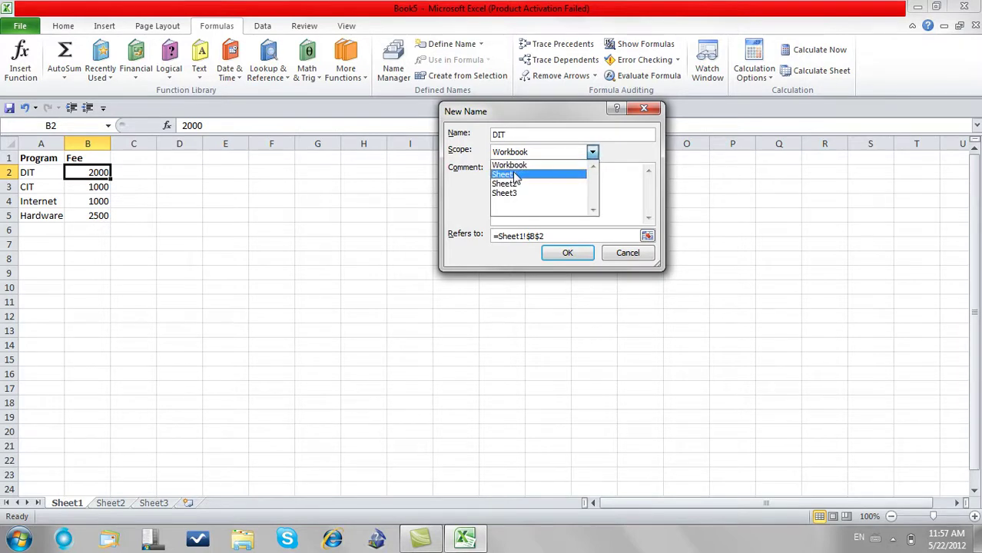
pyautogui.click(513, 165)
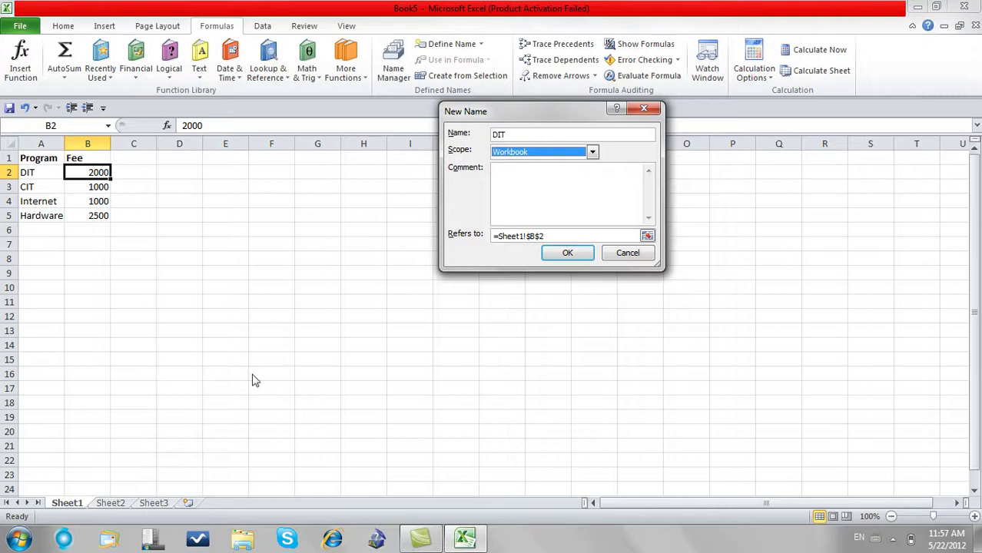
pyautogui.click(522, 193)
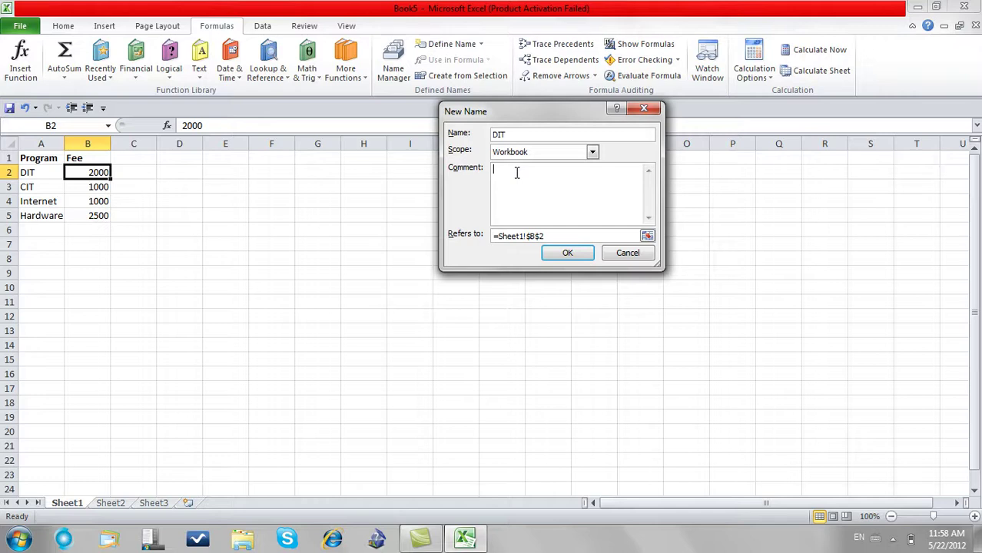
pyautogui.click(528, 235)
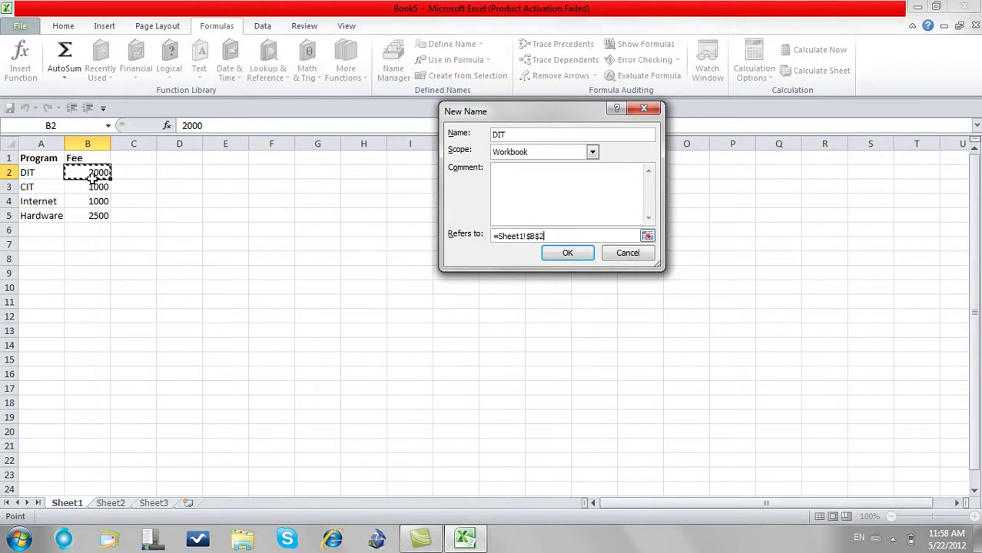
pyautogui.click(518, 134)
pyautogui.click(558, 252)
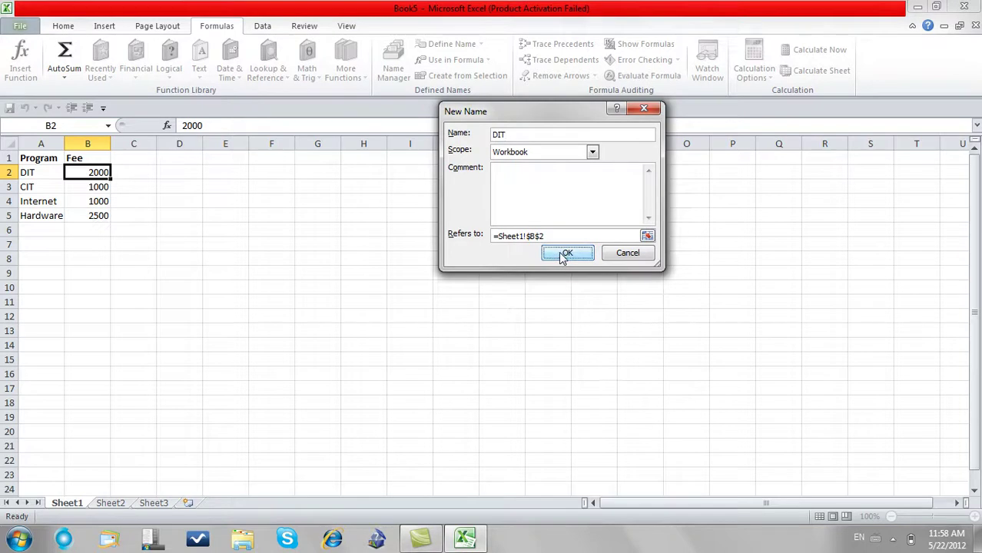
# - Accept the suggested names CIT, Internet and Hardware for fee cells B3, B4 and B5
pyautogui.click(96, 188)
pyautogui.click(444, 44)
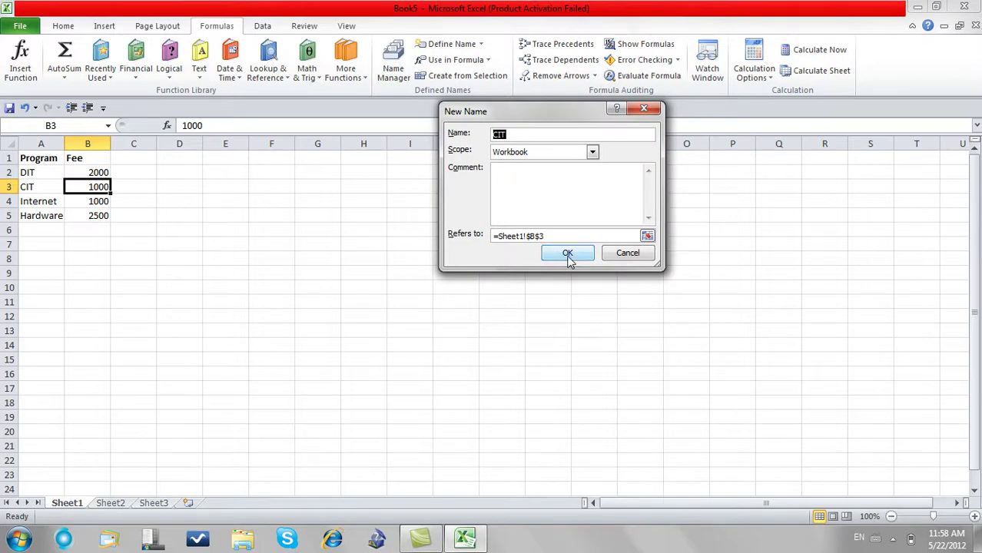
pyautogui.press('Return')
pyautogui.press('Down')
pyautogui.click(444, 46)
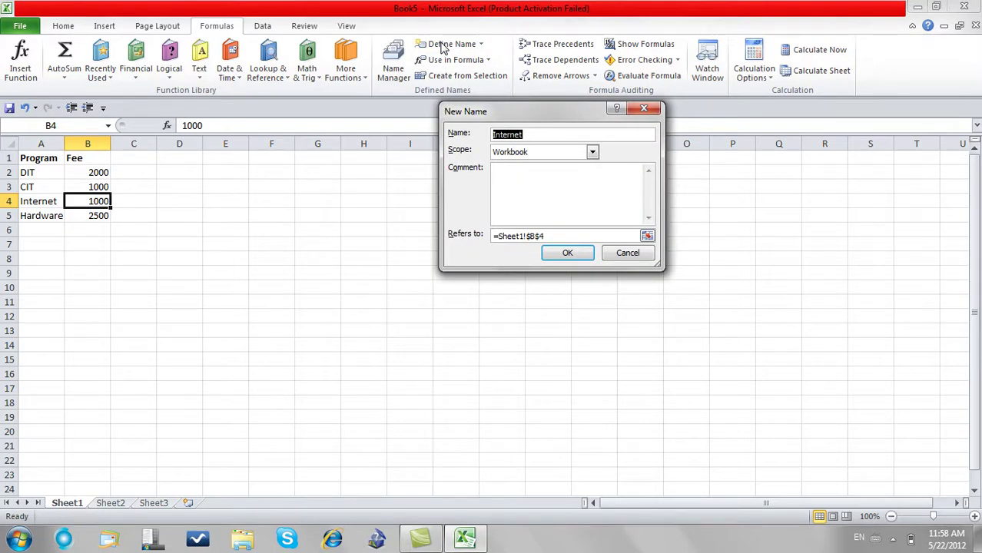
pyautogui.press('Return')
pyautogui.press('Down')
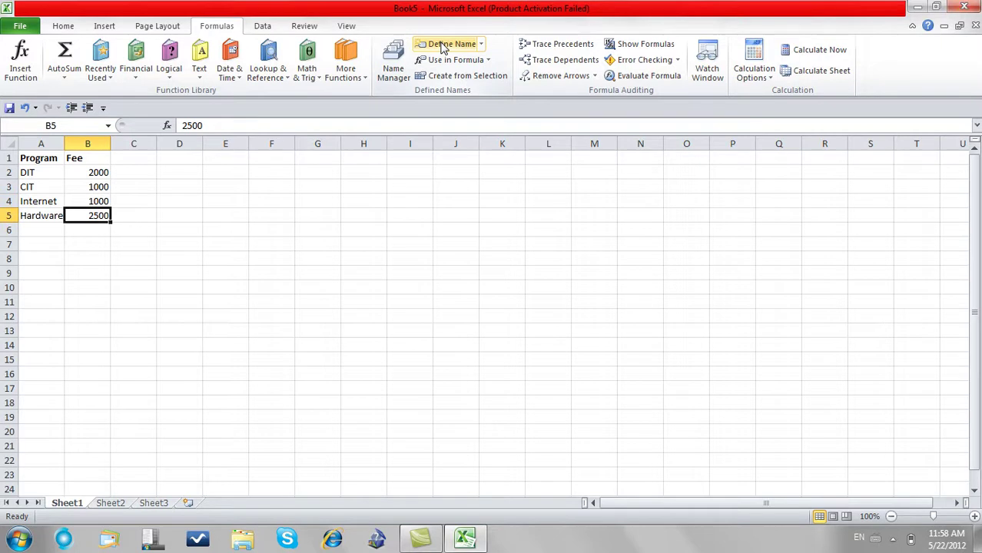
pyautogui.click(443, 46)
pyautogui.press('Return')
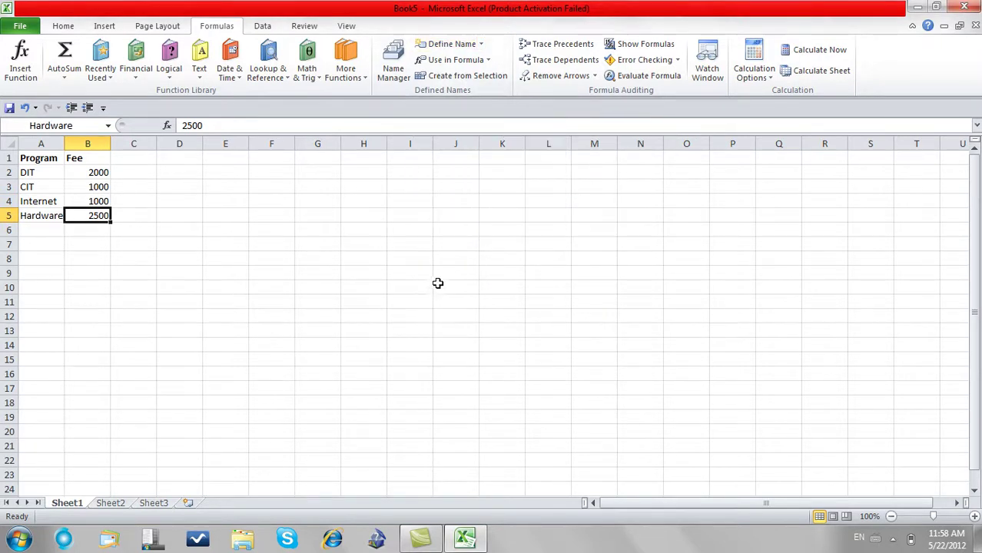
pyautogui.click(448, 259)
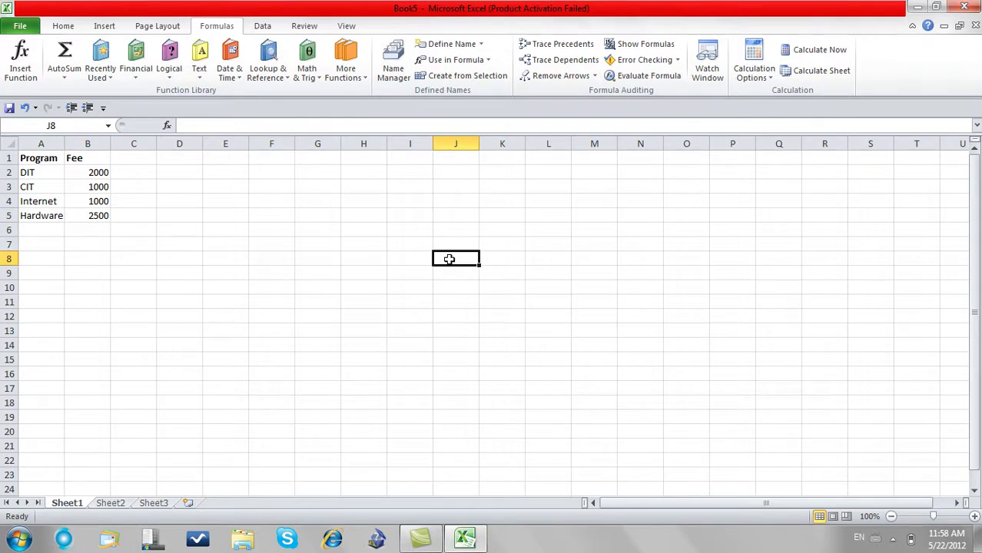
# - Enter =DIT in J8, =CIT+DIT in J9 and =CIT in J10, giving 2000, 3000, 1000
pyautogui.write('=DIT')
pyautogui.press('Return')
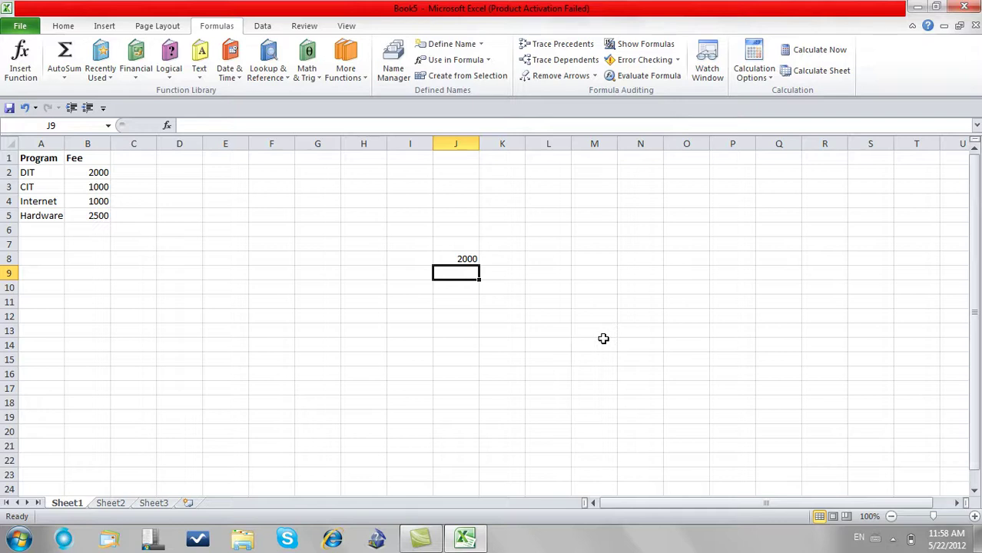
pyautogui.write('=CIT+')
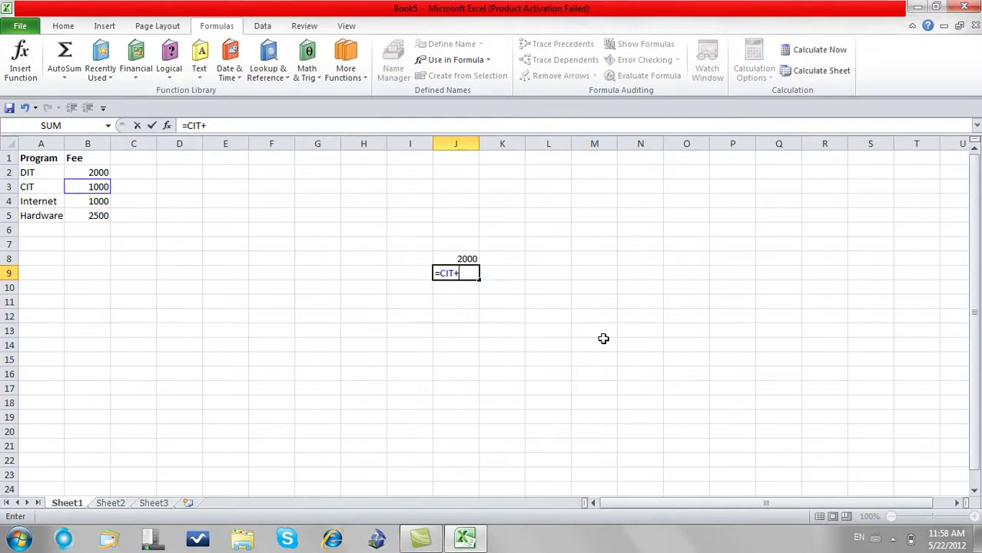
pyautogui.write('DIT')
pyautogui.press('Return')
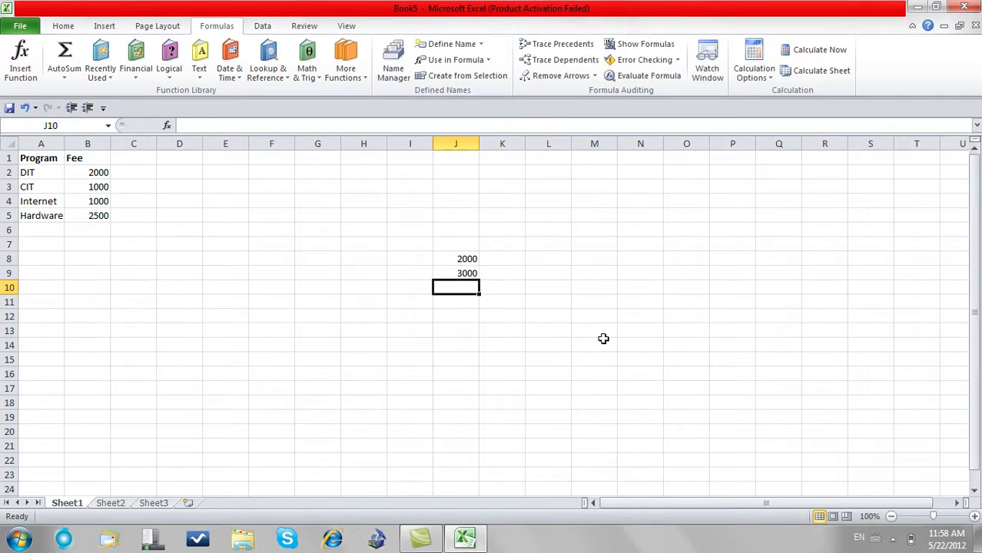
pyautogui.write('=CIT')
pyautogui.press('Return')
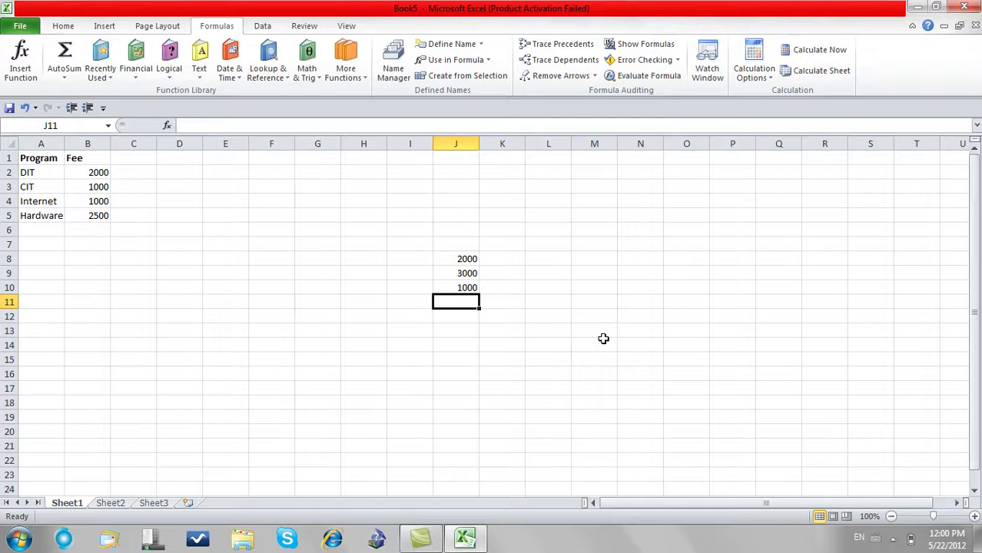
# - Close Book5 without saving and start a new blank workbook
pyautogui.hotkey('ctrl', 'w')
pyautogui.press('Return')
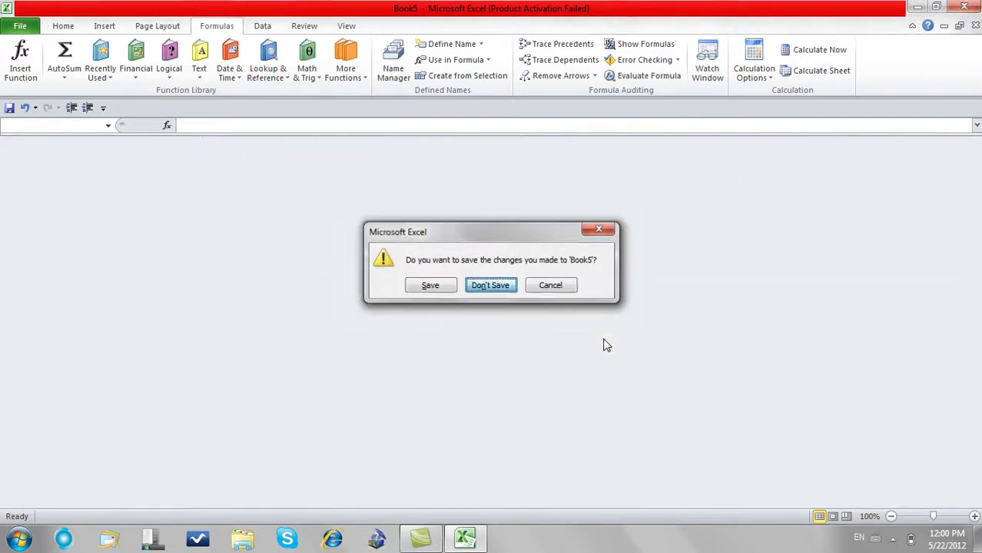
pyautogui.hotkey('ctrl', 'n')
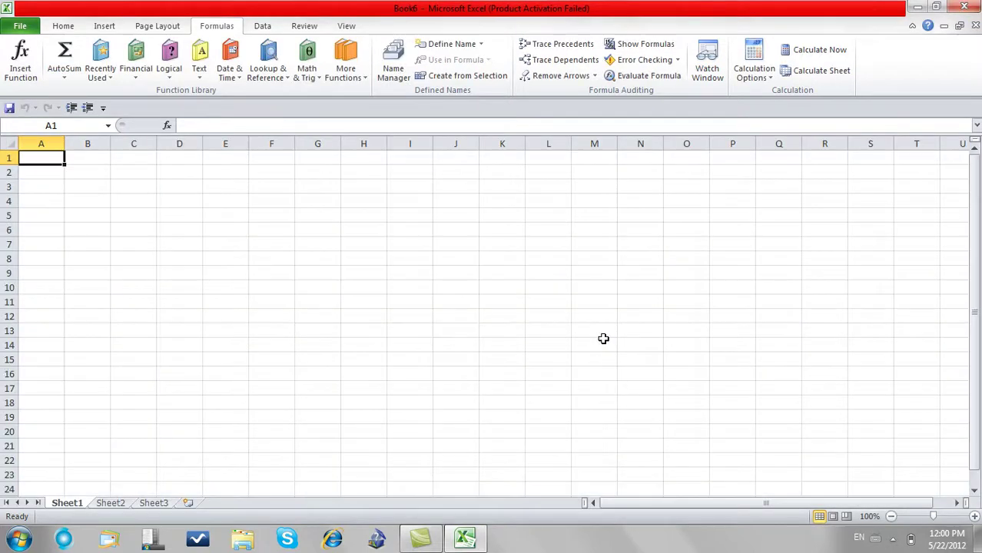
# - Type the headings S.Name, Program and Fee across A1:C1
pyautogui.write('S.Name')
pyautogui.press('Tab')
pyautogui.write('Program')
pyautogui.press('Tab')
pyautogui.write('Fee')
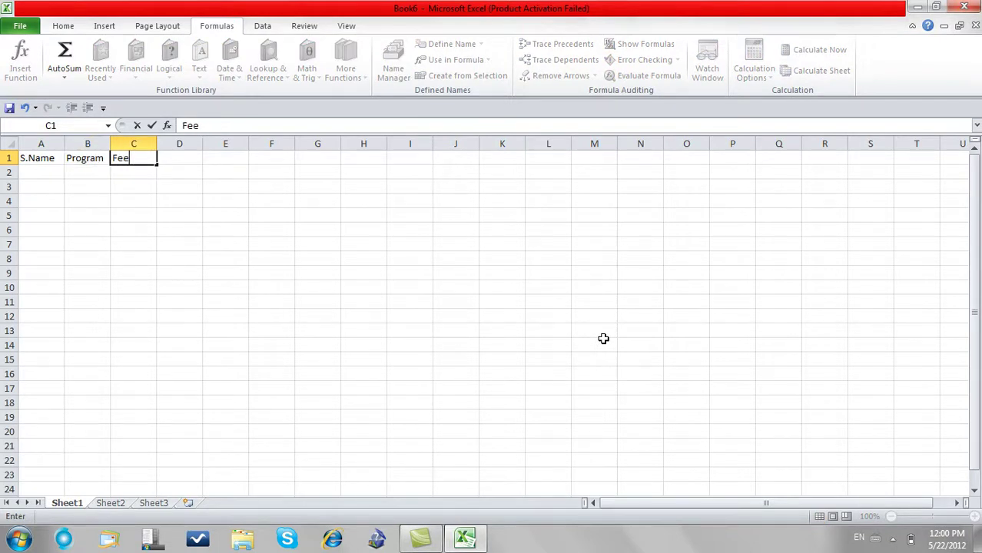
pyautogui.press('Home')
pyautogui.press('Down')
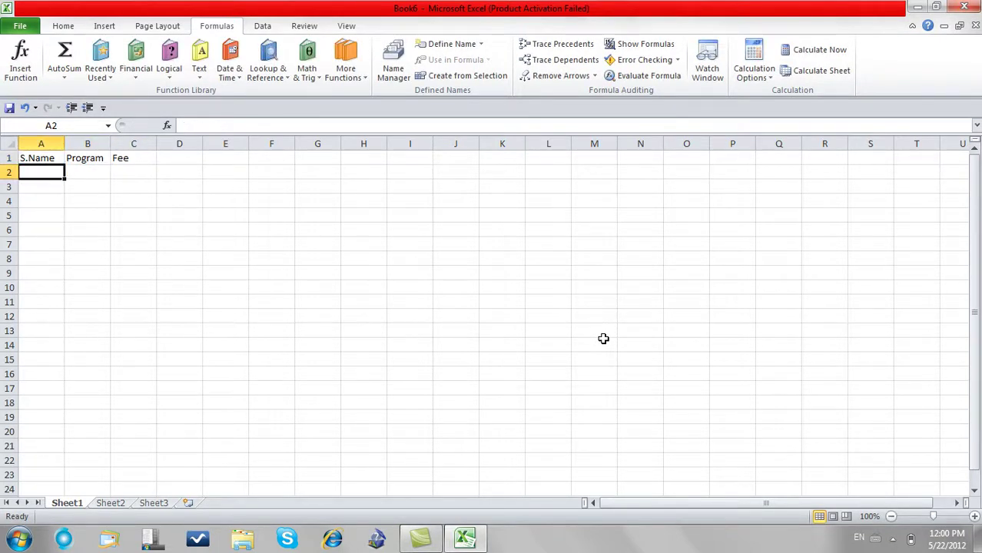
# - Enter three student names in A2:A4
pyautogui.write('wali')
pyautogui.press('Return')
pyautogui.write('ali')
pyautogui.press('Return')
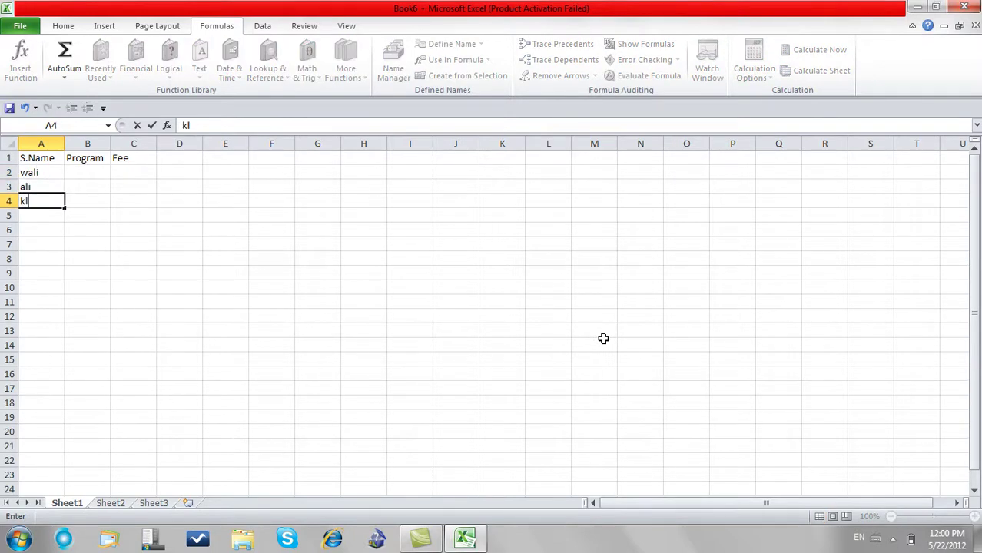
pyautogui.write('Asad')
pyautogui.press('Tab')
# - Enter the programs DIT, CIT and Internet in B2:B4
pyautogui.press('Up')
pyautogui.press('Up')
pyautogui.write('DIT')
pyautogui.press('Return')
pyautogui.write('CIT')
pyautogui.press('Return')
pyautogui.write('Internet')
pyautogui.press('Tab')
# - Enter the fees 2000, 1000 and 1000 in C2:C4
pyautogui.press('Up')
pyautogui.press('Up')
pyautogui.write('2000')
pyautogui.press('Return')
pyautogui.write('1000')
pyautogui.press('Return')
pyautogui.write('1000')
pyautogui.press('Return')
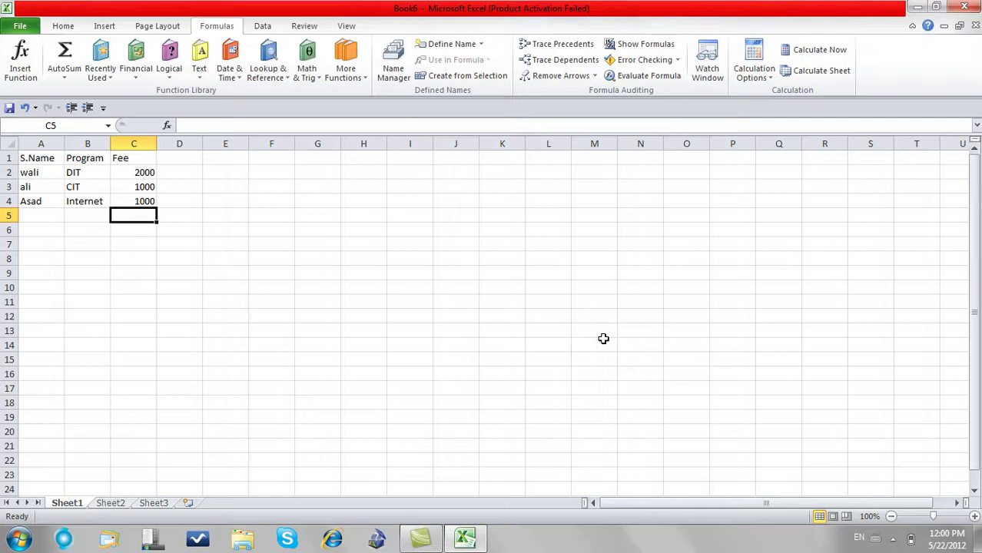
pyautogui.press('Right')
pyautogui.press('Right')
pyautogui.press('Right')
pyautogui.press('Right')
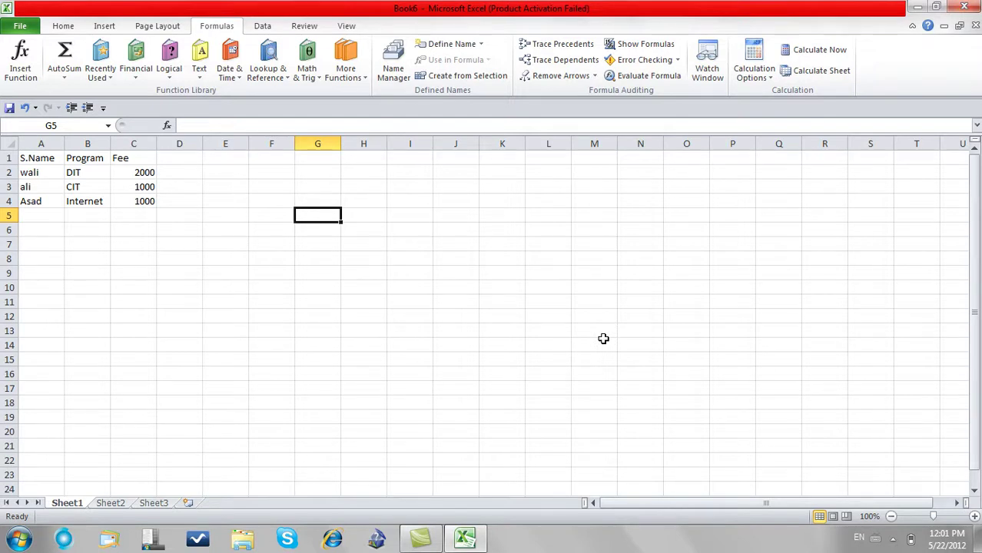
pyautogui.write('=wali')
pyautogui.press('Return')
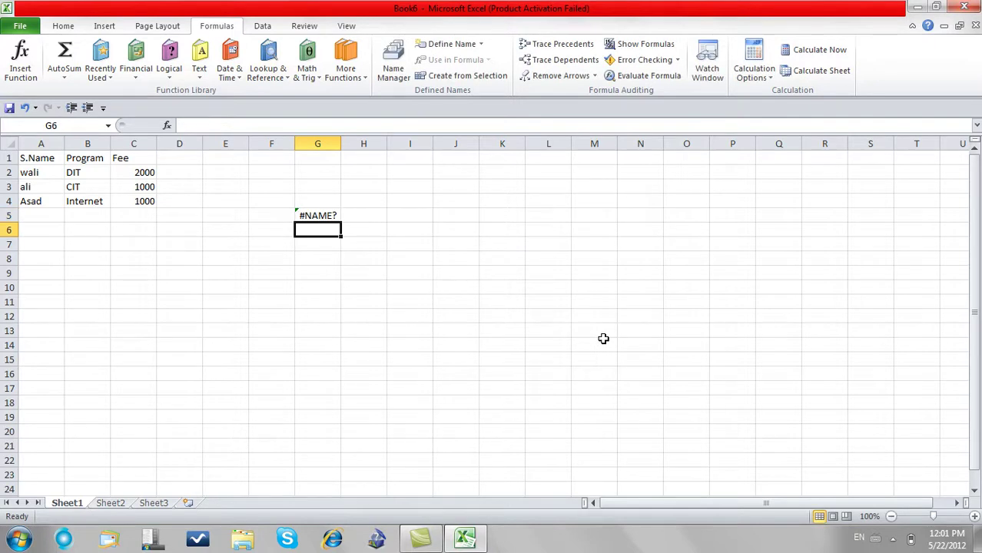
pyautogui.press('Up')
pyautogui.press('Delete')
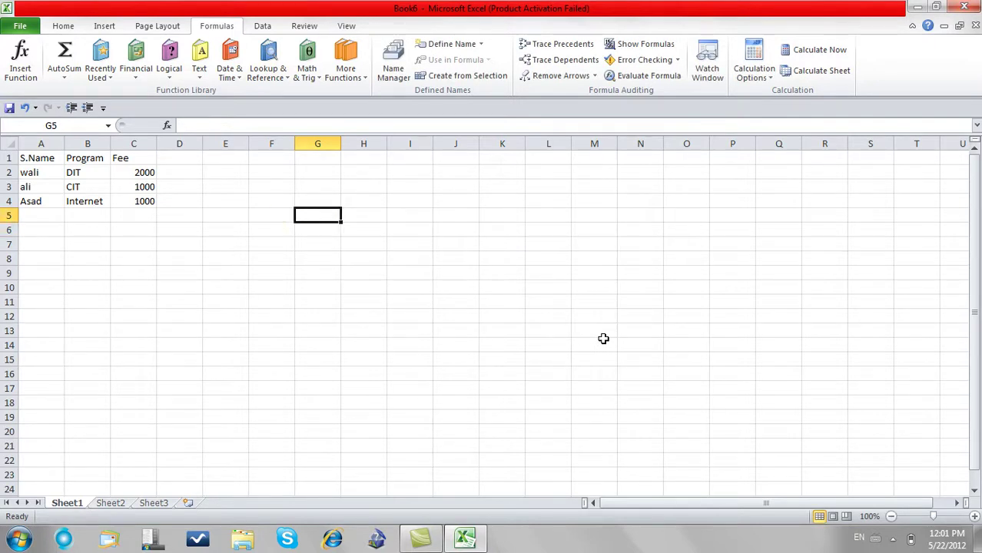
pyautogui.click(146, 175)
# - Replace the suggested names for fee cells C2, C3 and C4 with each row's student name
pyautogui.click(445, 43)
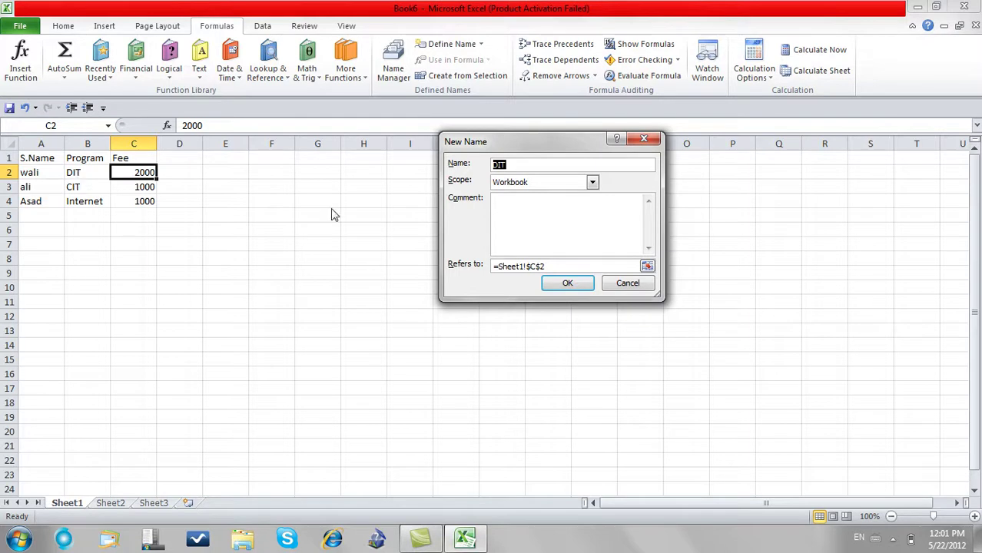
pyautogui.press('BackSpace')
pyautogui.write('Wali')
pyautogui.click(567, 282)
pyautogui.press('Down')
pyautogui.click(451, 46)
pyautogui.write('Ali')
pyautogui.press('Return')
pyautogui.press('Down')
pyautogui.click(445, 45)
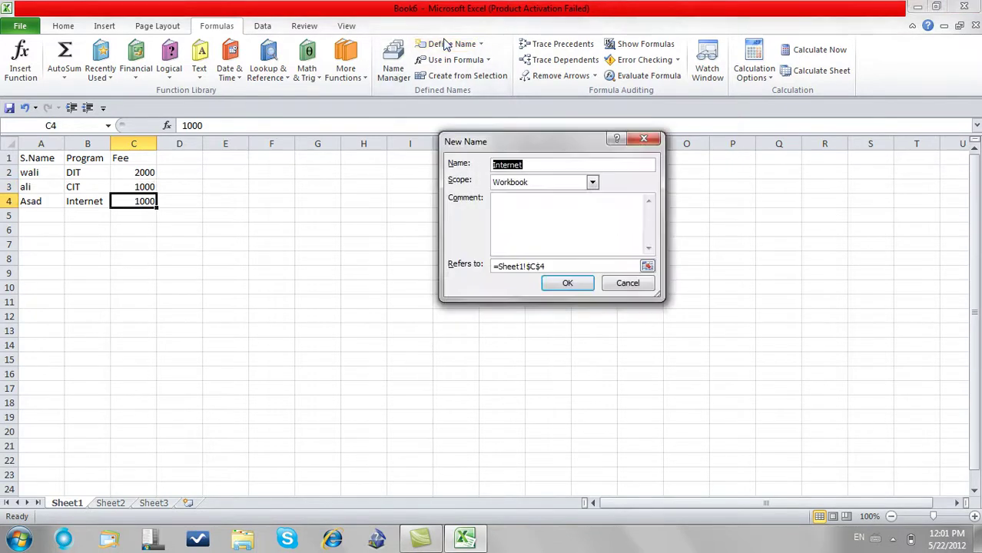
pyautogui.write('Asad')
pyautogui.press('Return')
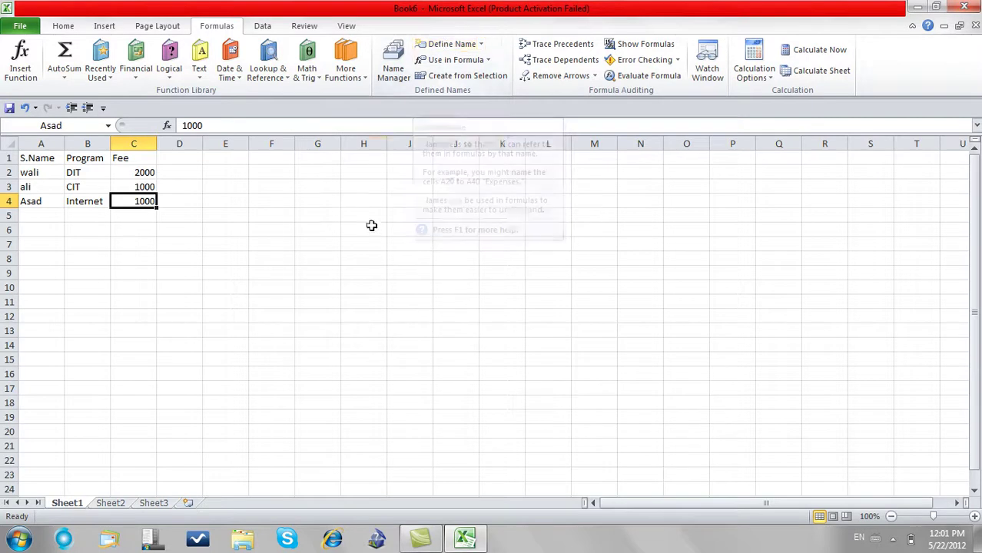
pyautogui.click(371, 226)
pyautogui.write('=wali')
pyautogui.press('Return')
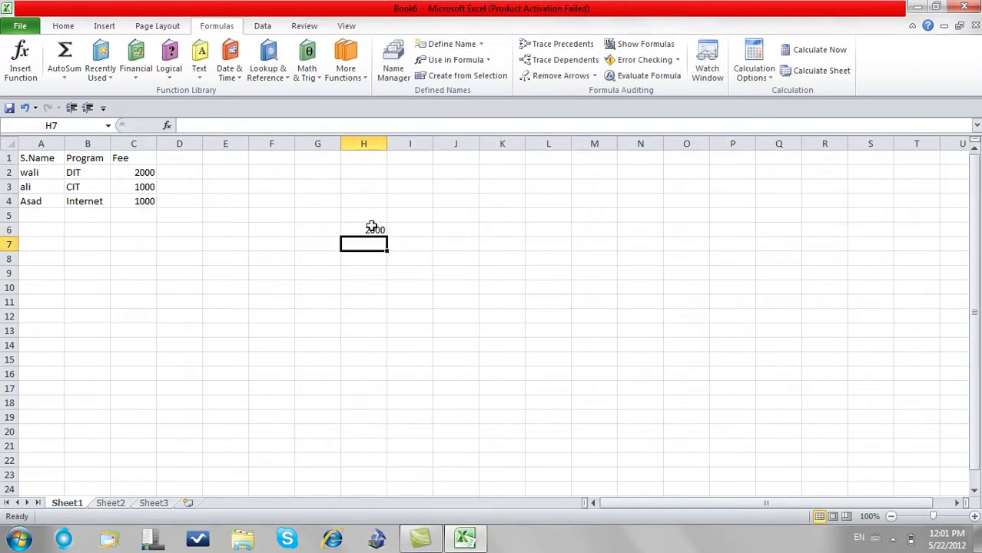
pyautogui.write('=ali')
pyautogui.press('Return')
pyautogui.write('=')
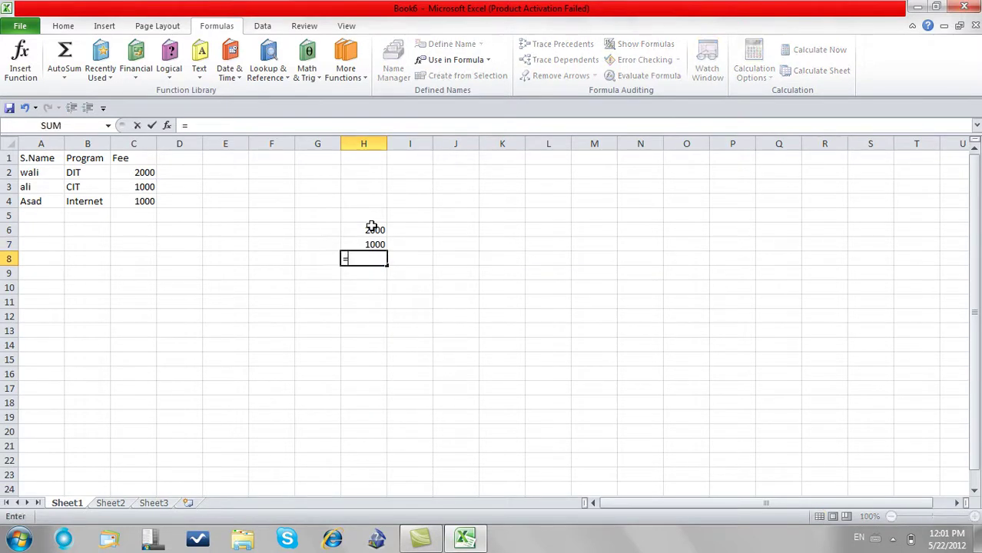
pyautogui.write('asad')
pyautogui.press('Return')
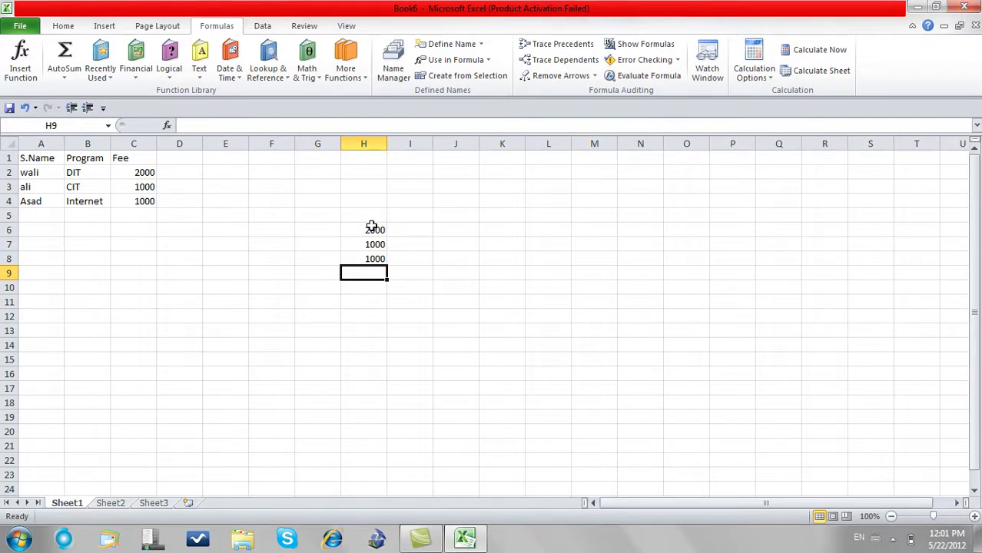
pyautogui.write('=wali+ali+')
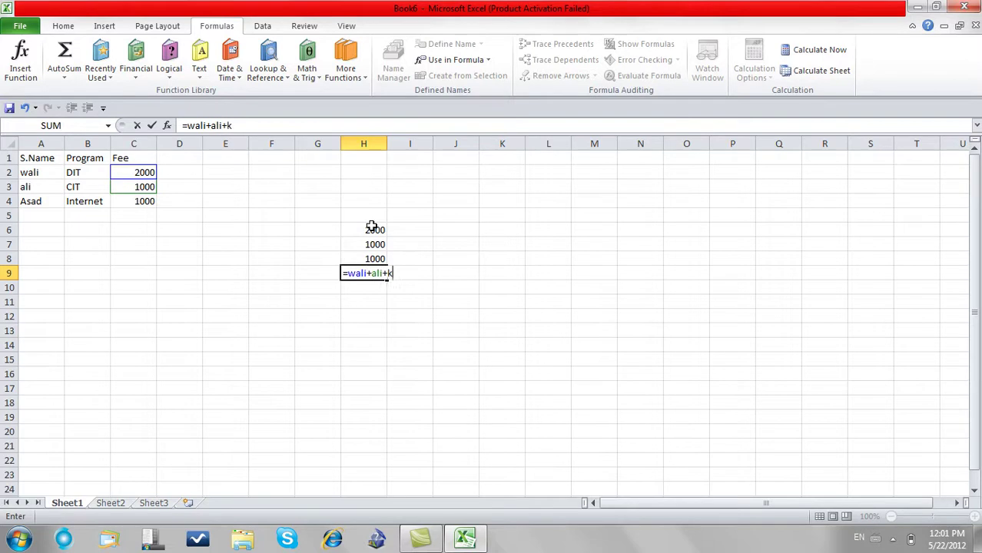
pyautogui.write('asad')
pyautogui.press('Return')
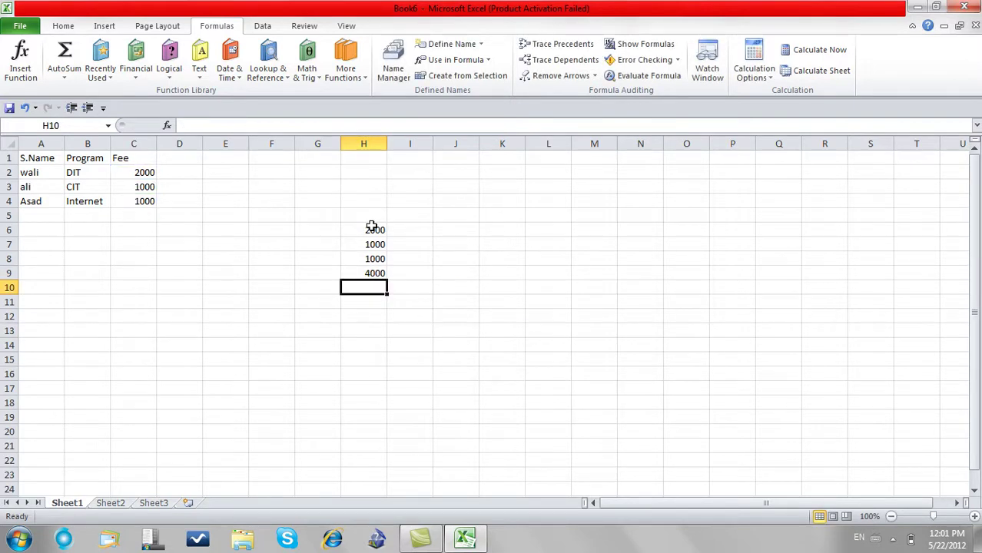
pyautogui.press('Up')
pyautogui.press('Delete')
pyautogui.press('Up')
pyautogui.press('Delete')
pyautogui.press('Up')
pyautogui.press('Delete')
pyautogui.press('Up')
pyautogui.press('Delete')
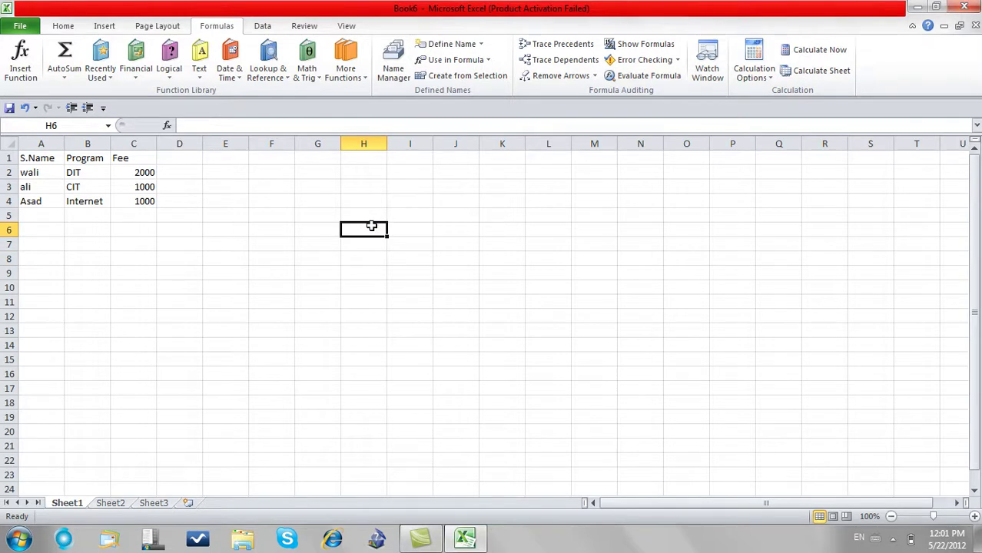
# - In Name Manager, review the three fee names and delete the one referring to C4
pyautogui.click(401, 70)
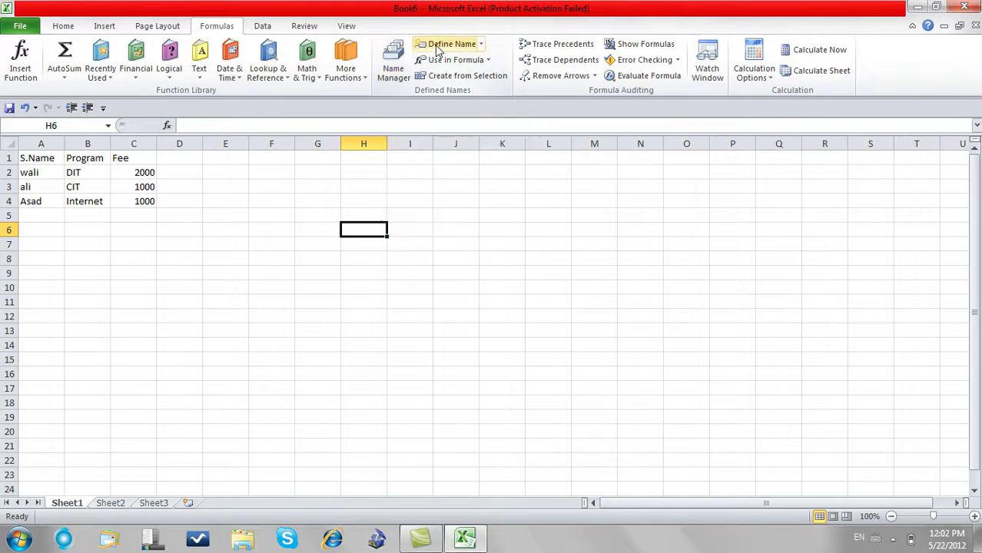
pyautogui.click(394, 60)
pyautogui.moveTo(422, 67); pyautogui.dragTo(384, 175)
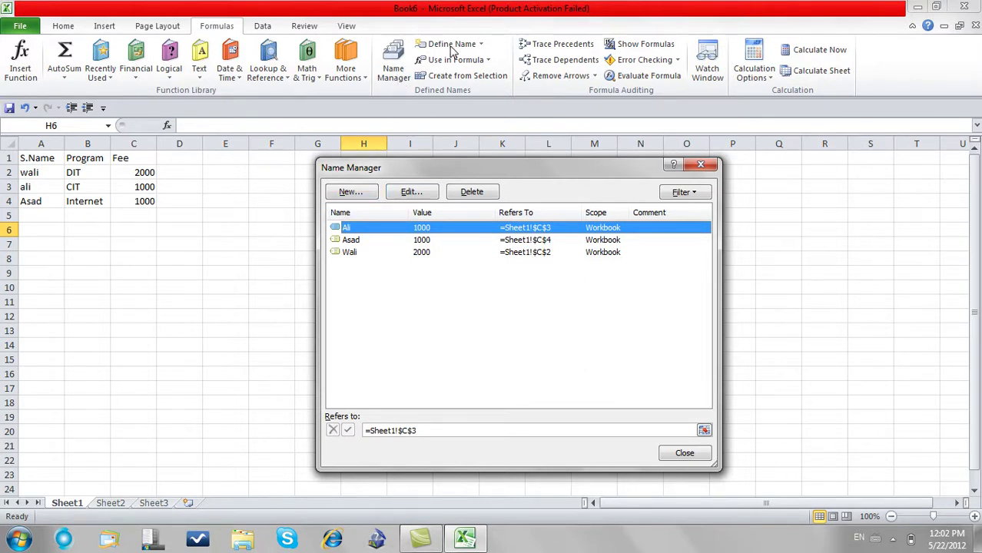
pyautogui.click(367, 256)
pyautogui.click(361, 239)
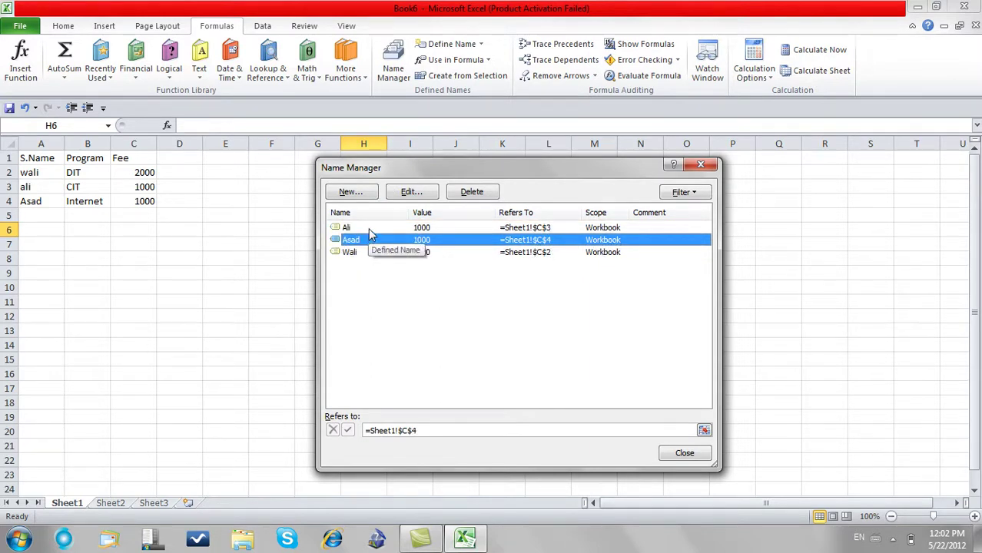
pyautogui.click(369, 226)
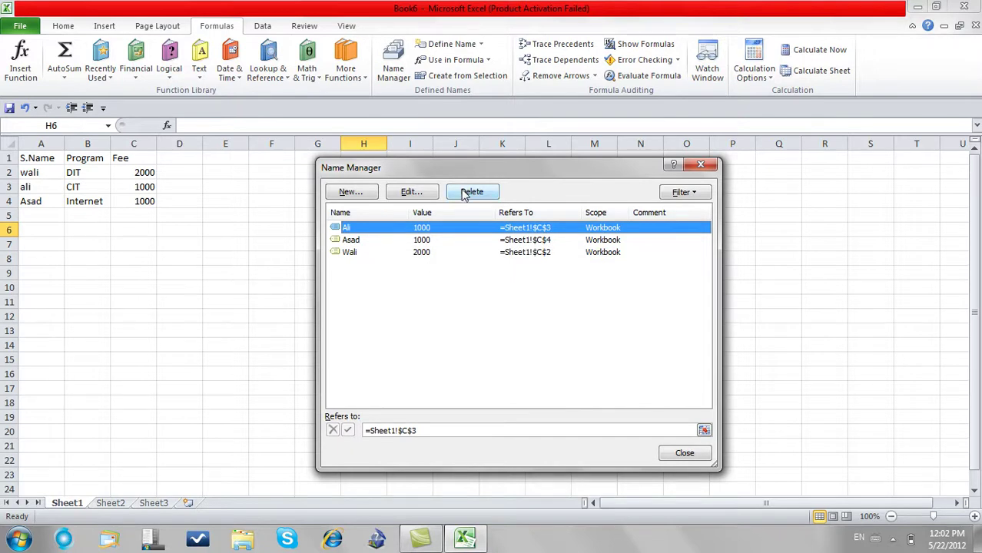
pyautogui.click(401, 252)
pyautogui.click(413, 240)
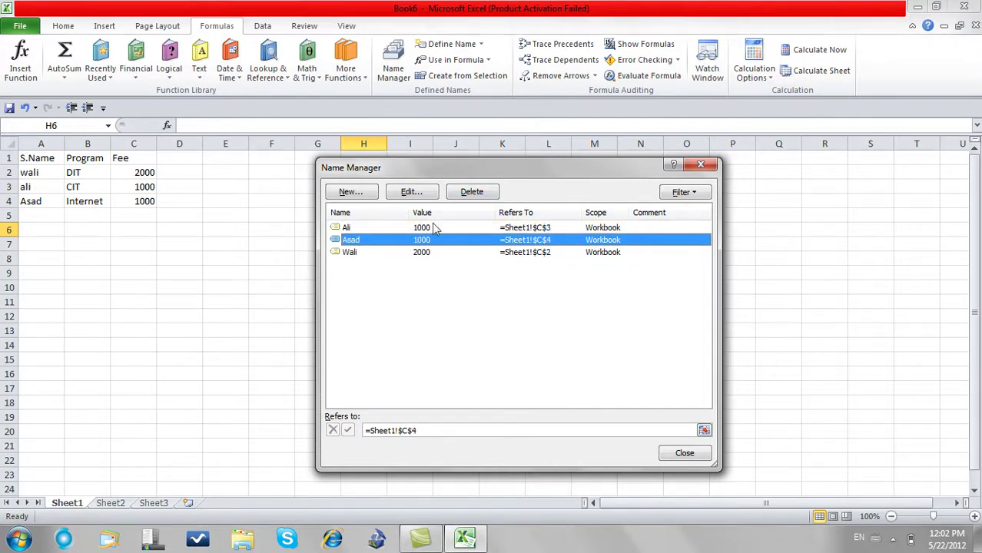
pyautogui.click(472, 192)
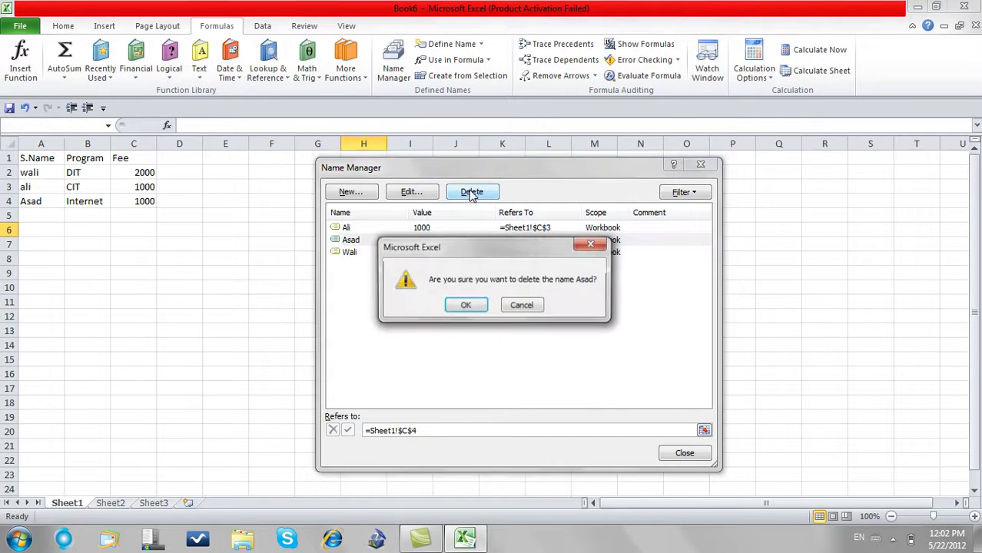
pyautogui.click(463, 305)
pyautogui.click(683, 452)
pyautogui.click(476, 314)
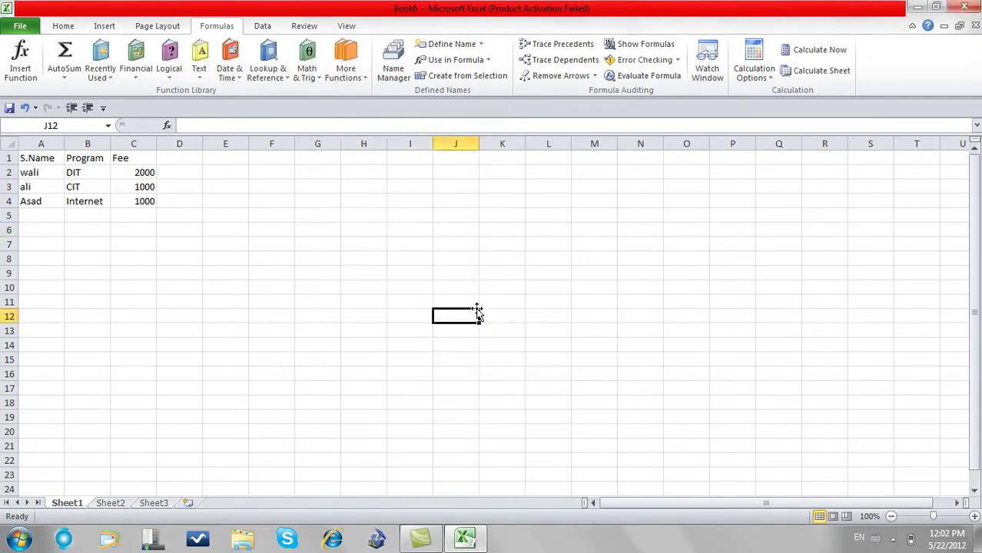
# - Test a formula in J12 with the deleted C4 name, then clear the resulting #NAME? error
pyautogui.write('=asad')
pyautogui.press('Return')
pyautogui.click(477, 313)
pyautogui.press('Delete')
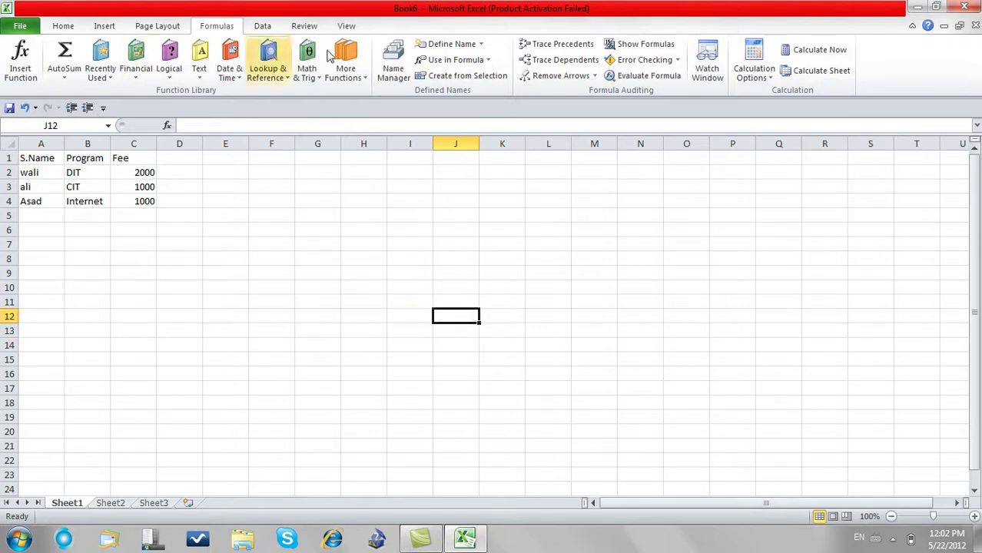
pyautogui.click(393, 61)
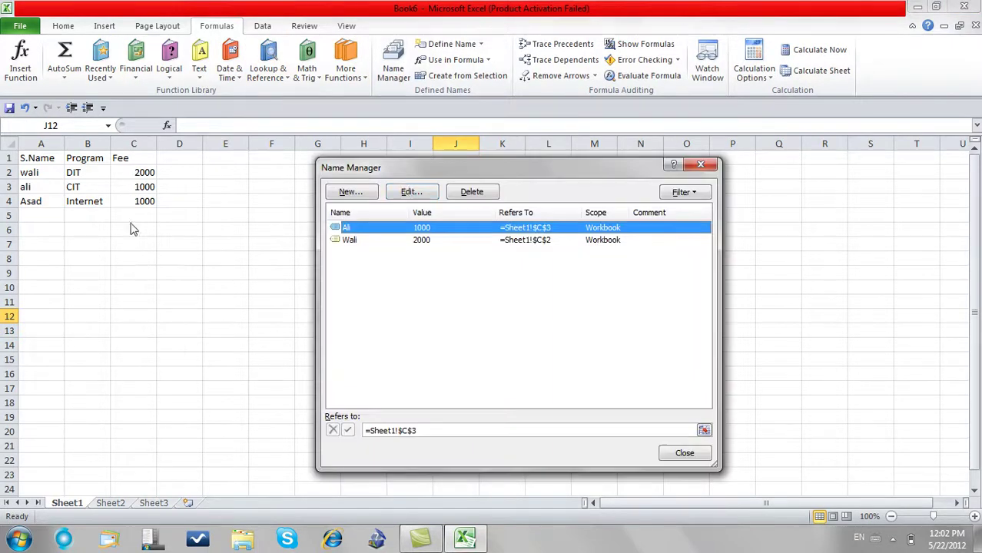
pyautogui.click(676, 452)
# - Define the third student's name again on fee cell C4 through Name Manager
pyautogui.click(133, 200)
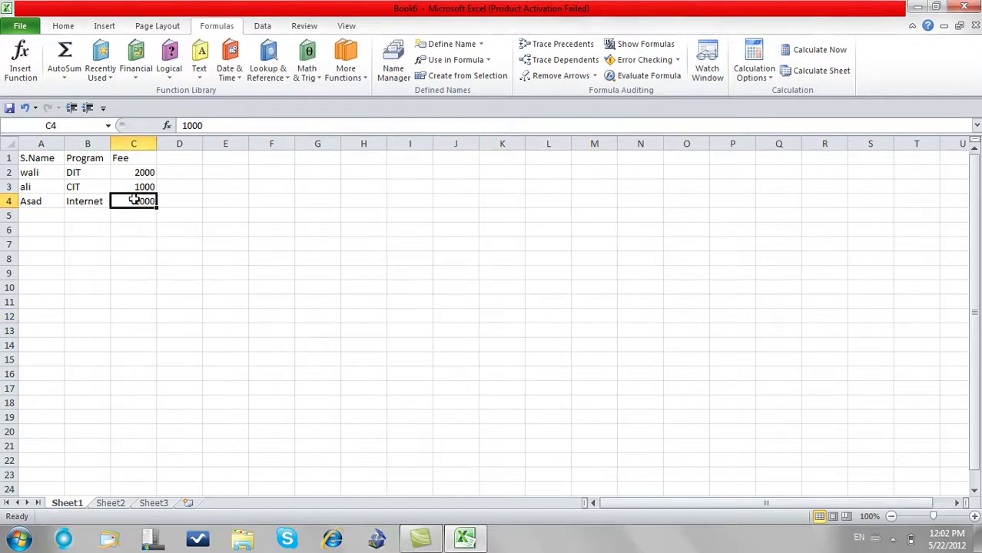
pyautogui.click(392, 61)
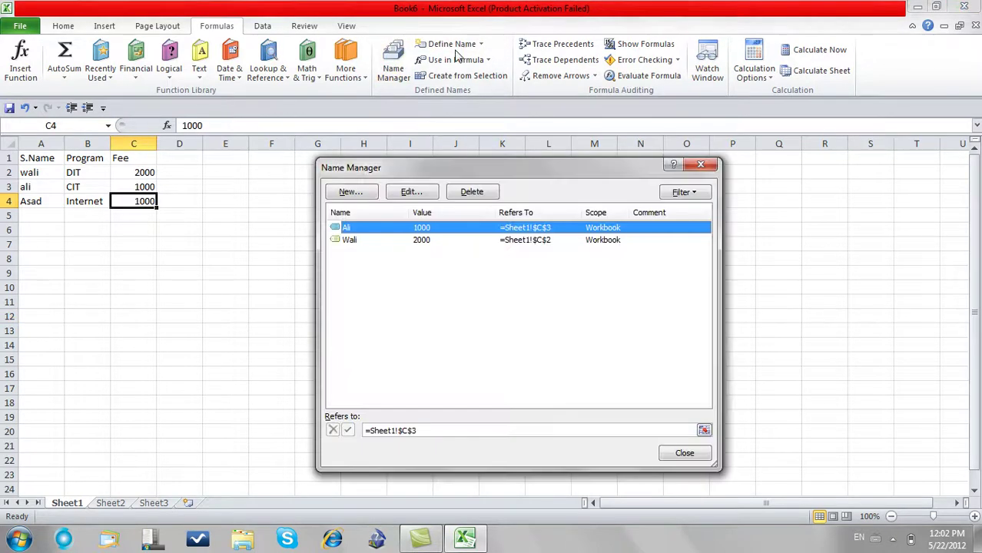
pyautogui.click(349, 192)
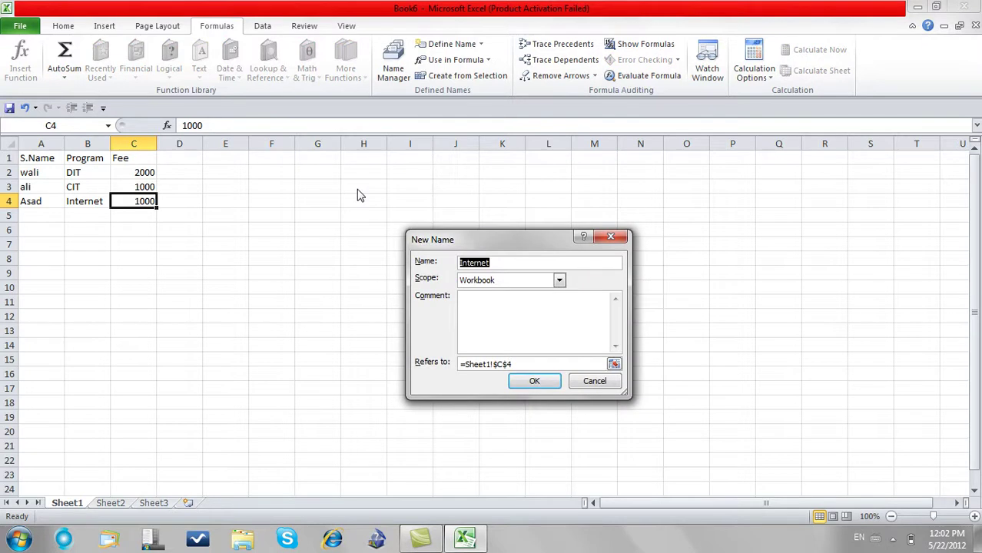
pyautogui.write('Asad')
pyautogui.click(516, 382)
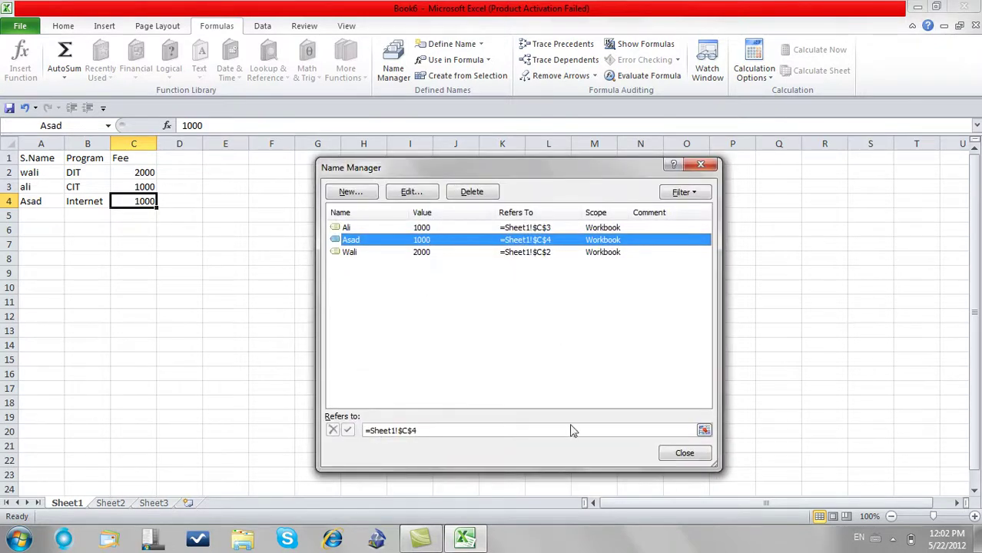
pyautogui.click(675, 453)
# - Enter a formula in K12 that uses the restored C4 name, showing 1000
pyautogui.click(505, 320)
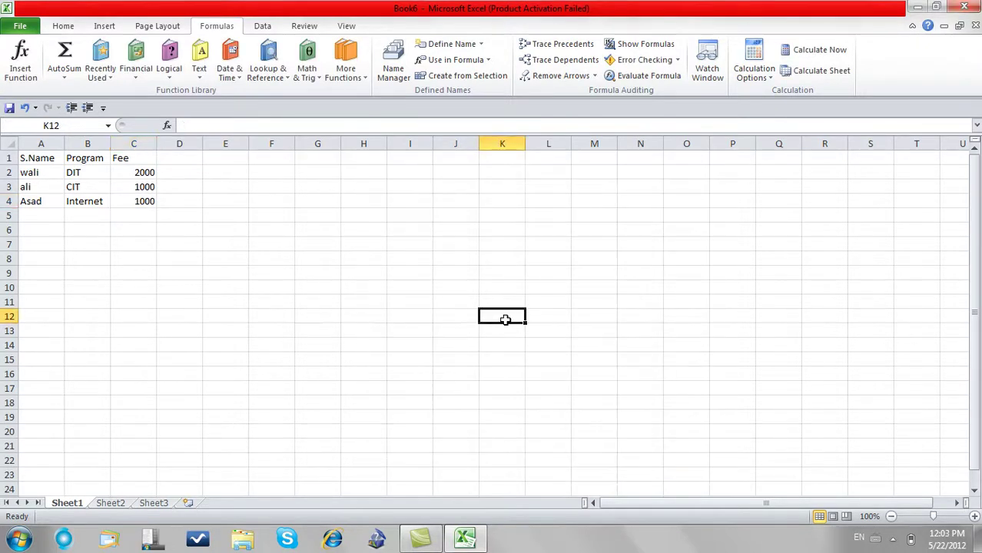
pyautogui.write('=asad')
pyautogui.press('Return')
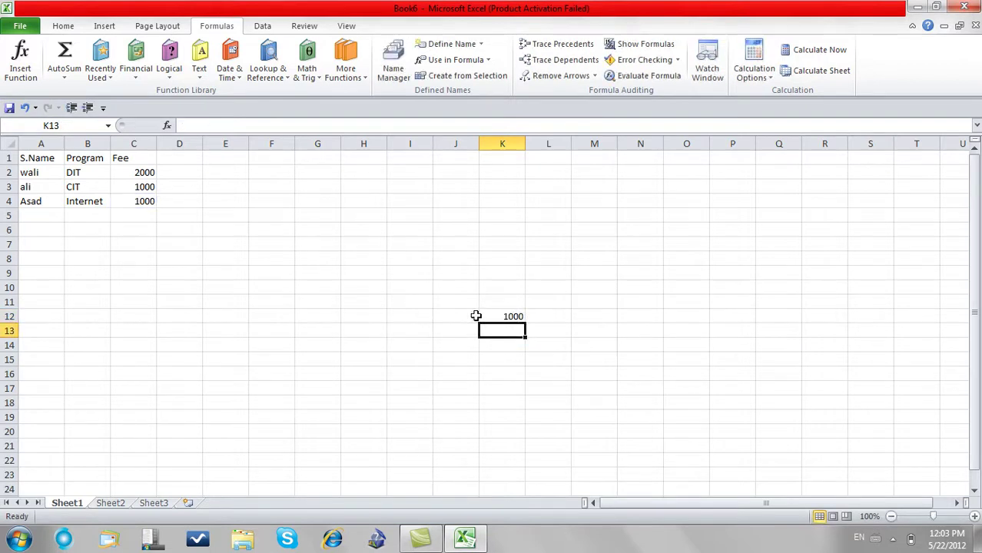
pyautogui.click(415, 260)
pyautogui.click(392, 62)
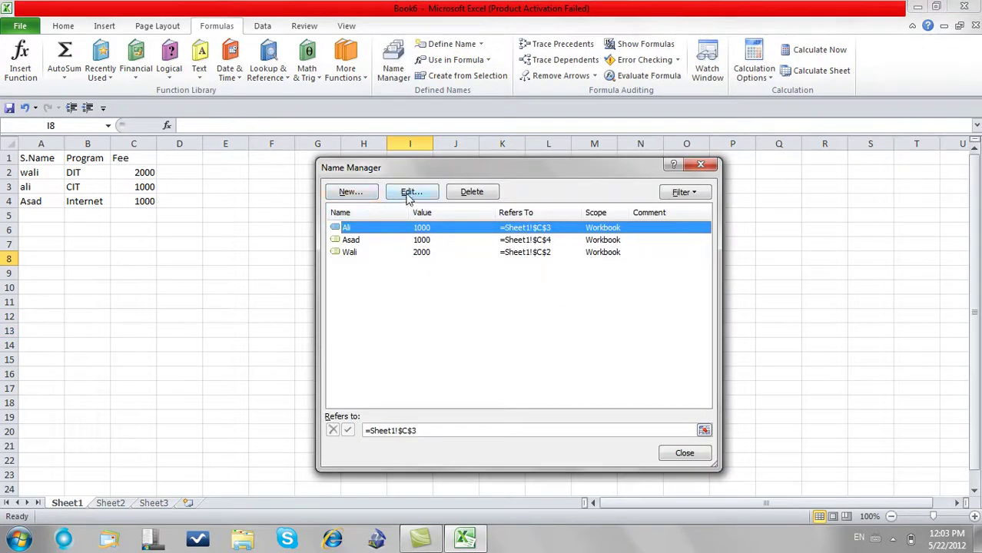
# - Change the entry in cell A3 from ali to alli
pyautogui.press('Escape')
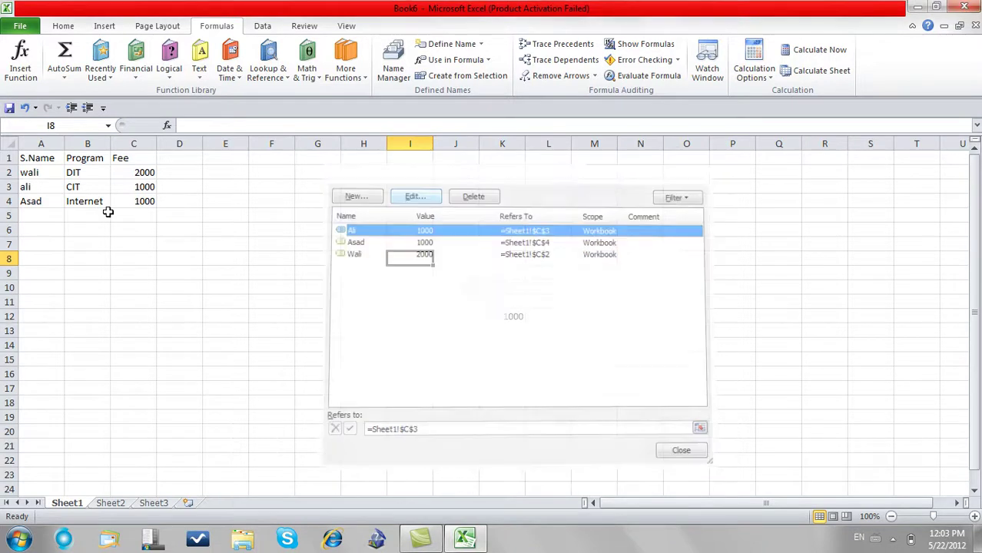
pyautogui.doubleClick(37, 186)
pyautogui.write('l')
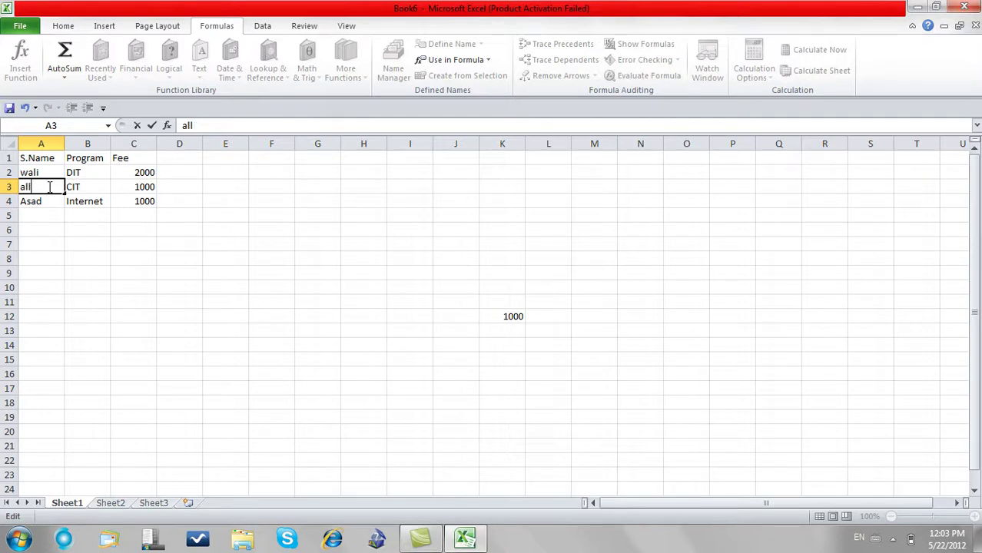
pyautogui.press('Return')
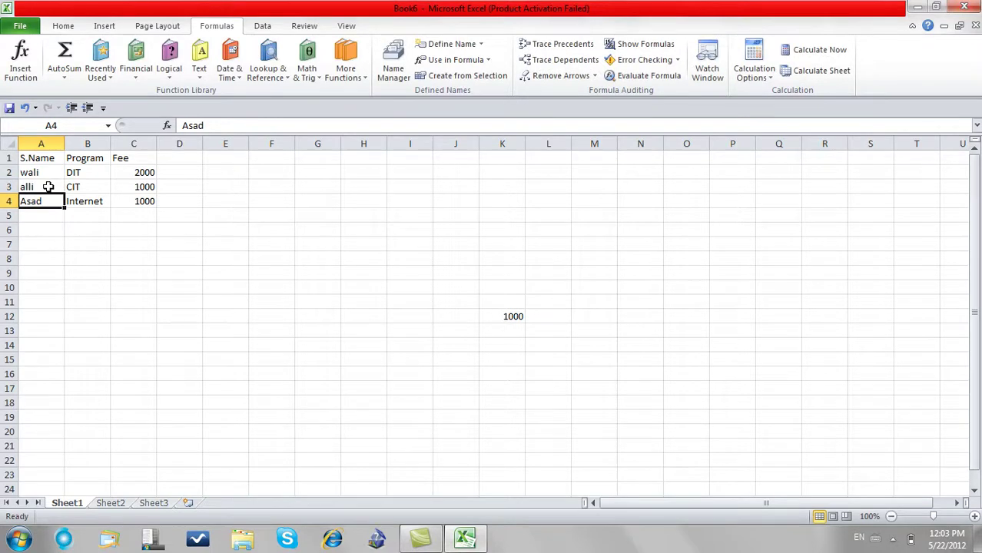
pyautogui.click(48, 187)
# - Rename the defined name Ali to Alli in Name Manager
pyautogui.click(140, 188)
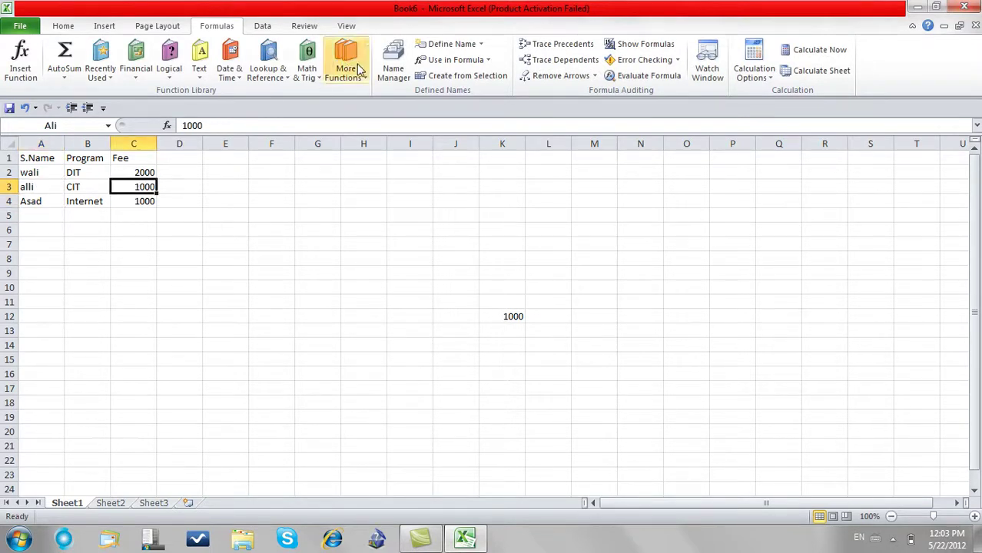
pyautogui.click(393, 62)
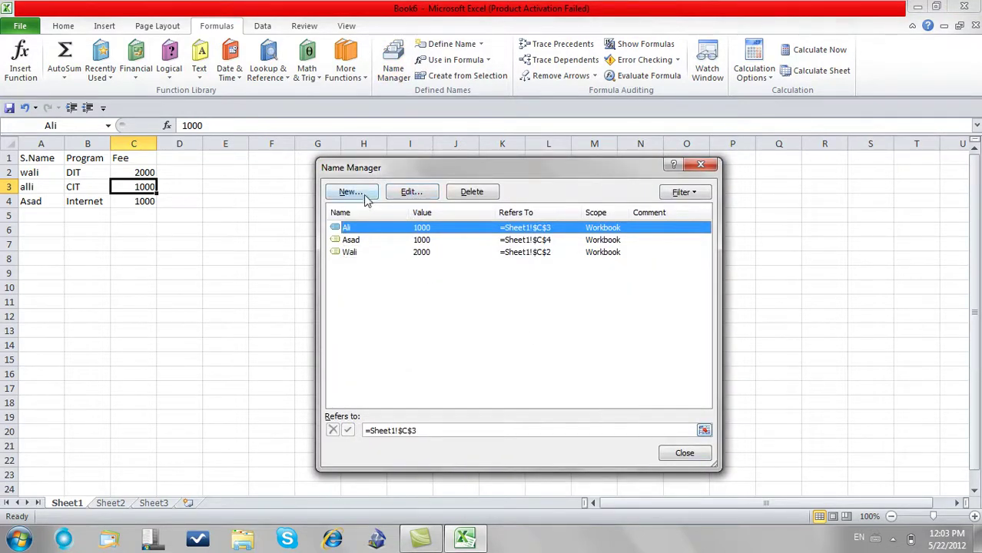
pyautogui.click(411, 193)
pyautogui.write('Alli')
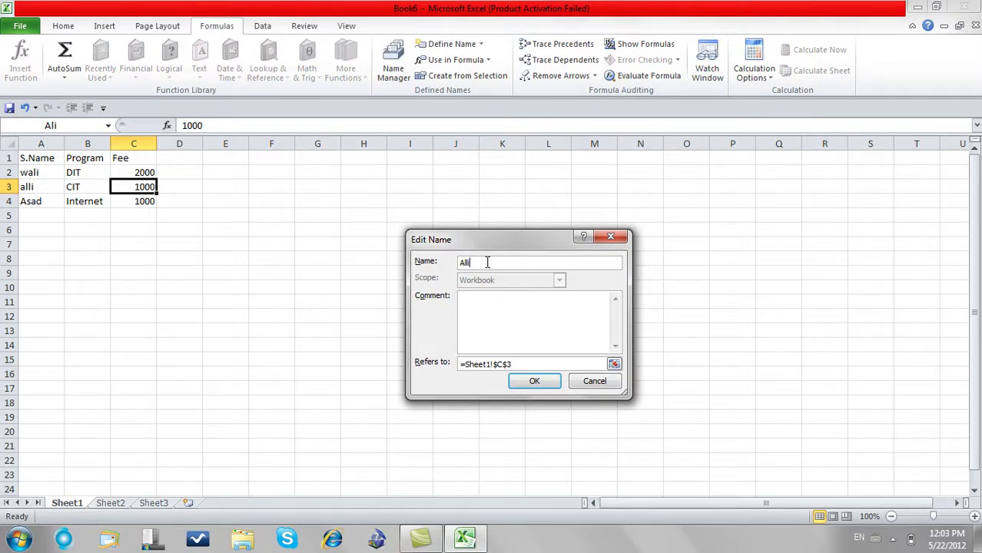
pyautogui.click(530, 381)
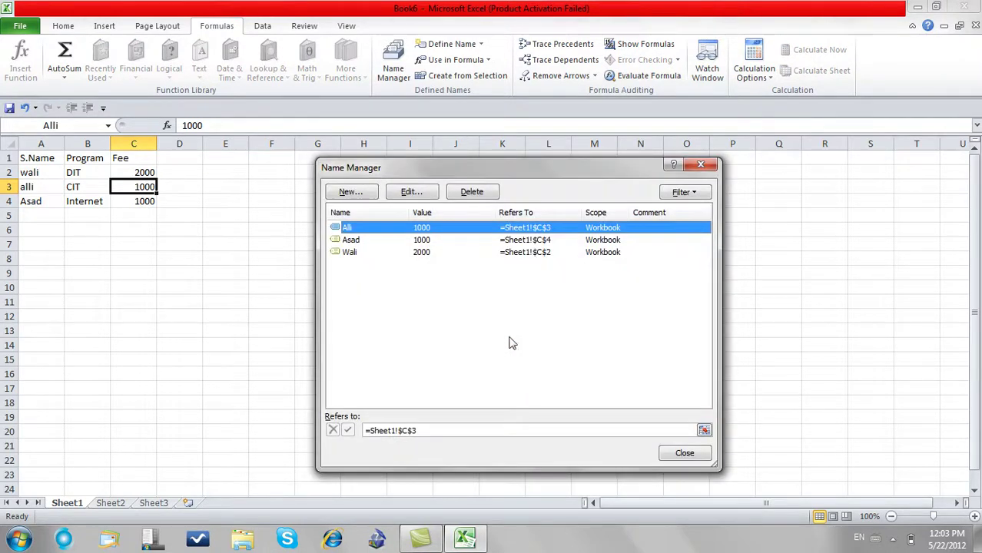
pyautogui.click(683, 452)
# - Test =alli and =a in L13, clearing the cell after each test
pyautogui.click(536, 328)
pyautogui.write('=alli')
pyautogui.press('Return')
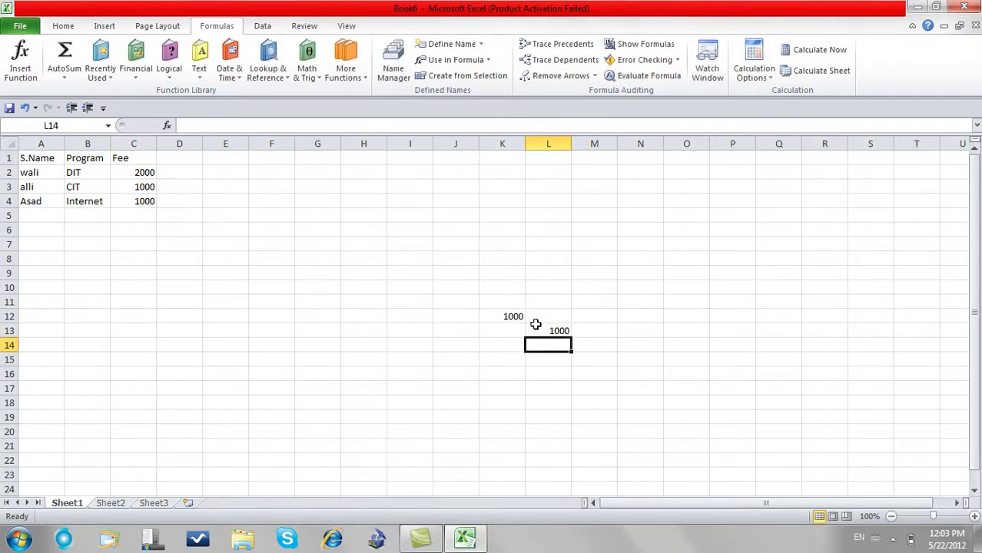
pyautogui.click(536, 328)
pyautogui.press('Delete')
pyautogui.write('=a')
pyautogui.press('Return')
pyautogui.click(535, 326)
pyautogui.press('Delete')
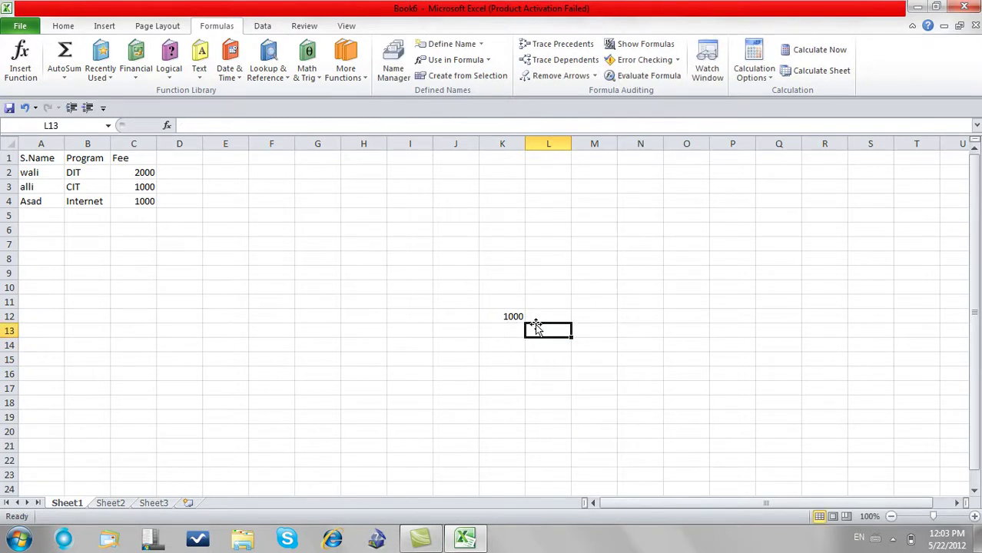
pyautogui.click(394, 61)
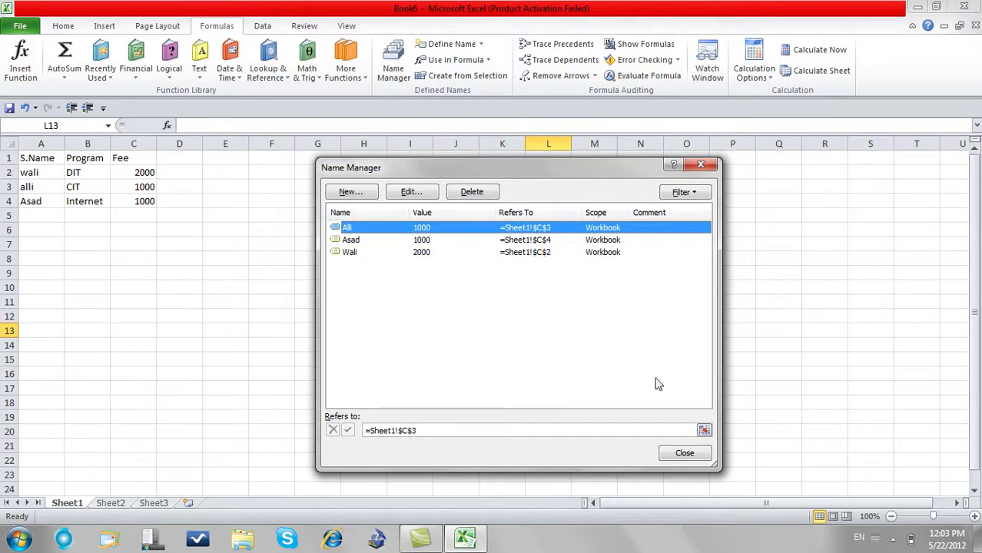
# - Close Name Manager and look through the Define Name and Use in Formula dropdowns
pyautogui.click(684, 453)
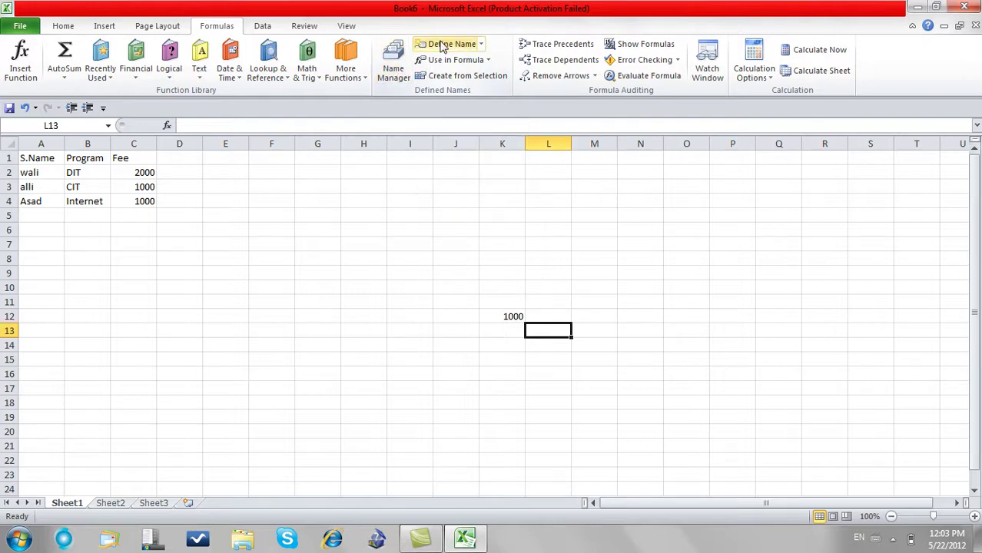
pyautogui.click(480, 44)
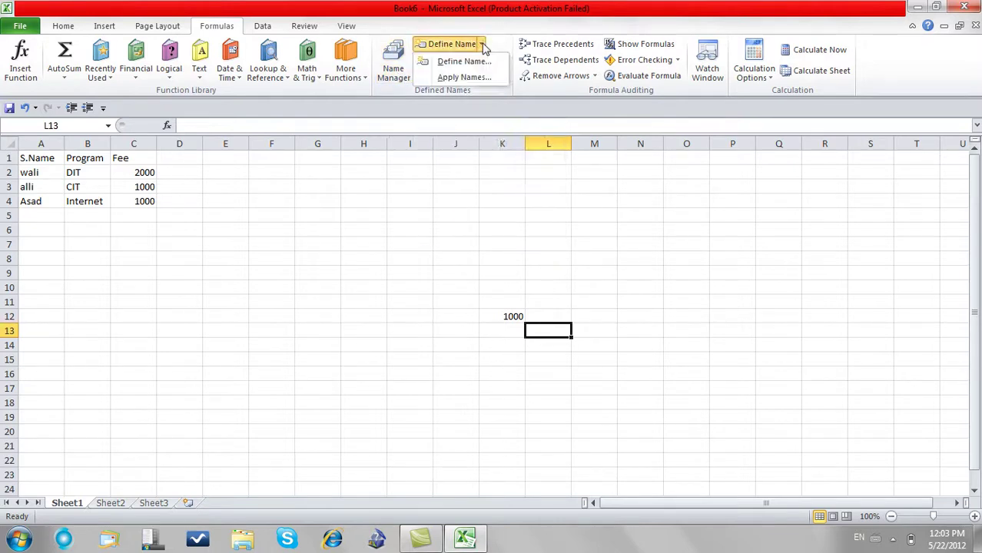
pyautogui.click(510, 266)
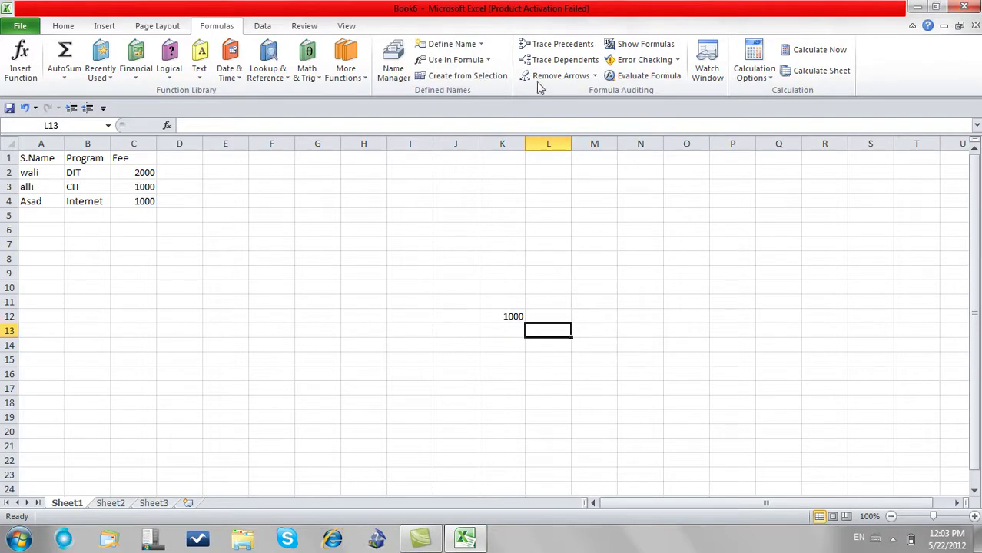
pyautogui.click(489, 60)
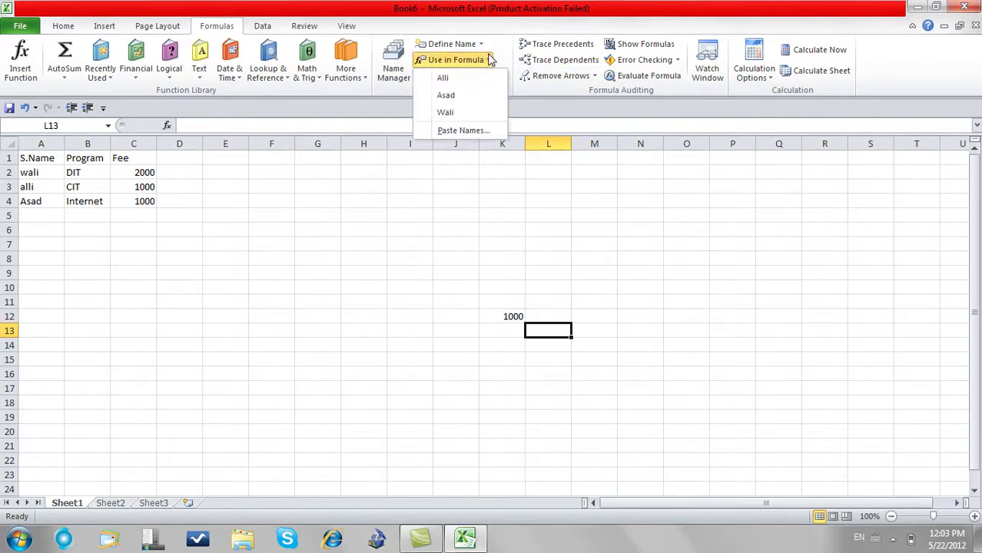
pyautogui.click(489, 60)
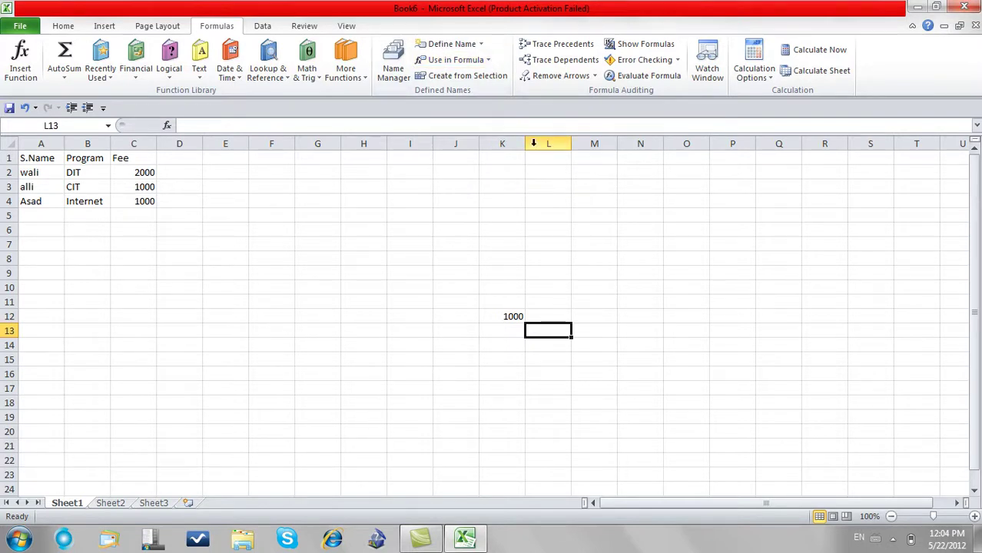
# - Close Book6 with Don't Save and start a new blank workbook with Ctrl+N
pyautogui.hotkey('ctrl', 'w')
pyautogui.press('Tab')
pyautogui.press('Return')
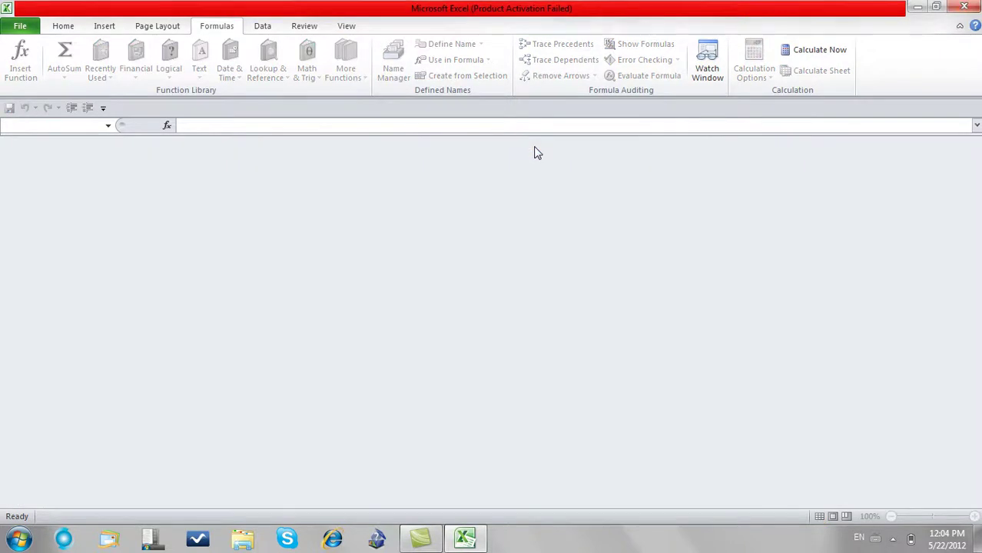
pyautogui.hotkey('ctrl', 'n')
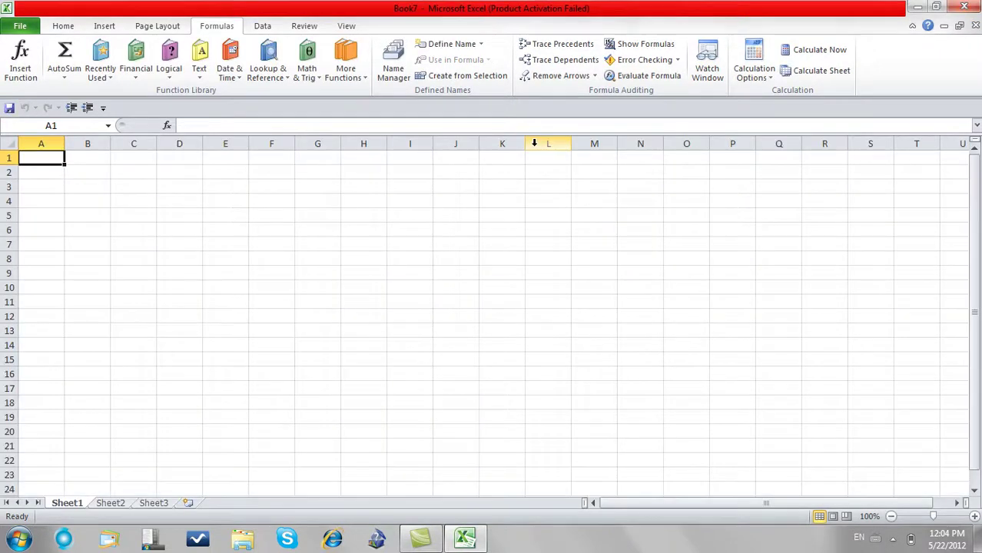
# - Enter the headers Sname, Program and Fee in A1:C1
pyautogui.write('Sname')
pyautogui.press('Return')
pyautogui.press('Up')
pyautogui.press('Right')
pyautogui.write('Program')
pyautogui.press('Right')
pyautogui.write('Fee')
pyautogui.press('Left')
pyautogui.press('Left')
pyautogui.press('Down')
# - Enter the student names wali, ali and khan in A2:A4
pyautogui.write('wali')
pyautogui.press('Return')
pyautogui.write('ali')
pyautogui.press('Return')
pyautogui.write('khan')
pyautogui.press('Return')
pyautogui.press('Right')
pyautogui.press('Up')
pyautogui.press('Up')
# - Enter the programs DIT, CIT and Internet in B2:B4
pyautogui.press('Up')
pyautogui.write('DIT')
pyautogui.press('Return')
pyautogui.write('CIT')
pyautogui.press('Up')
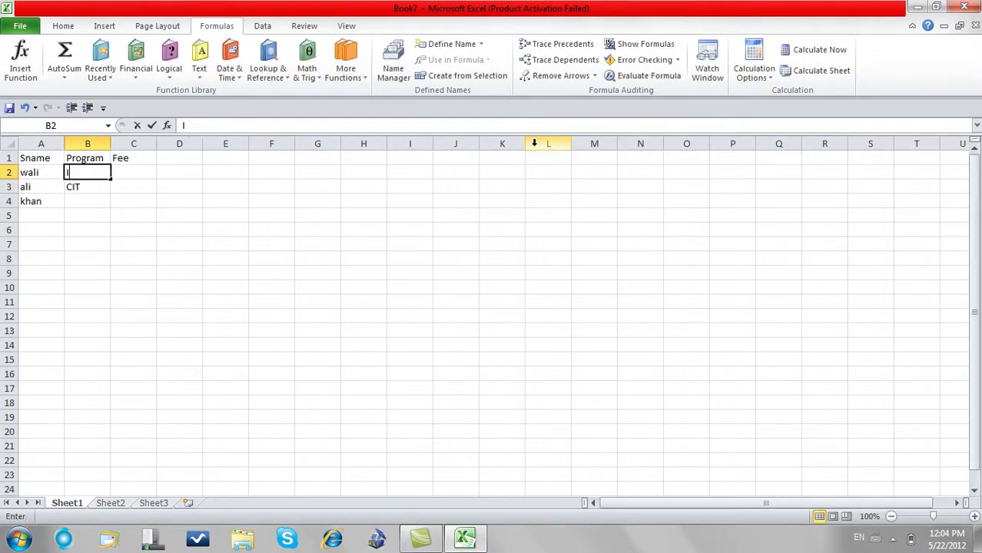
pyautogui.press('Down')
pyautogui.press('Down')
pyautogui.write('Intern')
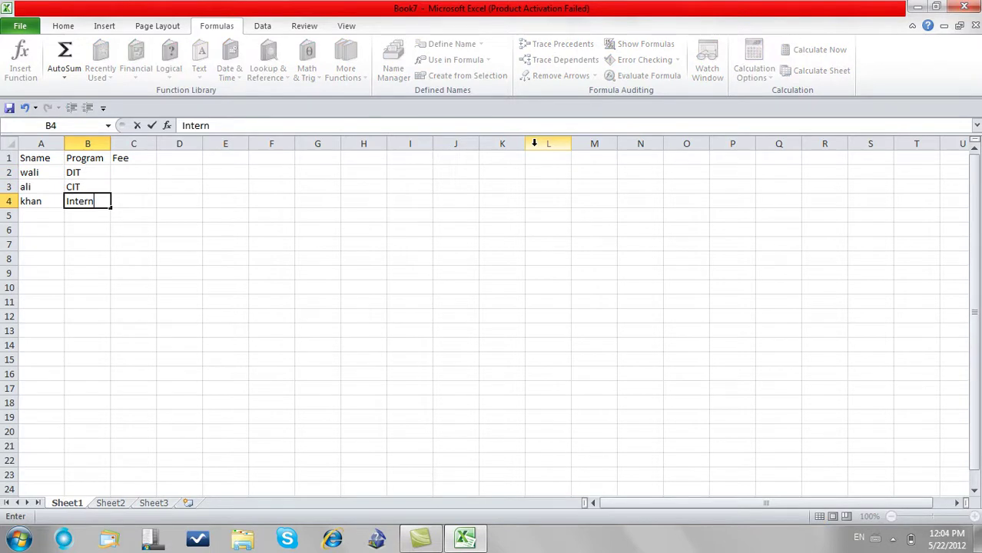
pyautogui.press('Right')
pyautogui.press('Up')
pyautogui.press('Up')
# - Enter the fees 2000, 1000 and 1000 in C2:C4
pyautogui.write('20')
pyautogui.press('Return')
pyautogui.write('10000')
pyautogui.press('BackSpace')
pyautogui.press('BackSpace')
pyautogui.press('BackSpace')
pyautogui.press('Return')
pyautogui.write('1000')
pyautogui.press('Return')
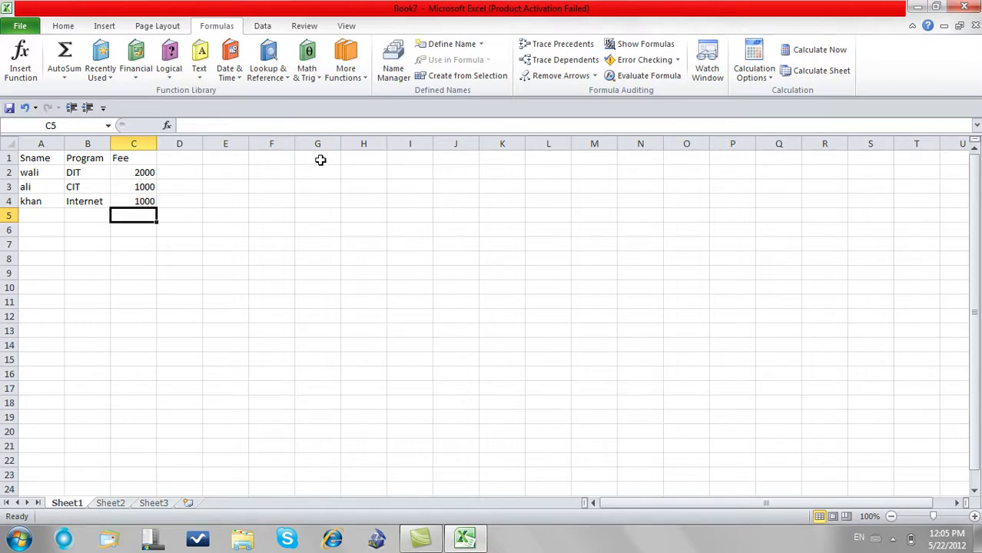
pyautogui.click(321, 159)
# - Build =C2+C3+C4 in G1 by clicking the three fee cells, giving 4000
pyautogui.write('=')
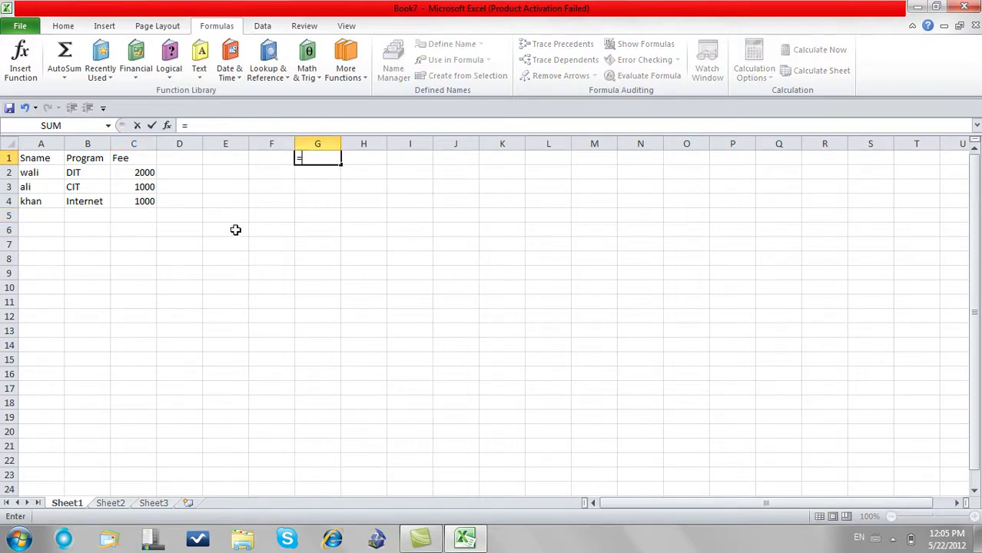
pyautogui.click(139, 172)
pyautogui.write('+')
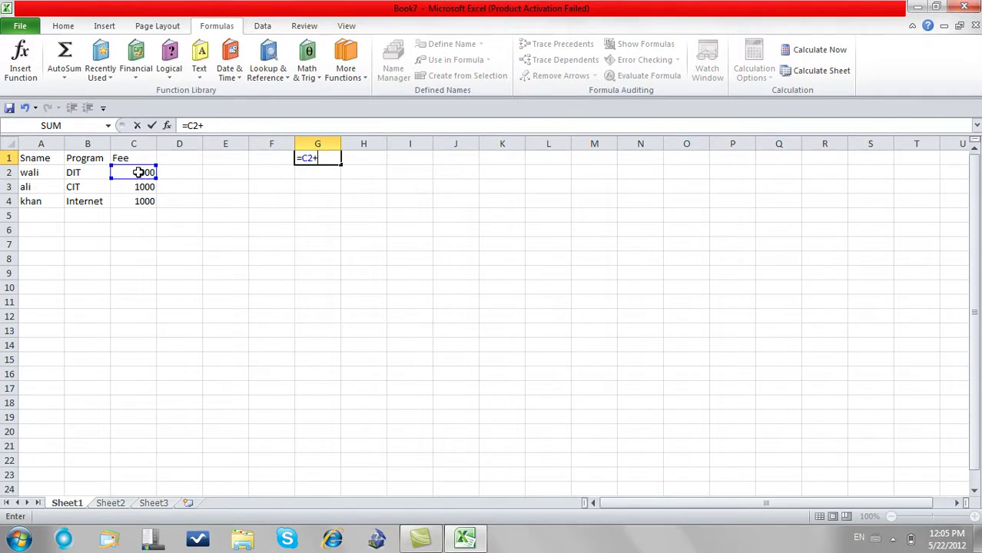
pyautogui.click(139, 187)
pyautogui.write('+')
pyautogui.click(138, 201)
pyautogui.press('Return')
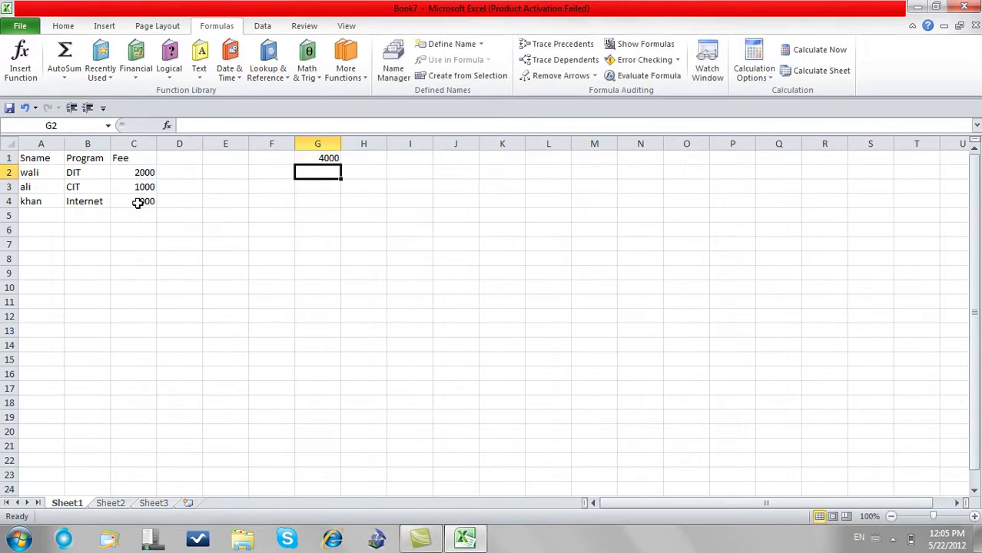
pyautogui.click(319, 158)
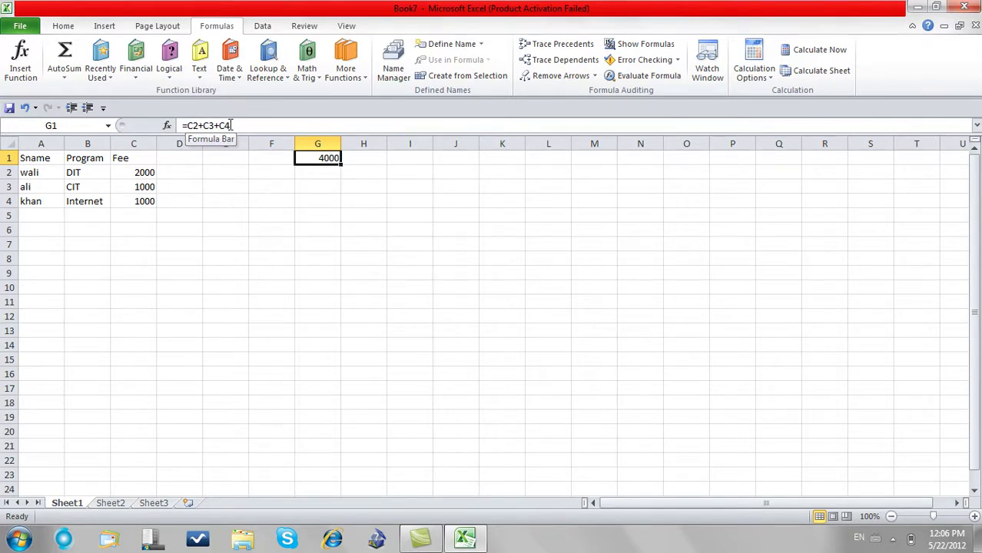
pyautogui.click(138, 170)
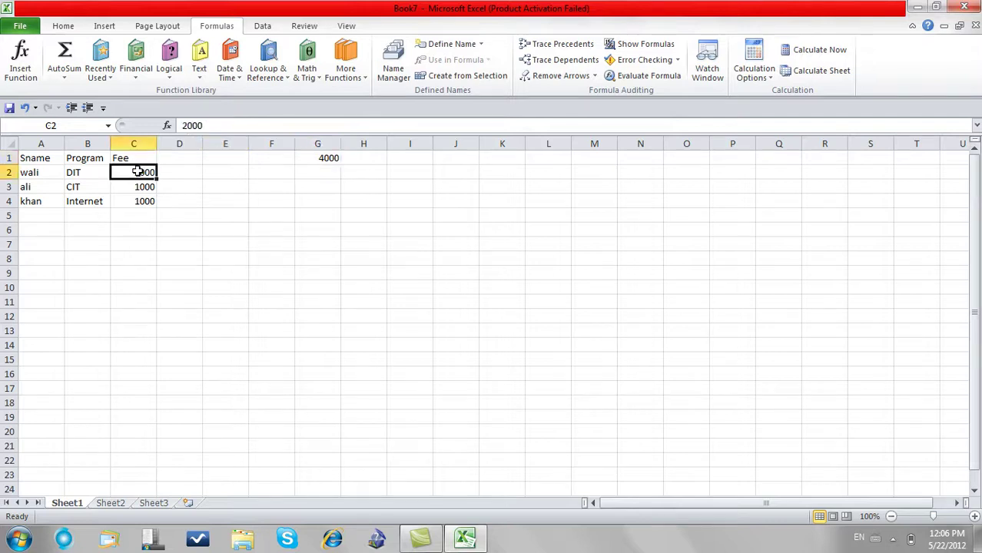
# - Use Define Name on C2, C3 and C4 to assign wali, ali and khan
pyautogui.click(430, 45)
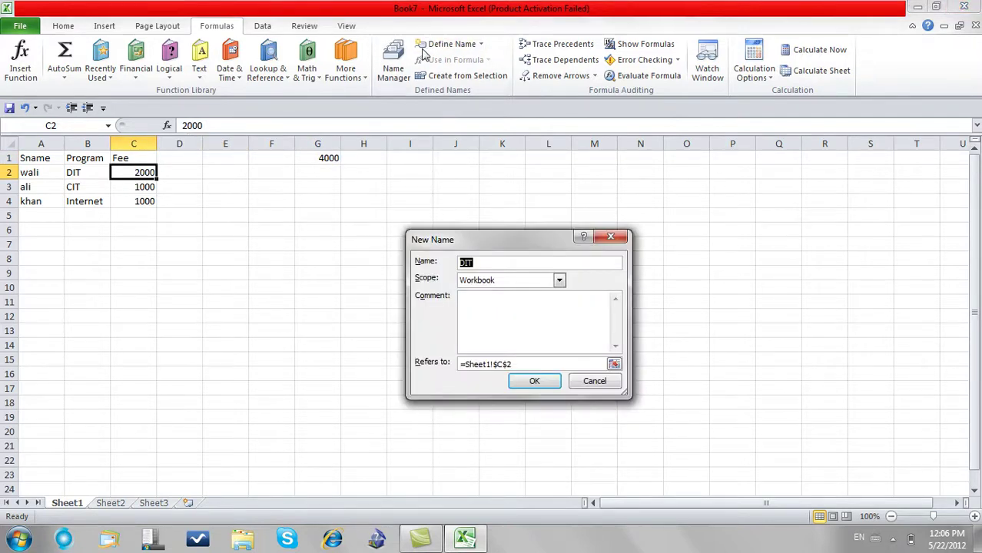
pyautogui.write('i')
pyautogui.press('Return')
pyautogui.press('Down')
pyautogui.click(421, 52)
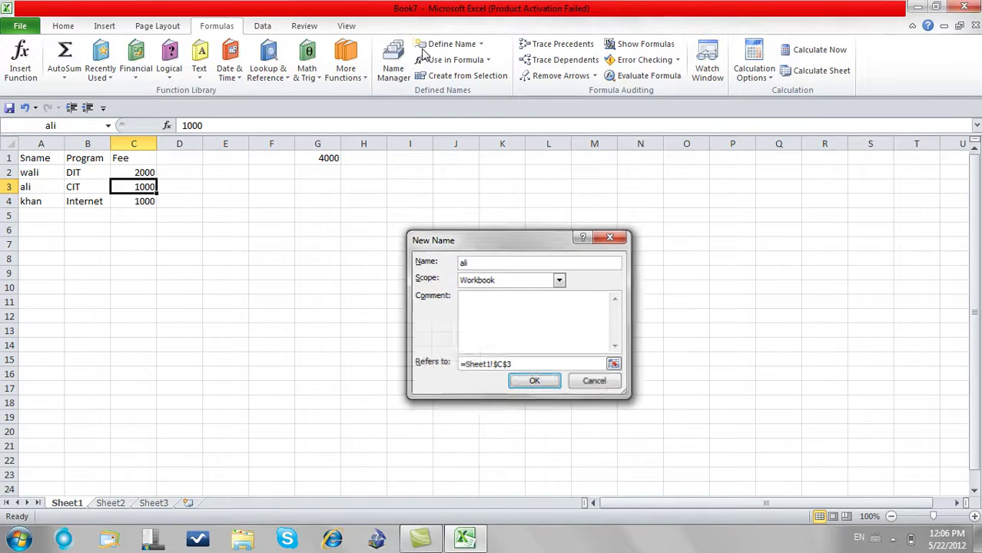
pyautogui.press('Return')
pyautogui.press('Down')
pyautogui.click(422, 51)
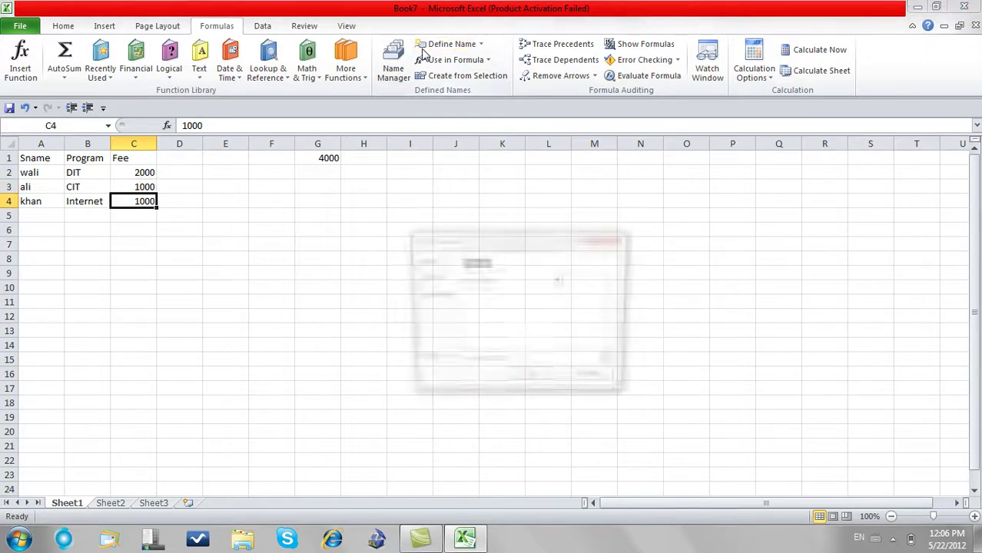
pyautogui.write('khan')
pyautogui.press('Return')
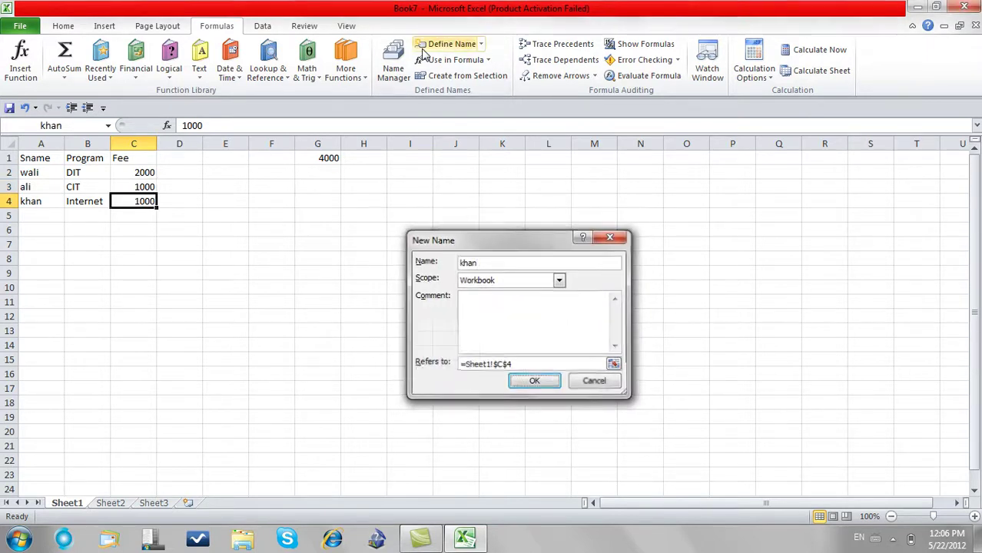
pyautogui.click(322, 185)
# - Build =wali+ali+khan in G3 by clicking C2–C4, then compare it with G1's formula
pyautogui.write('=')
pyautogui.click(142, 172)
pyautogui.write('+')
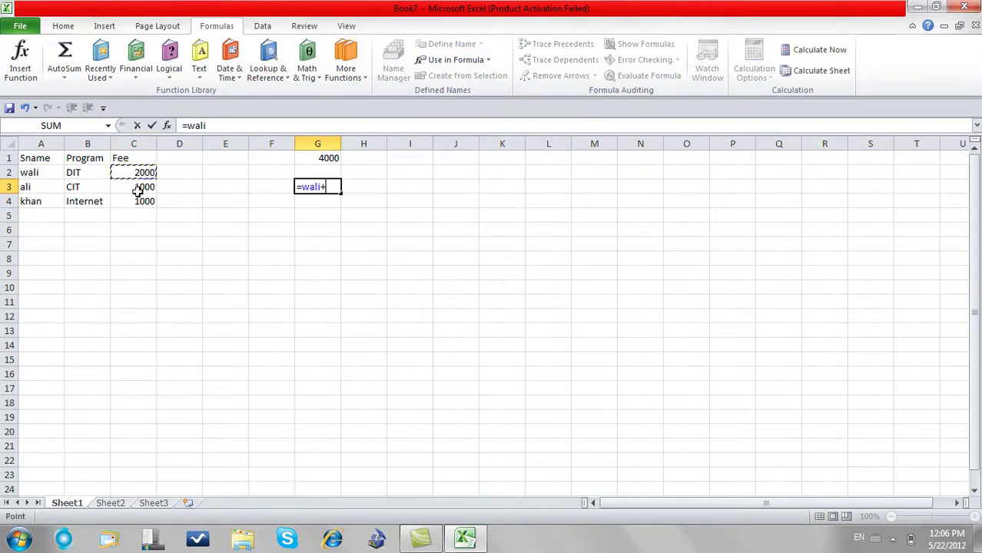
pyautogui.click(136, 189)
pyautogui.write('+')
pyautogui.click(137, 200)
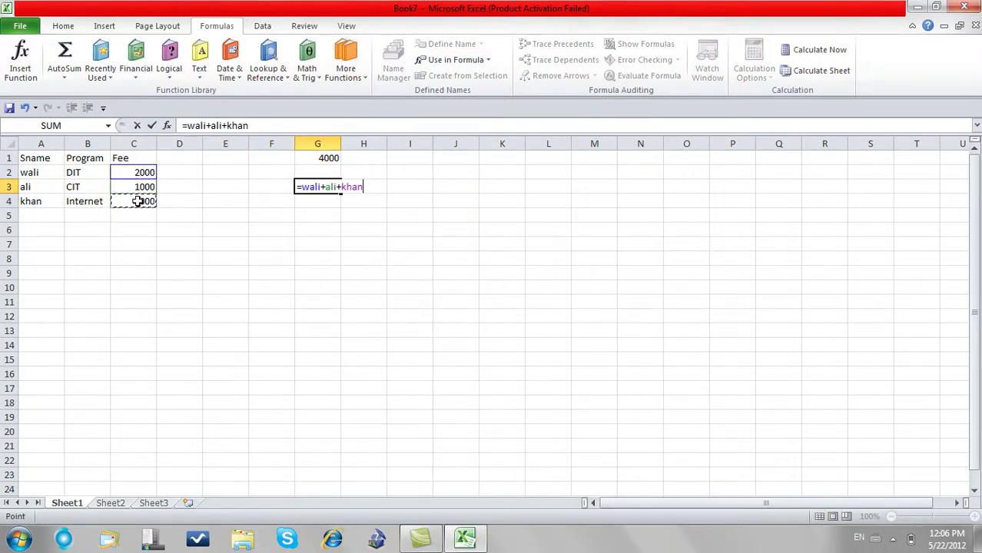
pyautogui.press('Return')
pyautogui.click(317, 186)
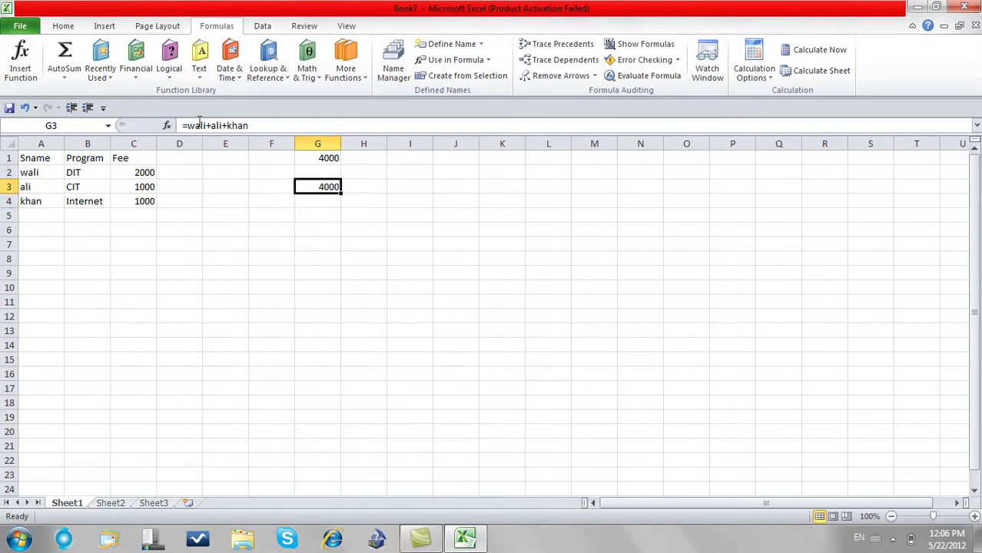
pyautogui.click(316, 157)
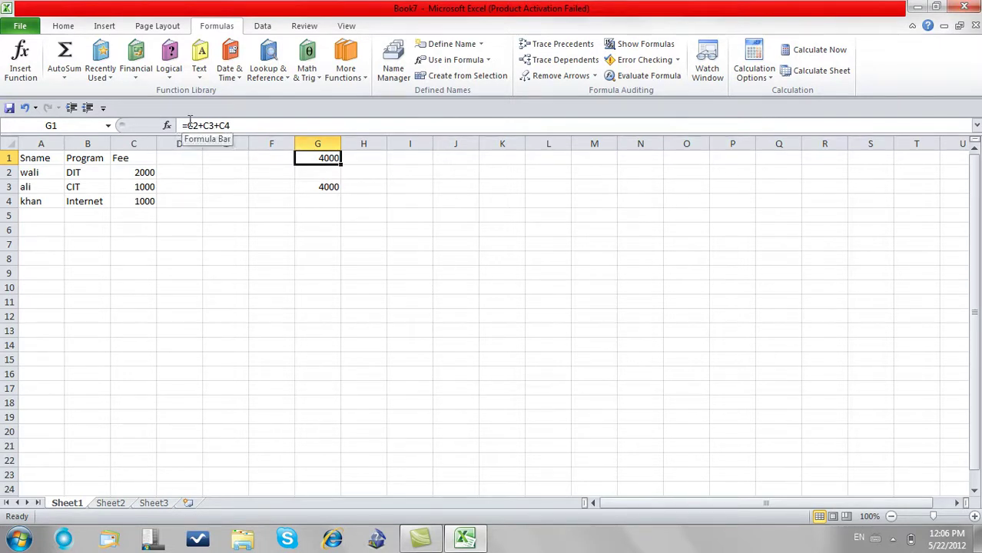
pyautogui.click(322, 187)
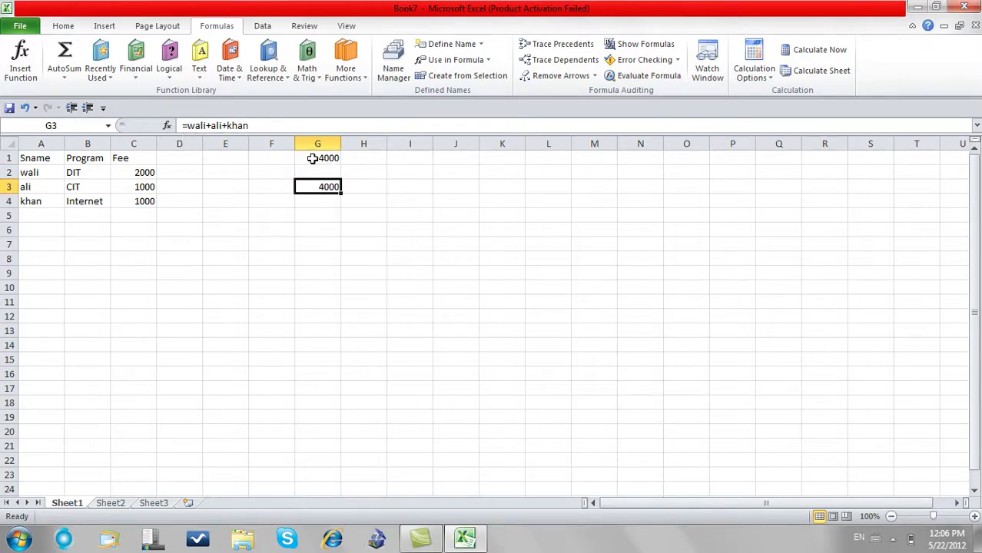
pyautogui.click(311, 159)
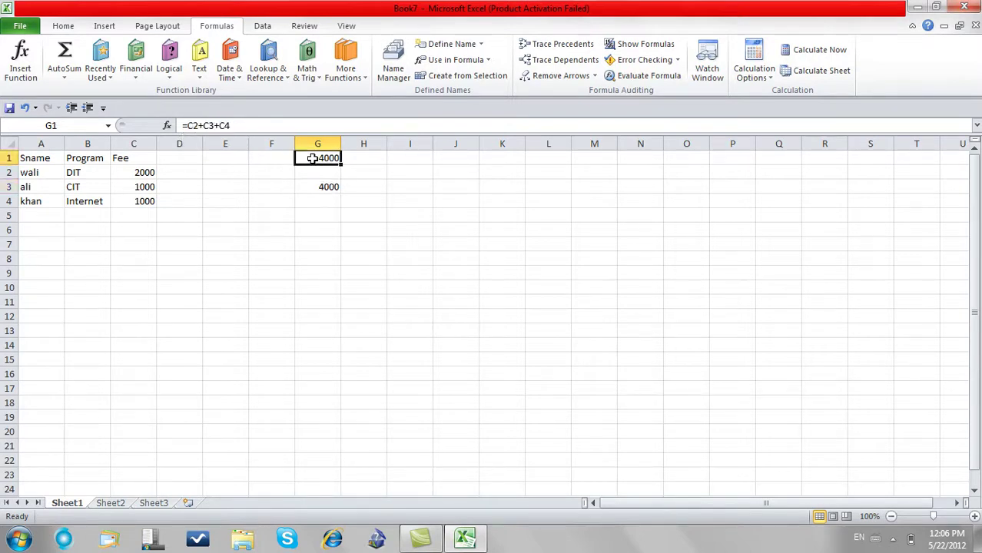
# - Apply the names ali, khan and wali to G1's formula with Apply Names
pyautogui.click(482, 46)
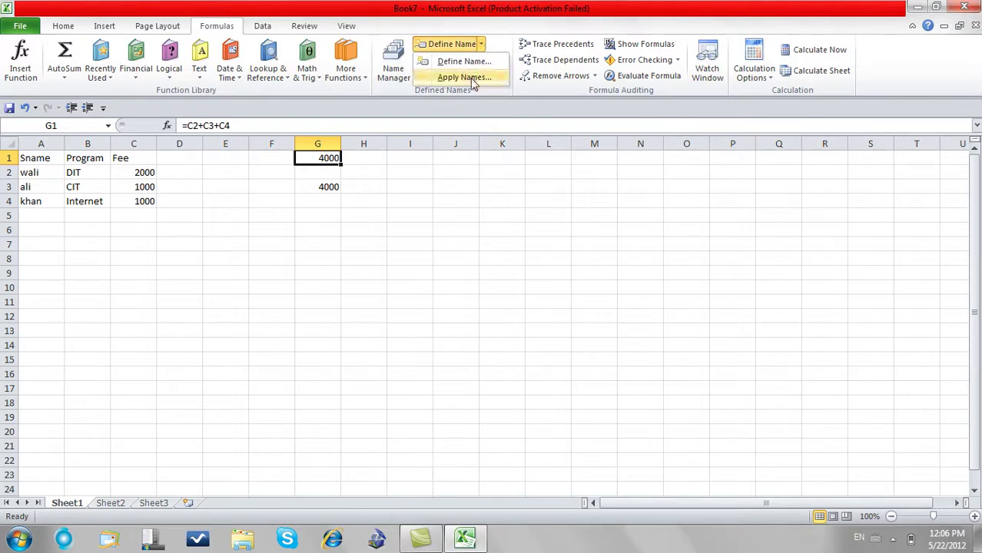
pyautogui.click(470, 77)
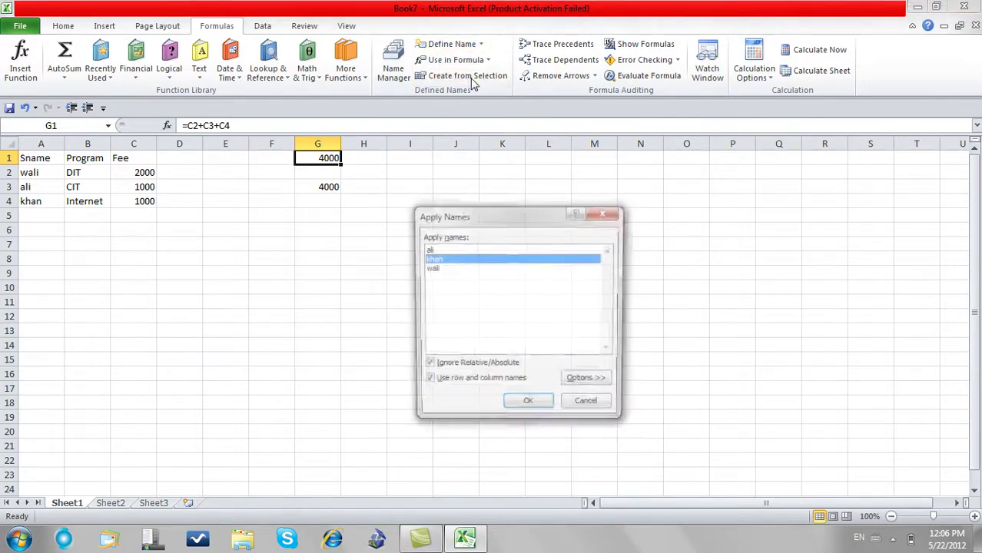
pyautogui.click(441, 250)
pyautogui.click(437, 268)
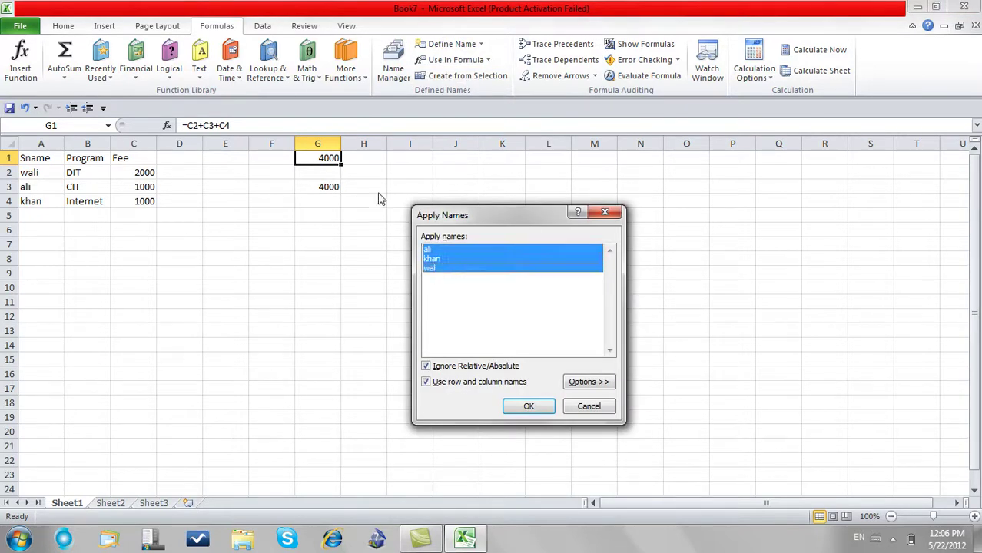
pyautogui.click(528, 407)
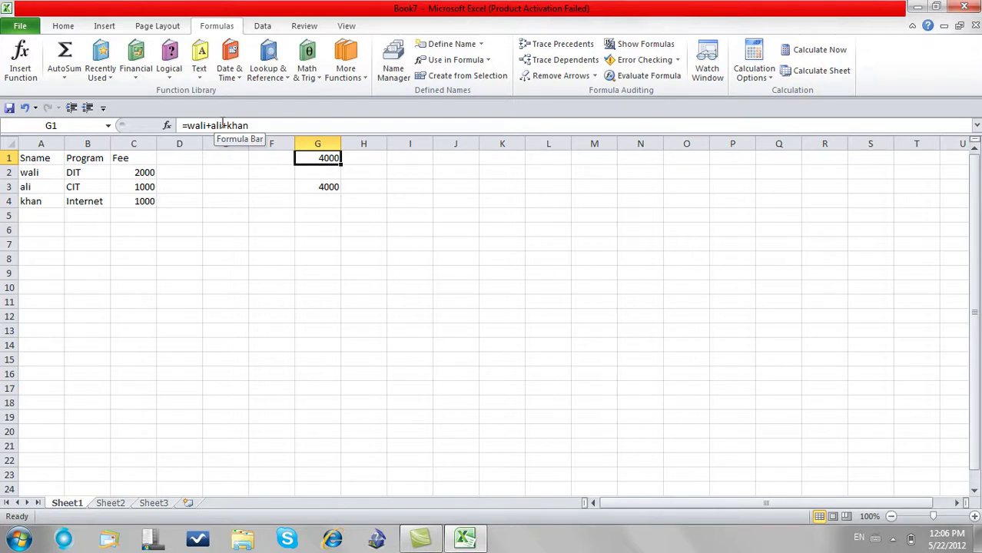
pyautogui.click(390, 219)
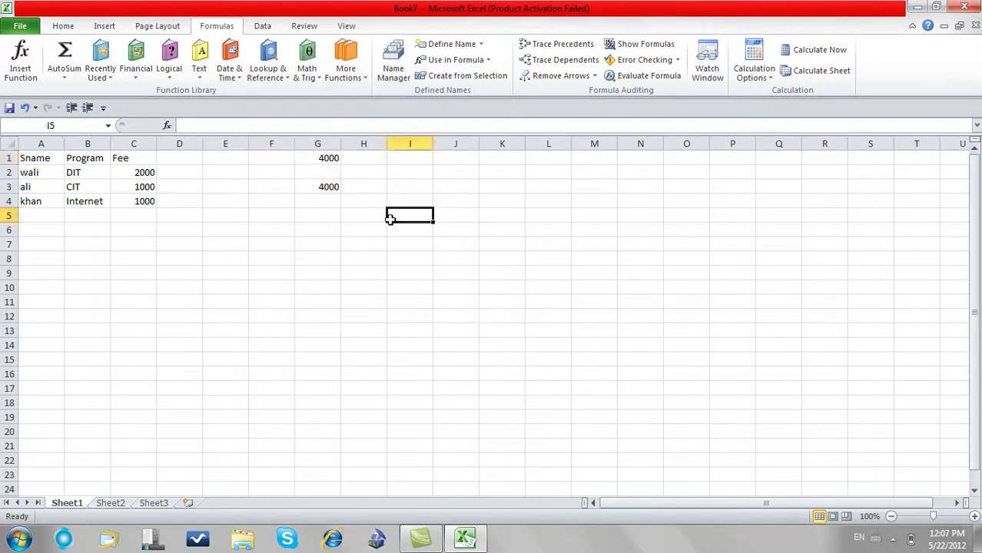
# - Enter =wali+ali+khan in G8, inserting khan from Use in Formula
pyautogui.click(482, 45)
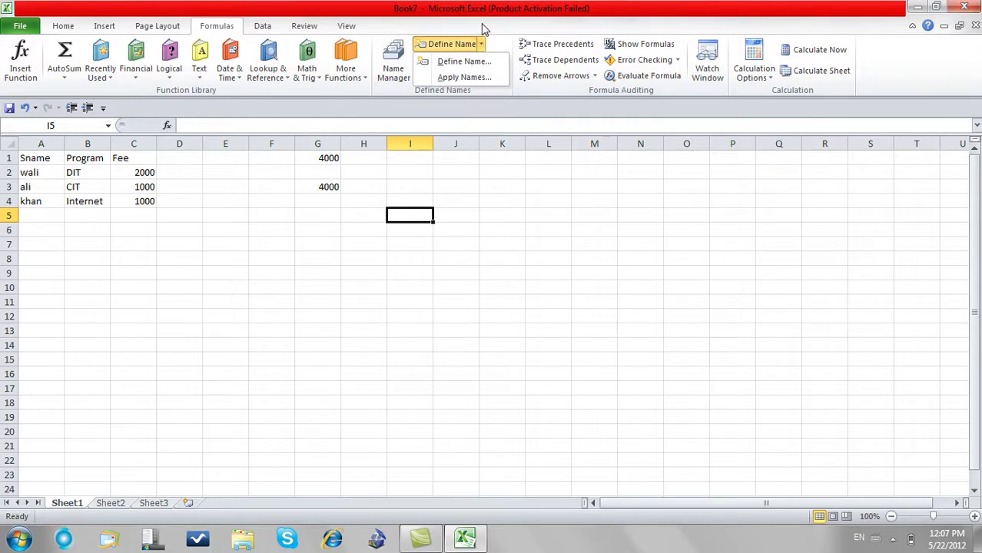
pyautogui.click(483, 28)
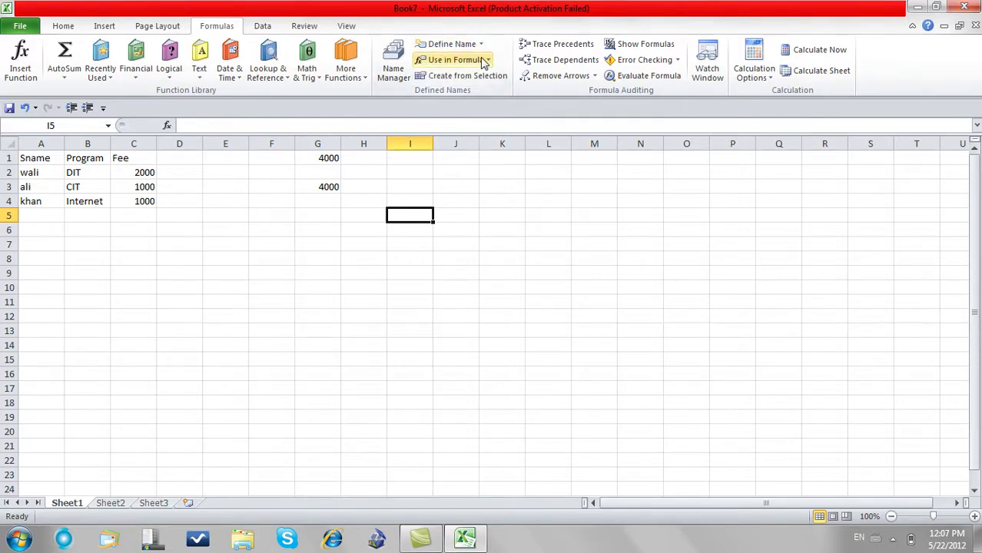
pyautogui.click(483, 61)
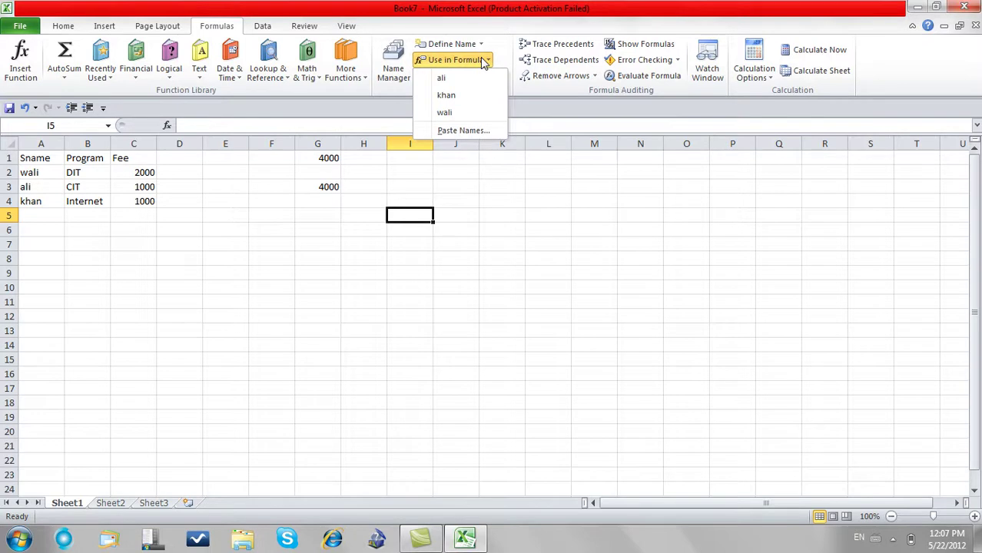
pyautogui.click(309, 263)
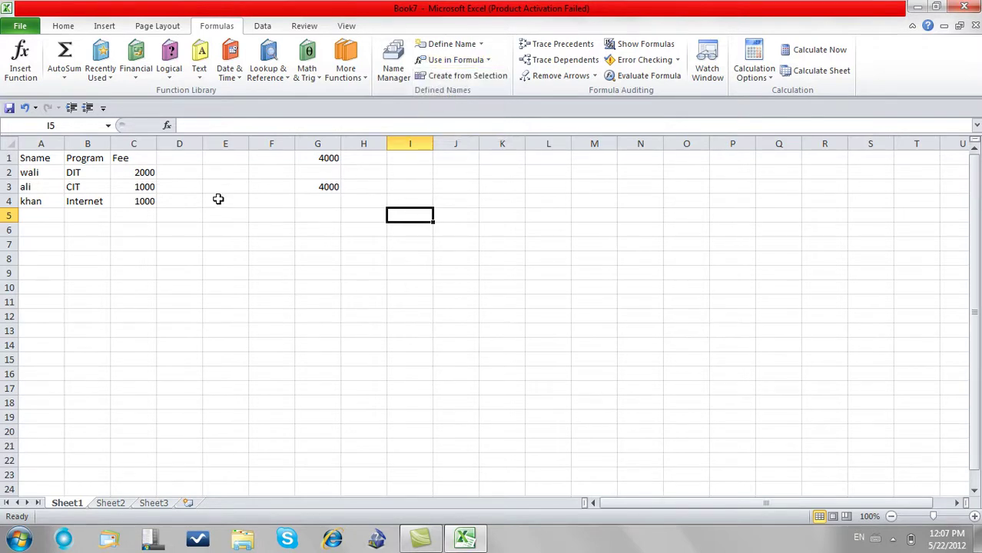
pyautogui.click(300, 256)
pyautogui.write('=')
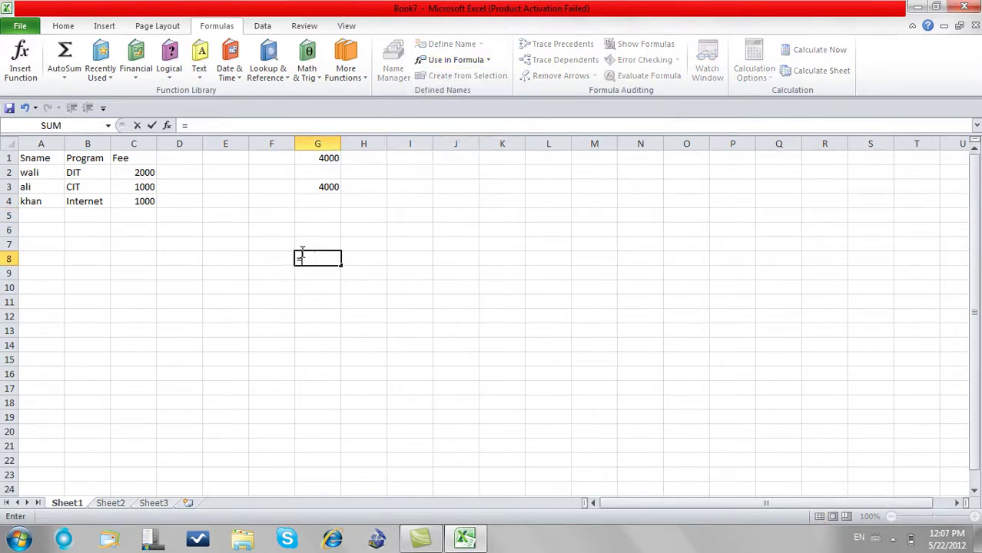
pyautogui.write('wali+ali+')
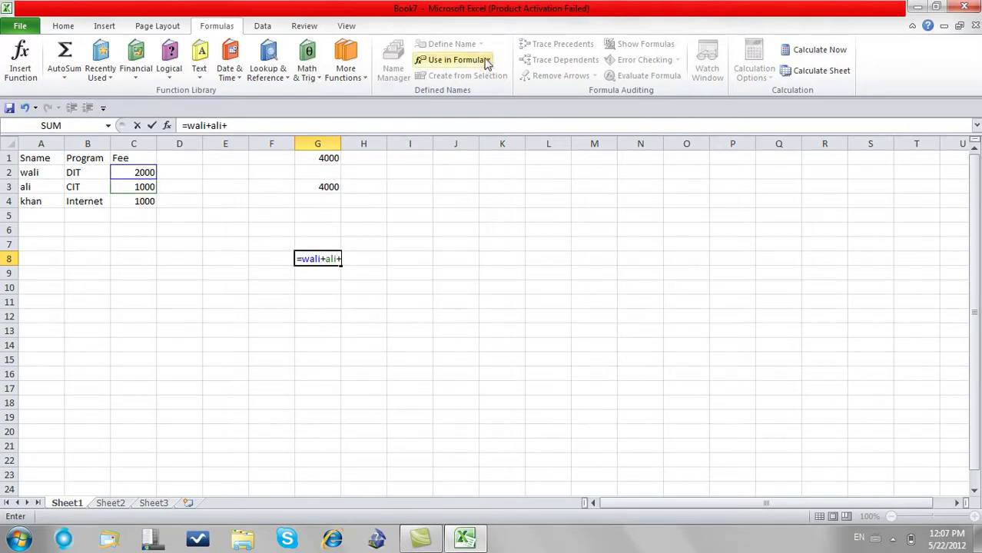
pyautogui.click(454, 59)
pyautogui.click(446, 96)
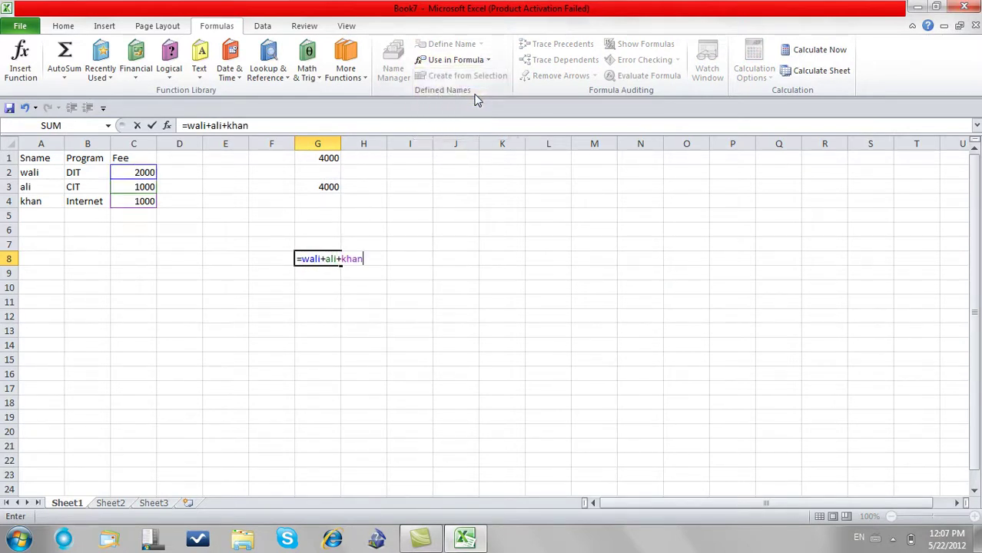
pyautogui.press('Return')
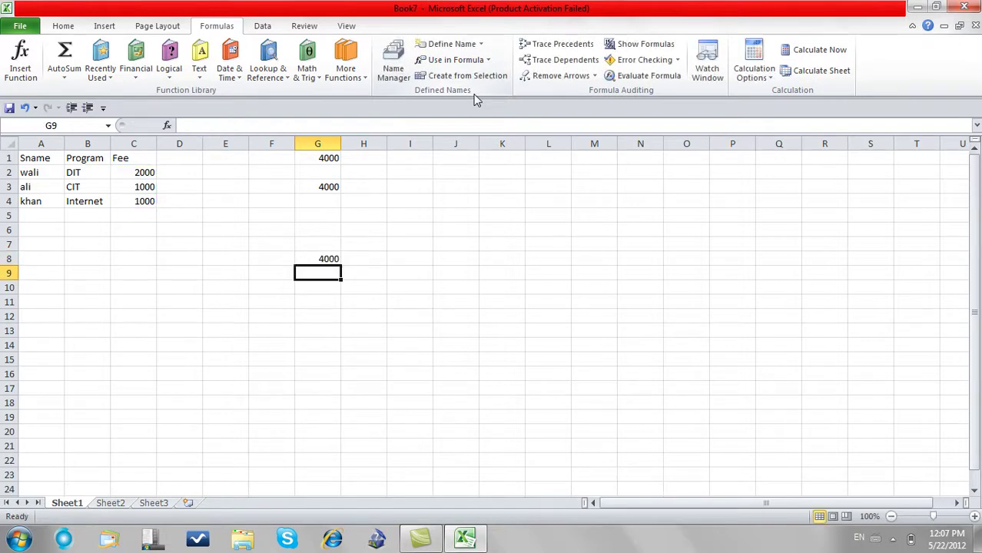
# - Enter a SUM of 4000 plus khan in G9, inserting khan from Use in Formula
pyautogui.write('=sum(')
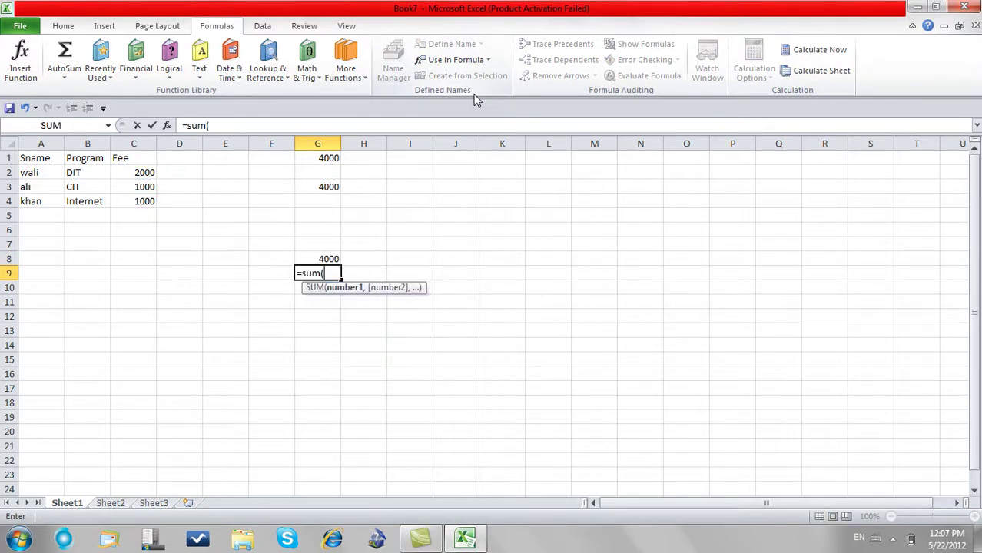
pyautogui.write('4000')
pyautogui.click(470, 60)
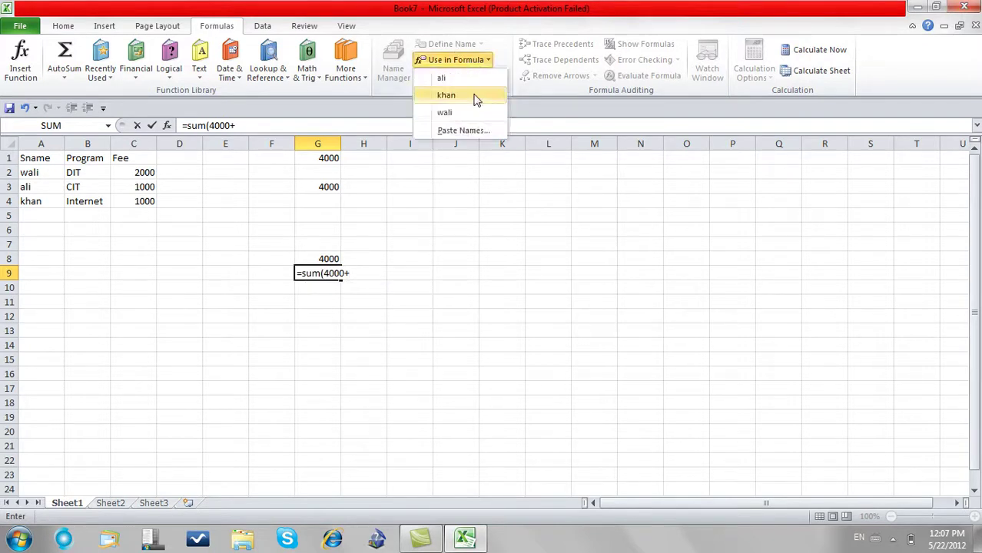
pyautogui.click(471, 95)
pyautogui.press('Return')
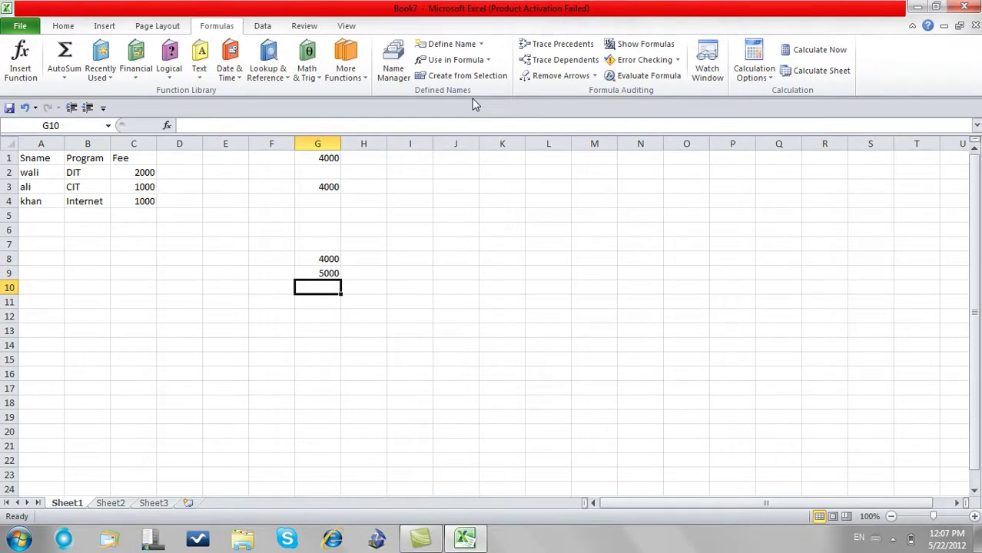
pyautogui.click(476, 60)
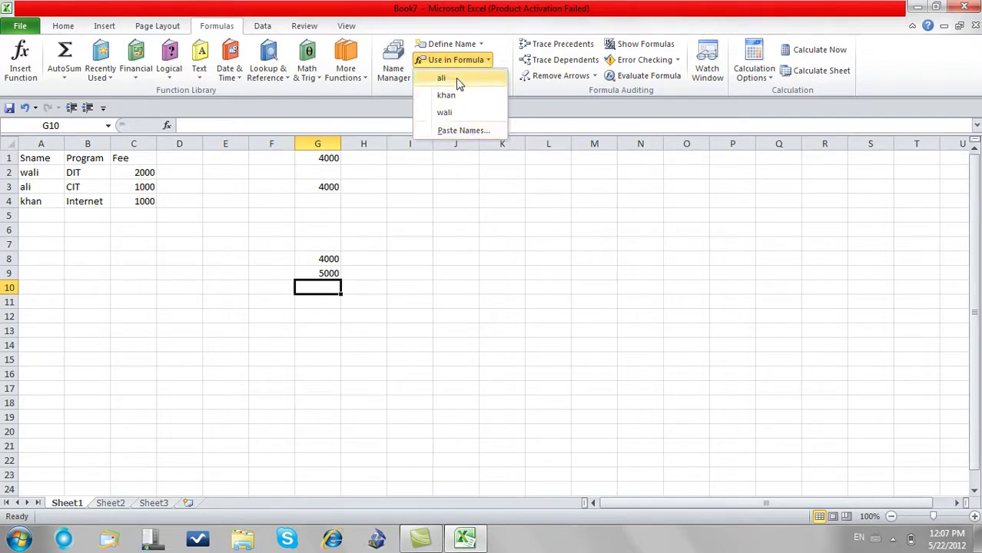
pyautogui.click(464, 131)
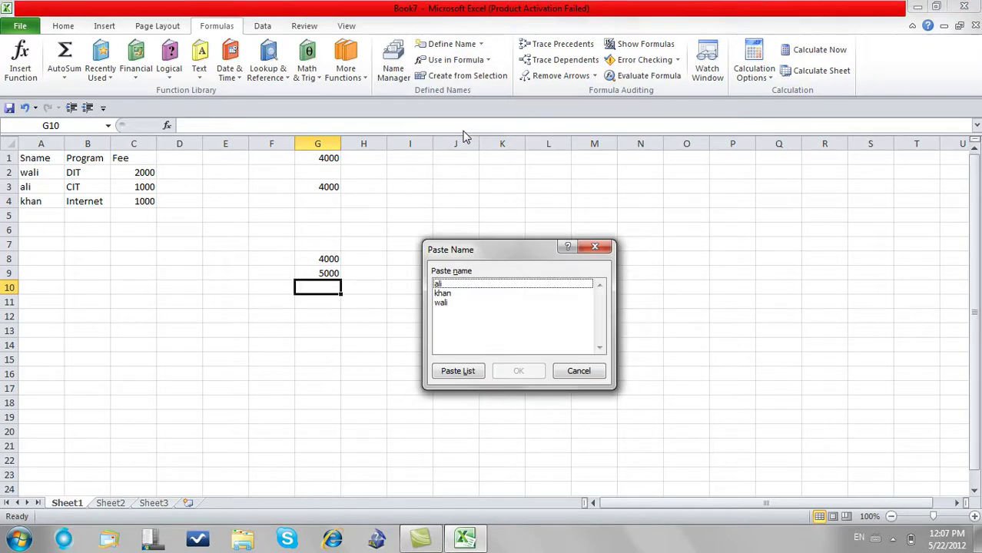
pyautogui.click(451, 304)
pyautogui.click(444, 284)
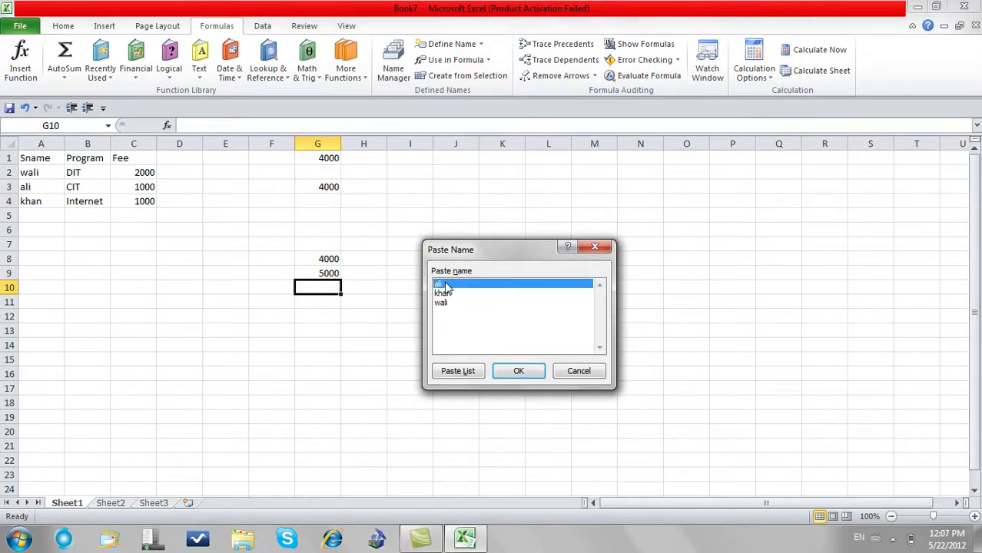
pyautogui.click(458, 371)
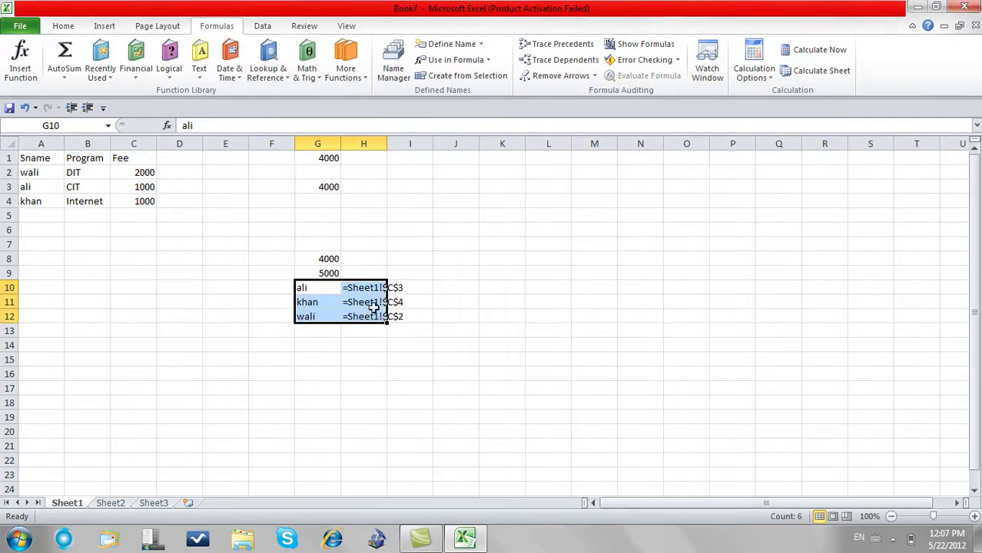
pyautogui.click(358, 289)
pyautogui.click(310, 289)
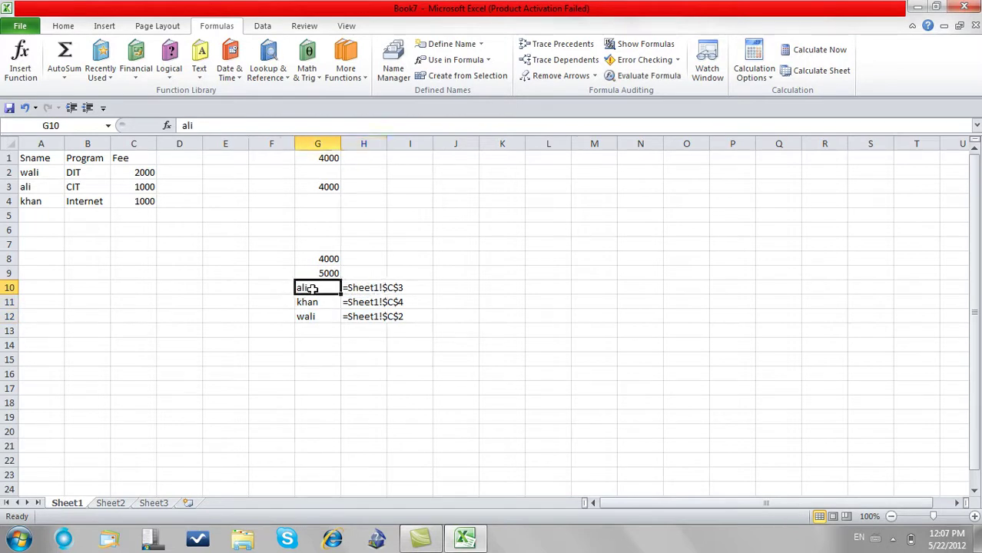
pyautogui.click(358, 288)
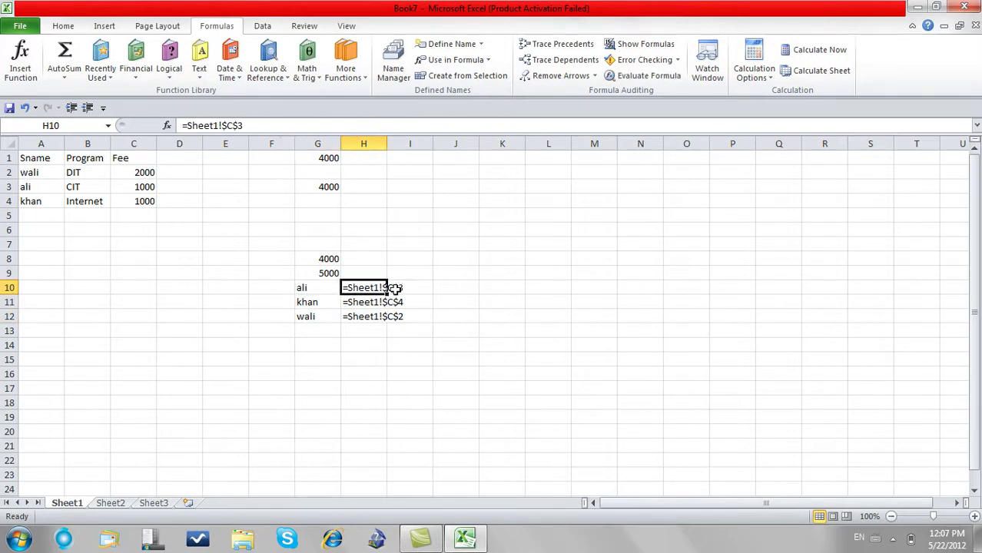
pyautogui.click(313, 305)
pyautogui.click(379, 305)
pyautogui.click(395, 305)
pyautogui.click(306, 315)
pyautogui.moveTo(308, 289); pyautogui.dragTo(388, 317)
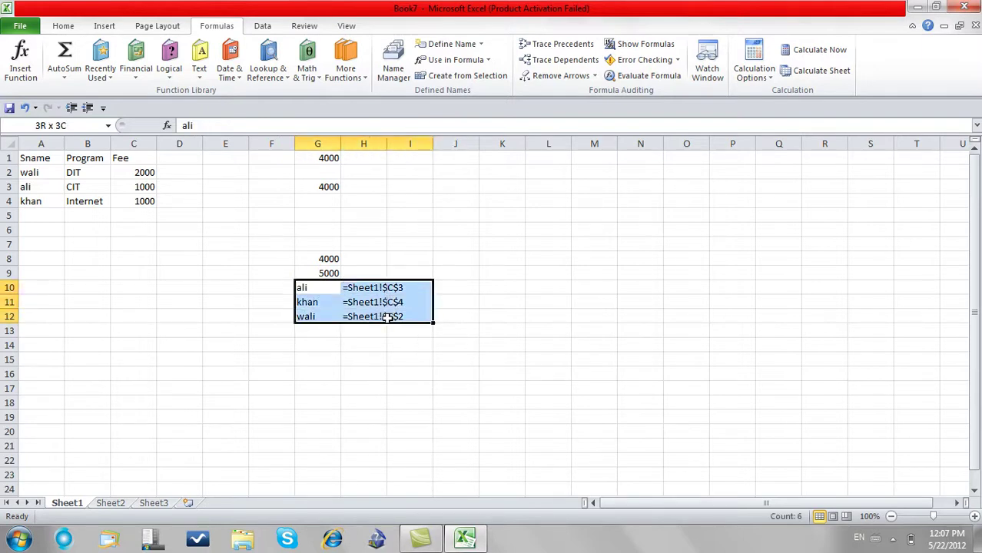
pyautogui.click(437, 245)
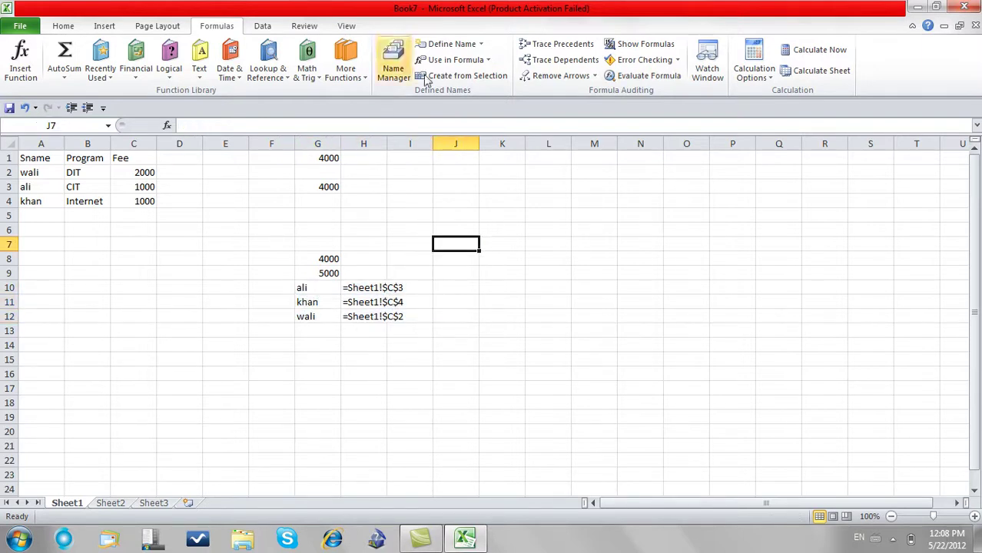
# - Preview Create from Selection, then select the whole student table A1:C4
pyautogui.click(452, 80)
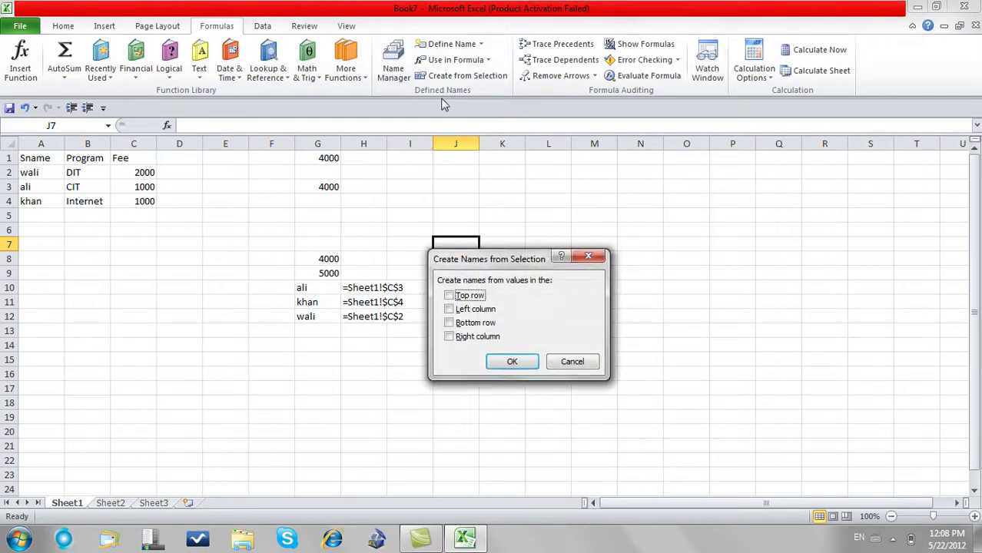
pyautogui.click(567, 364)
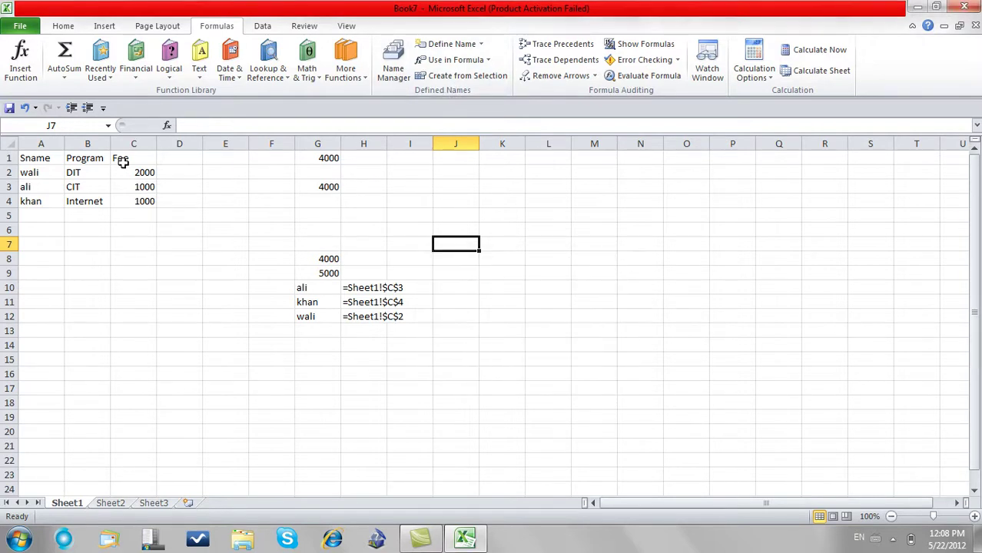
pyautogui.moveTo(133, 172); pyautogui.dragTo(134, 197)
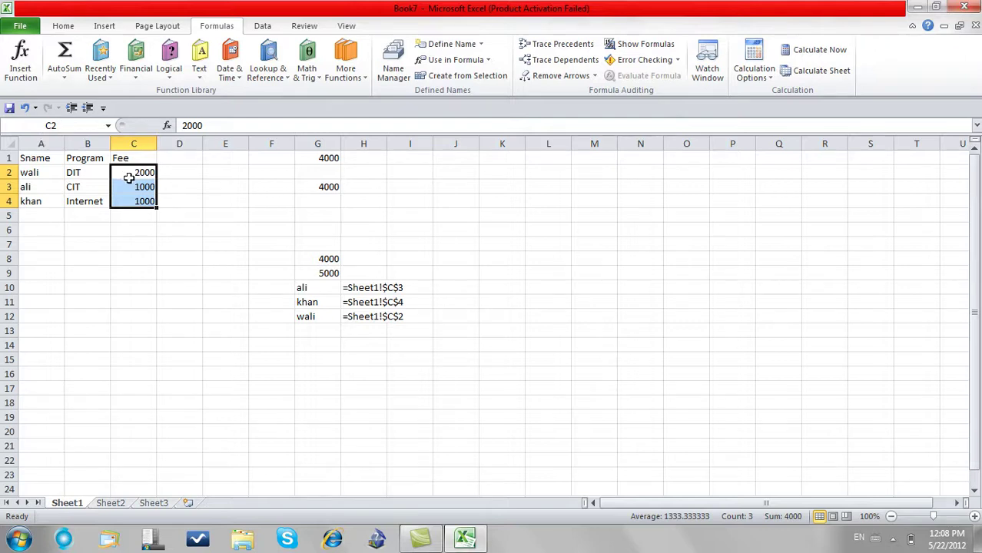
pyautogui.moveTo(85, 169)
pyautogui.mouseDown()
pyautogui.moveTo(84, 202)
pyautogui.moveTo(129, 173)
pyautogui.mouseUp()
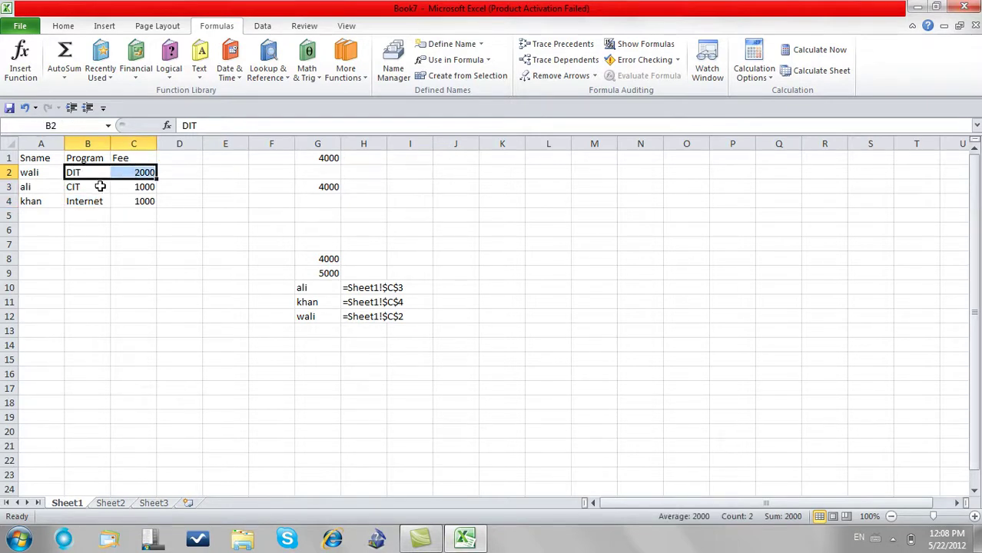
pyautogui.moveTo(138, 203); pyautogui.dragTo(32, 153)
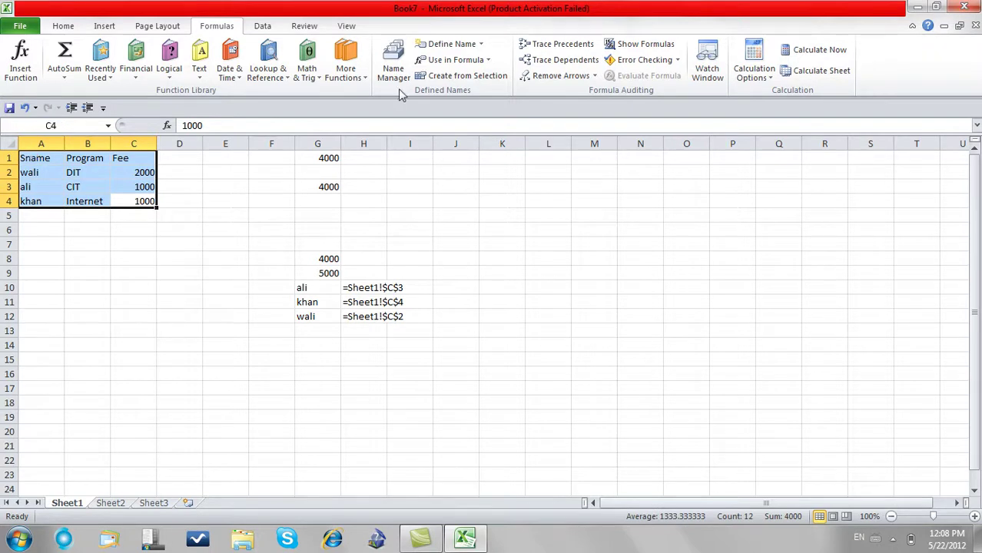
# - Create names from the top row and left column, replacing the existing wali, ali and khan
pyautogui.click(449, 80)
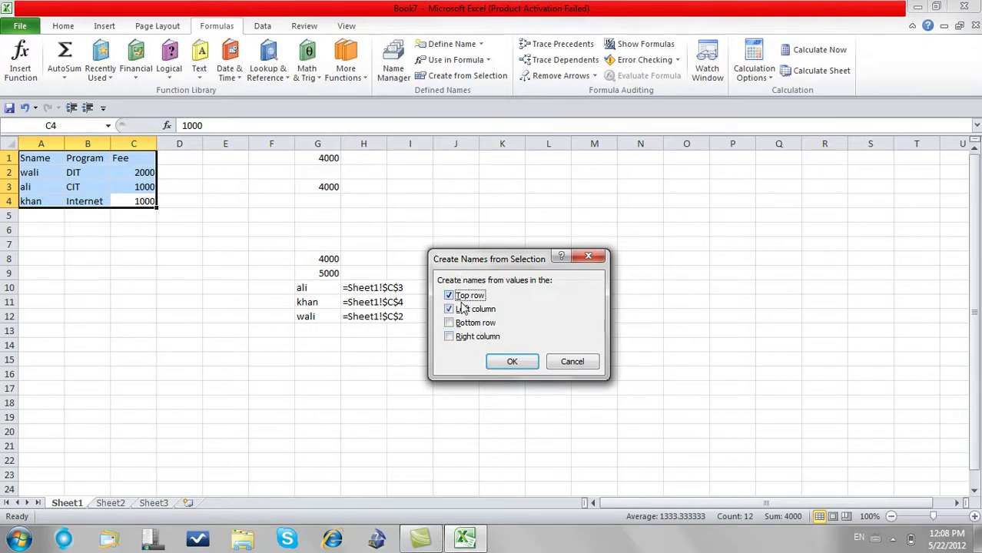
pyautogui.click(520, 361)
pyautogui.click(431, 305)
pyautogui.click(430, 306)
pyautogui.click(431, 305)
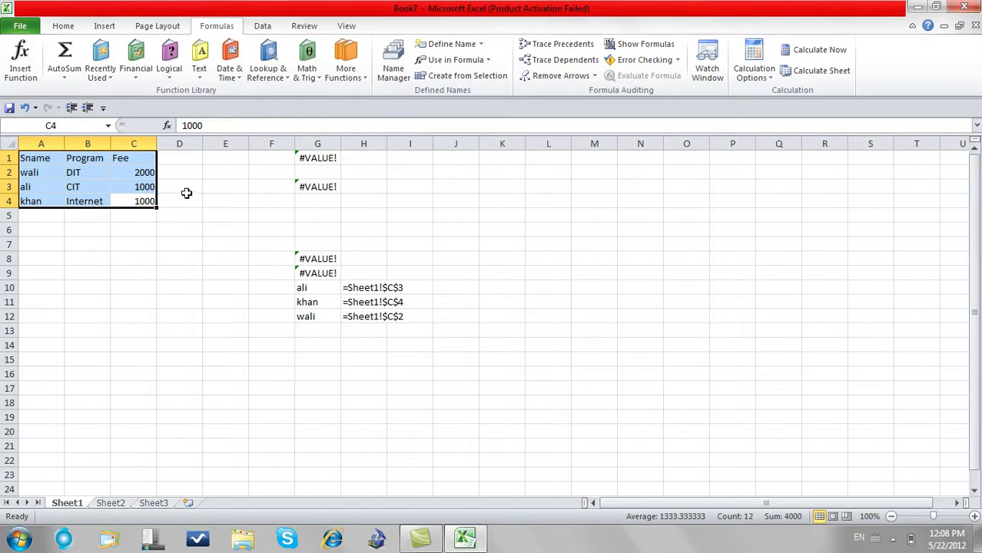
pyautogui.moveTo(141, 173); pyautogui.dragTo(141, 201)
pyautogui.moveTo(76, 172)
pyautogui.mouseDown()
pyautogui.moveTo(90, 201)
pyautogui.moveTo(110, 173)
pyautogui.moveTo(131, 173)
pyautogui.moveTo(121, 209)
pyautogui.mouseUp()
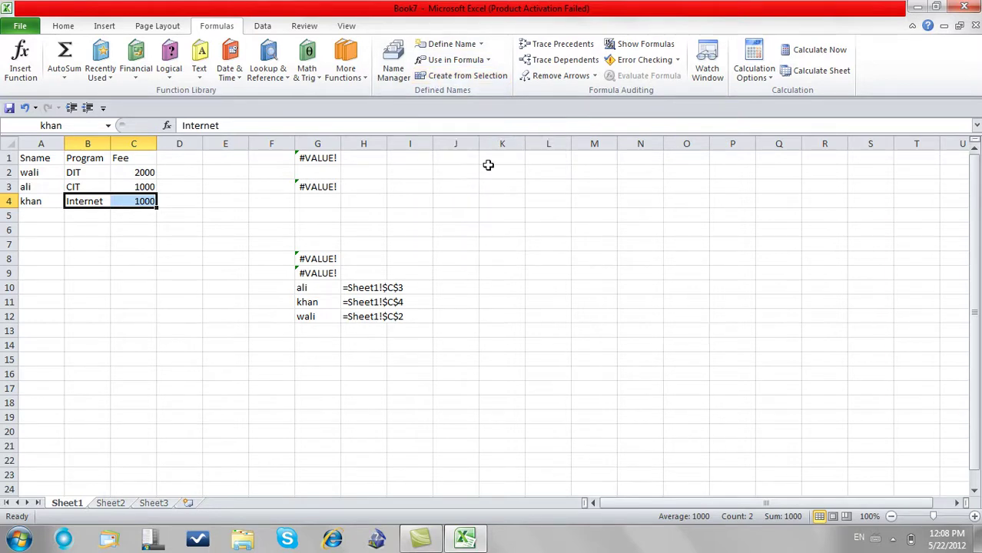
pyautogui.click(482, 212)
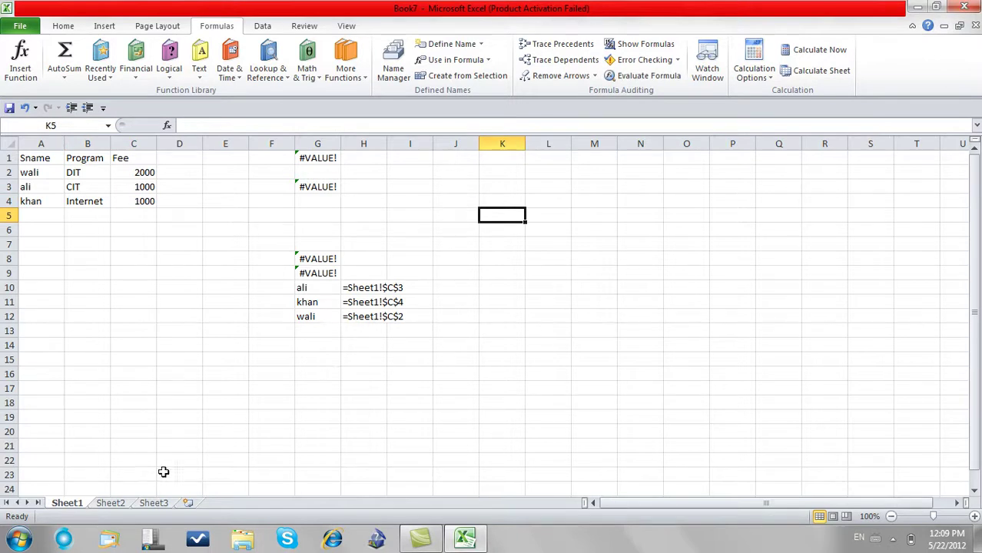
# - On Sheet2, fill E1:E9 and J1:J9 with 1 using Ctrl+Enter
pyautogui.click(110, 504)
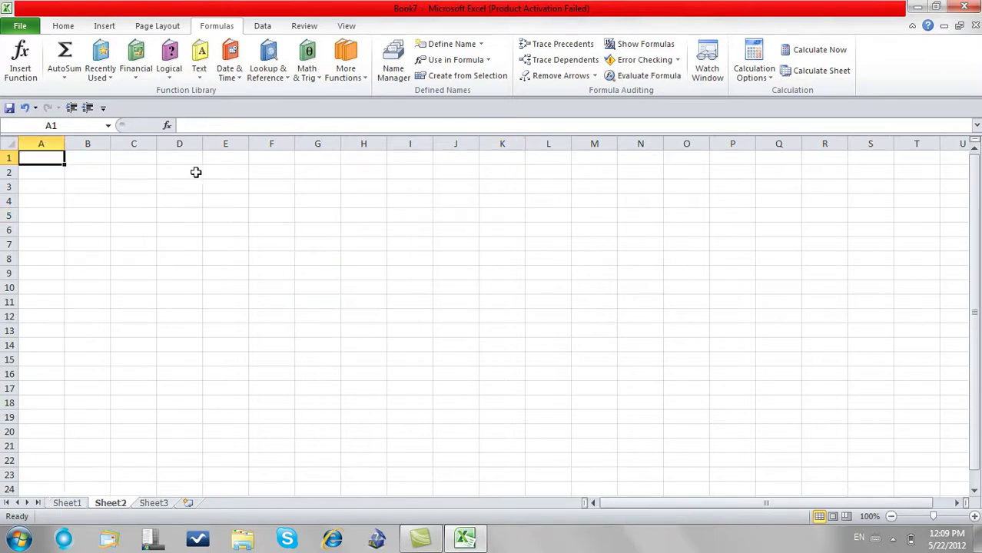
pyautogui.click(222, 160)
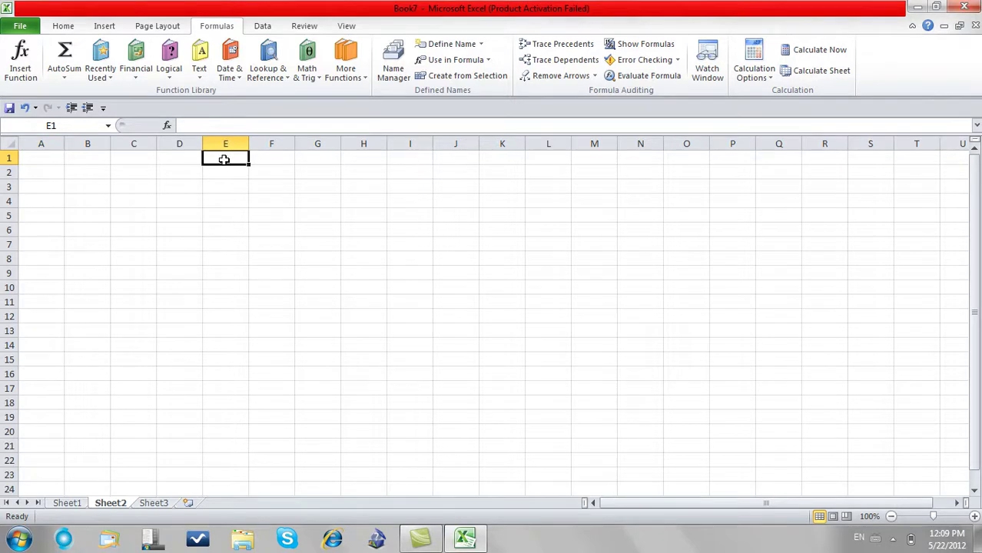
pyautogui.write('1')
pyautogui.press('Return')
pyautogui.write('2')
pyautogui.press('Return')
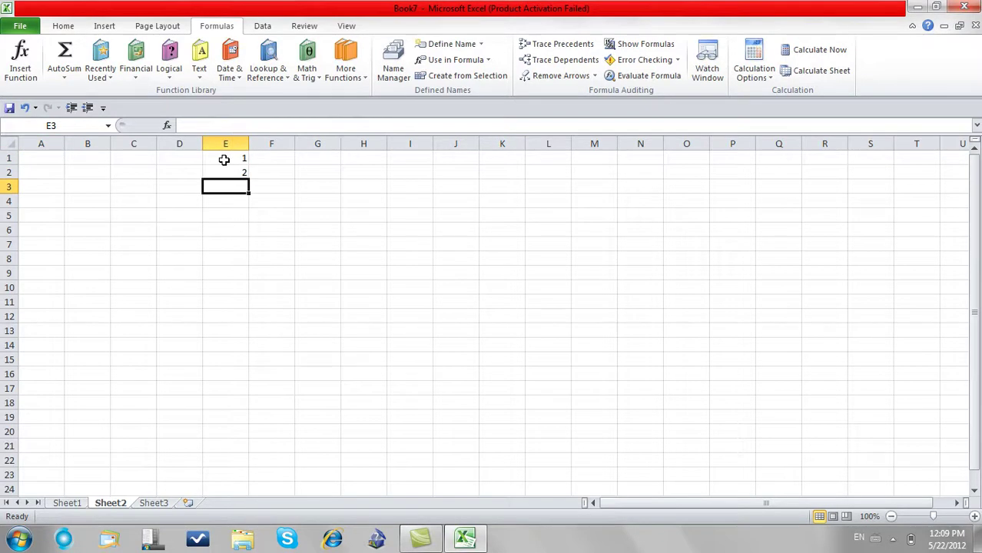
pyautogui.moveTo(223, 160); pyautogui.dragTo(229, 277)
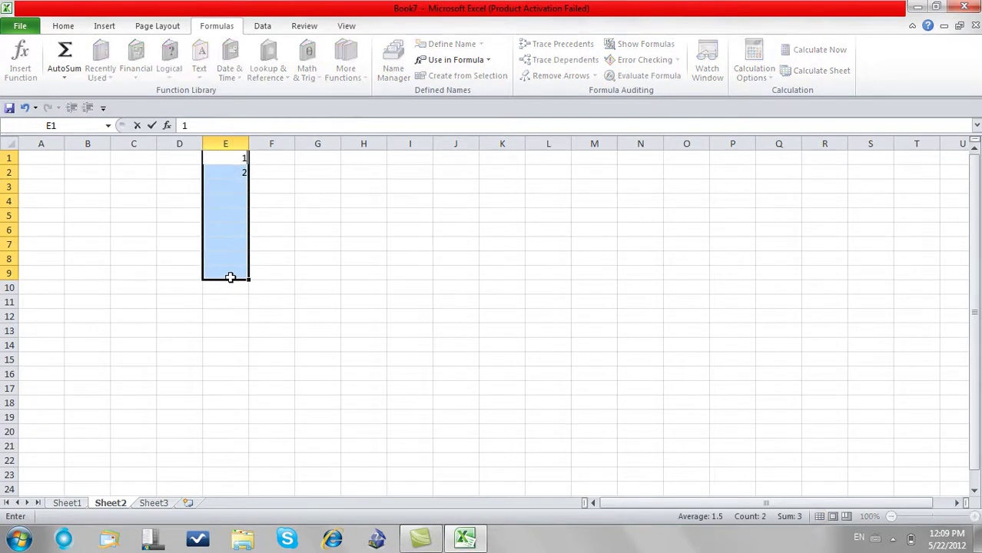
pyautogui.hotkey('ctrl', 'Return')
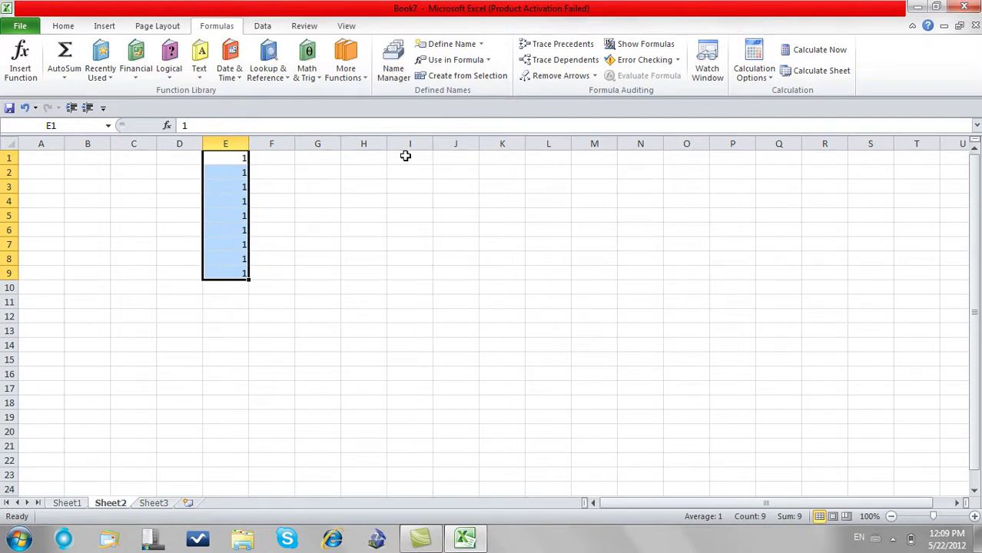
pyautogui.moveTo(456, 156); pyautogui.dragTo(462, 270)
pyautogui.write('1')
pyautogui.hotkey('ctrl', 'Return')
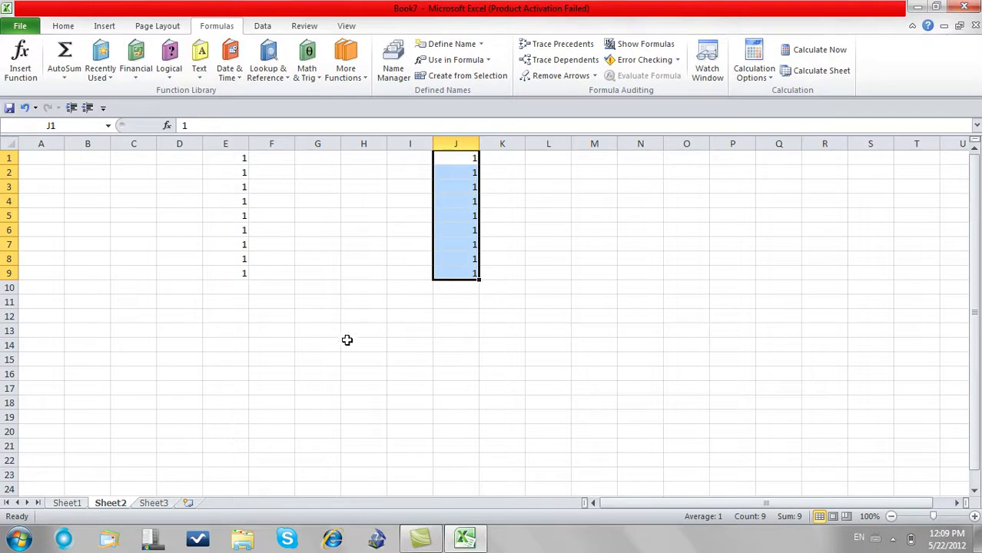
# - In H15, enter =J1+…+J9+E1+…+E9 to add all eighteen ones
pyautogui.click(354, 362)
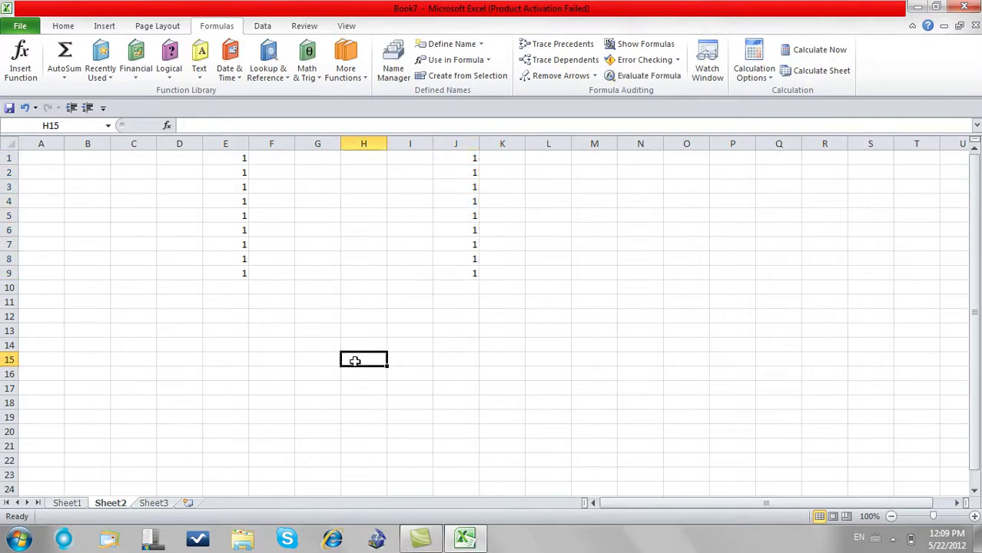
pyautogui.write('=')
pyautogui.click(470, 161)
pyautogui.write('+')
pyautogui.click(465, 170)
pyautogui.write('+')
pyautogui.click(465, 187)
pyautogui.write('+')
pyautogui.click(464, 201)
pyautogui.write('+')
pyautogui.click(463, 216)
pyautogui.click(464, 230)
pyautogui.write('+')
pyautogui.click(464, 244)
pyautogui.write('+')
pyautogui.click(463, 259)
pyautogui.write('+')
pyautogui.click(469, 274)
pyautogui.write('+')
pyautogui.click(240, 160)
pyautogui.write('+')
pyautogui.click(241, 174)
pyautogui.write('+')
pyautogui.click(239, 189)
pyautogui.write('+')
pyautogui.click(238, 202)
pyautogui.write('+')
pyautogui.click(237, 216)
pyautogui.write('+')
pyautogui.click(238, 229)
pyautogui.write('+')
pyautogui.click(238, 244)
pyautogui.write('+')
pyautogui.click(241, 258)
pyautogui.write('+')
pyautogui.click(241, 273)
pyautogui.write('+')
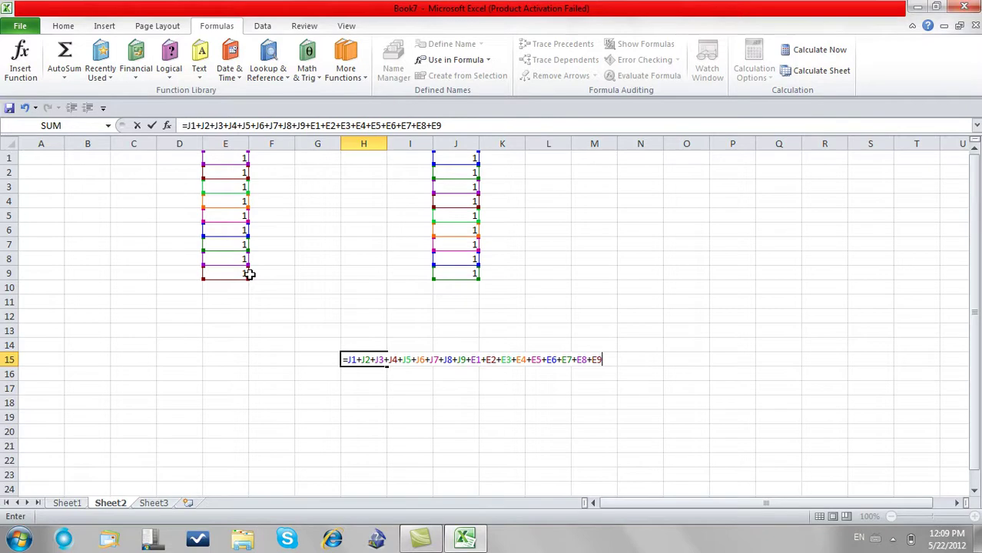
pyautogui.press('Return')
# - Centre the 18 in H15 and trace its precedents back to E1:E9 and J1:J9
pyautogui.click(363, 359)
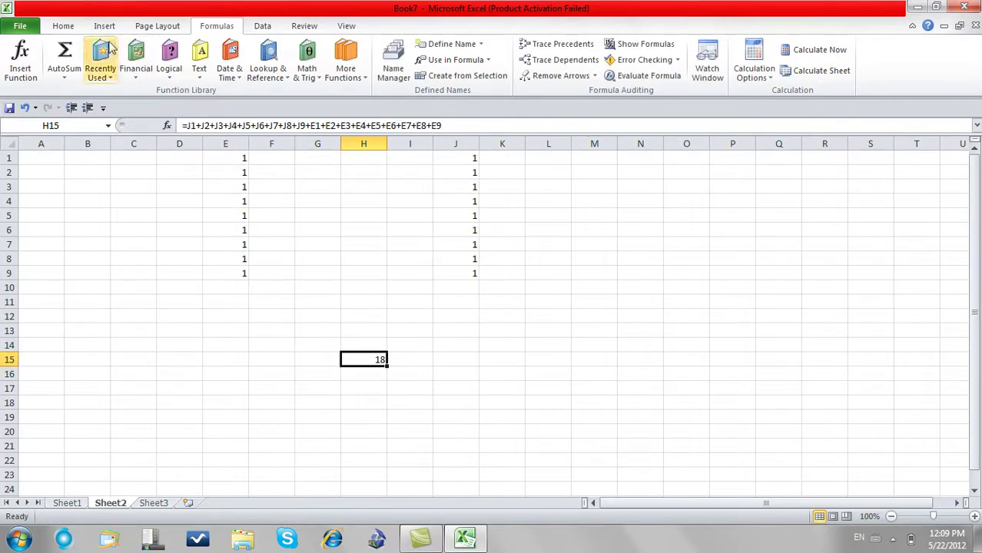
pyautogui.click(65, 27)
pyautogui.click(287, 70)
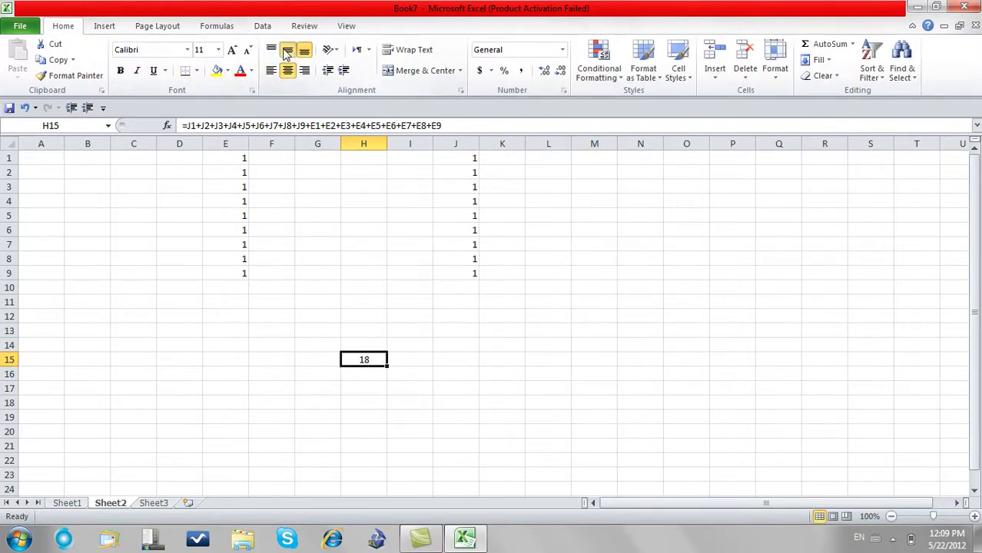
pyautogui.click(217, 26)
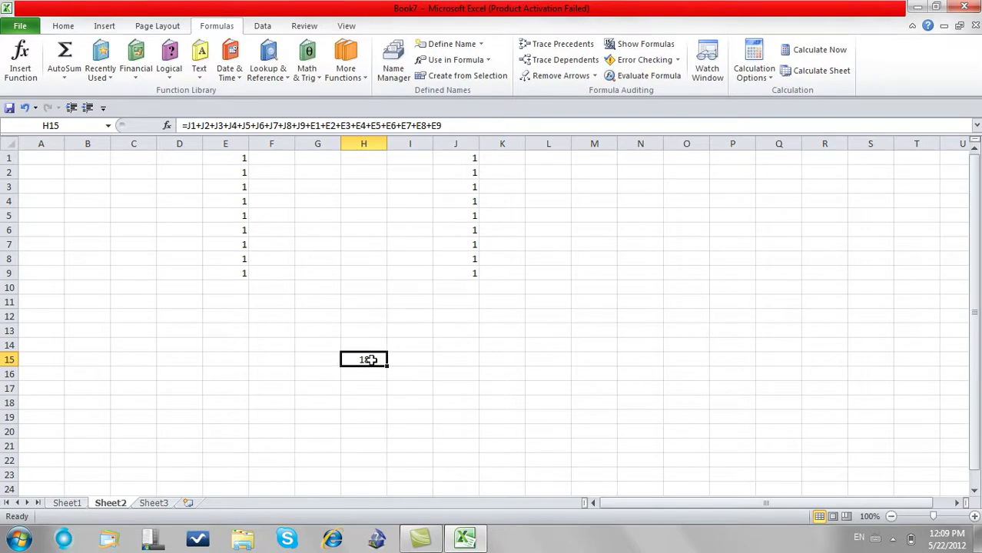
pyautogui.click(550, 46)
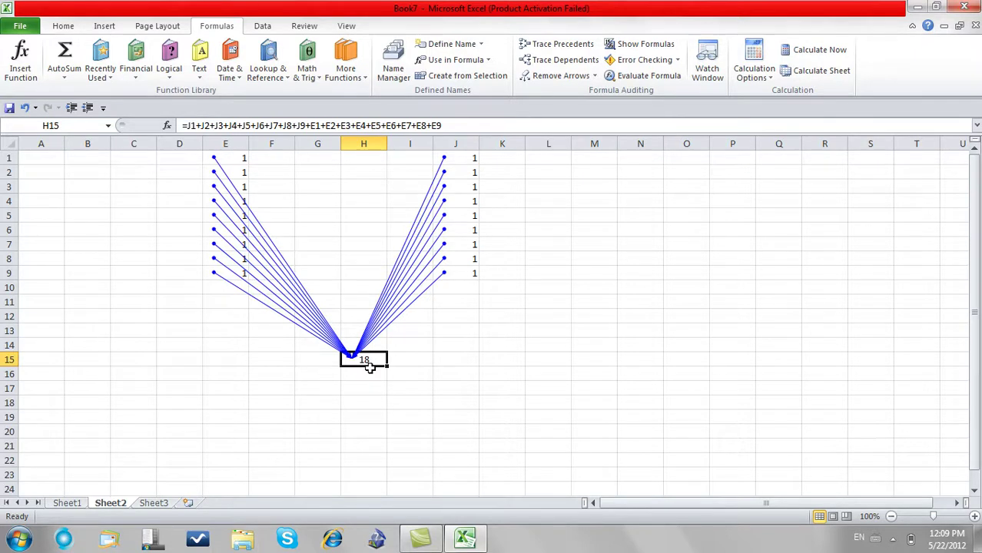
# - Enter 1000, 2000, 3000 and 4000 across N1:Q1
pyautogui.click(636, 157)
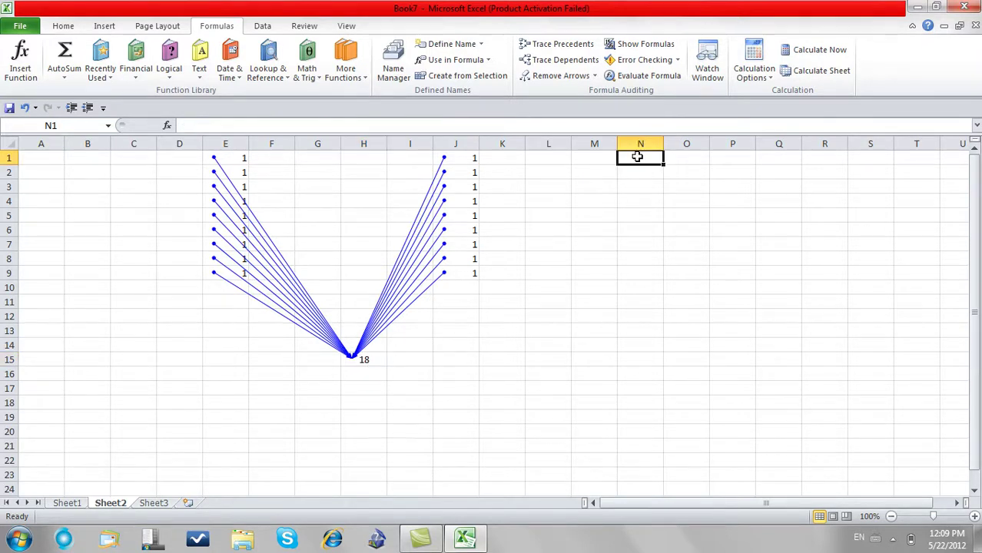
pyautogui.write('1000')
pyautogui.press('Tab')
pyautogui.write('20')
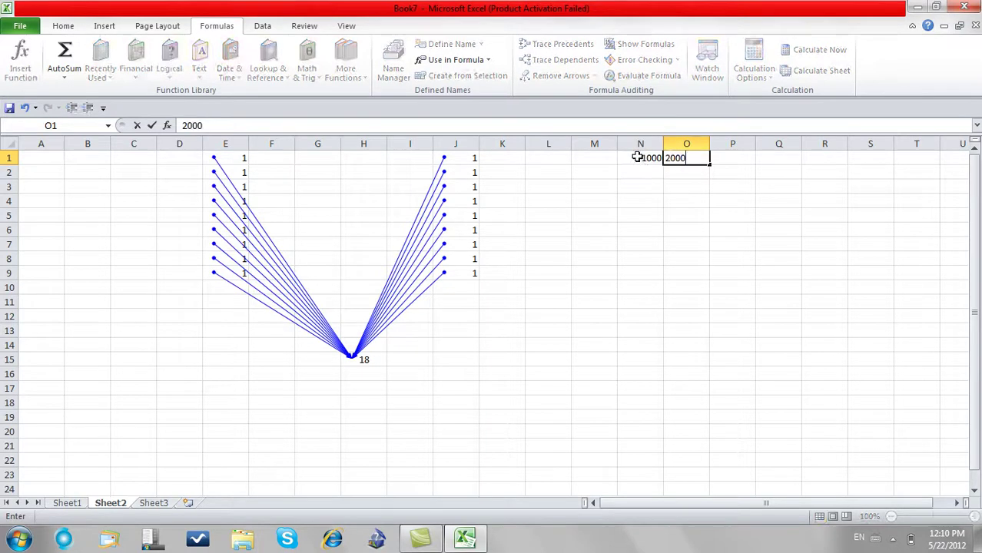
pyautogui.press('Tab')
pyautogui.write('3000')
pyautogui.press('Tab')
pyautogui.write('4000')
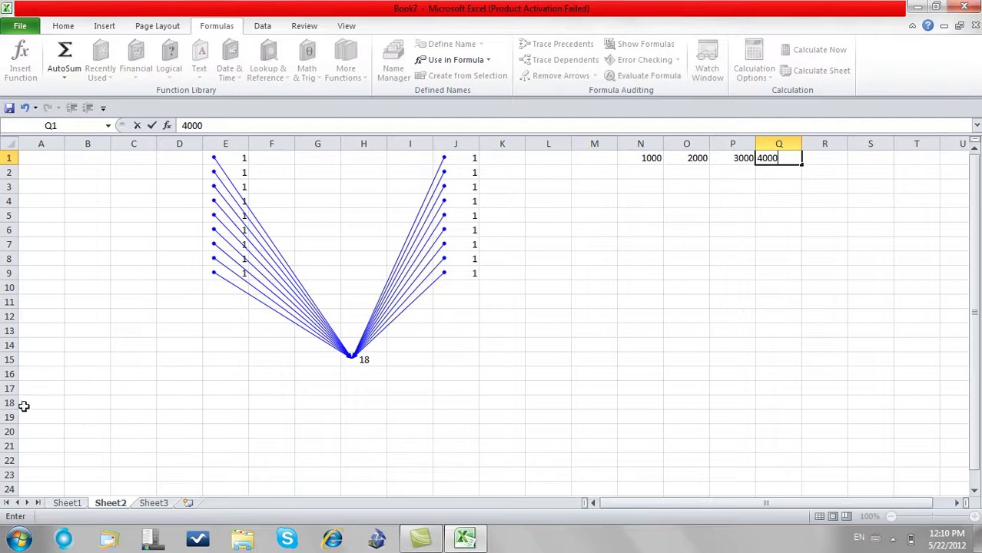
pyautogui.click(637, 171)
# - Label N2:Q2 with the months Jan, Feb, Mar and Ap
pyautogui.write('Jan')
pyautogui.press('Tab')
pyautogui.write('FEb')
pyautogui.press('Tab')
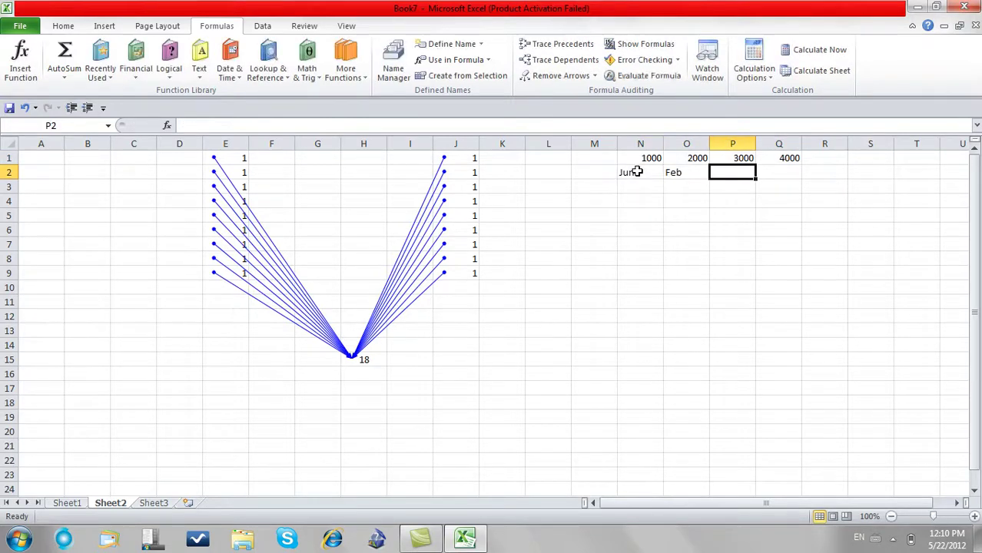
pyautogui.hotkey('shift', 'space')
pyautogui.press('Right')
pyautogui.press('Down')
pyautogui.press('Up')
pyautogui.press('Up')
pyautogui.press('Down')
pyautogui.press('Left')
pyautogui.write('Mar')
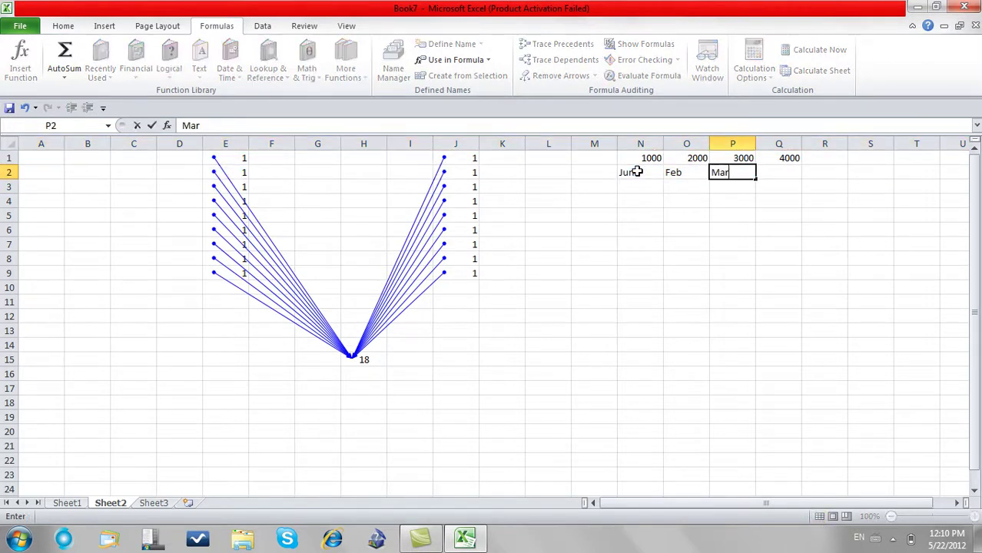
pyautogui.press('Tab')
pyautogui.write('Ap')
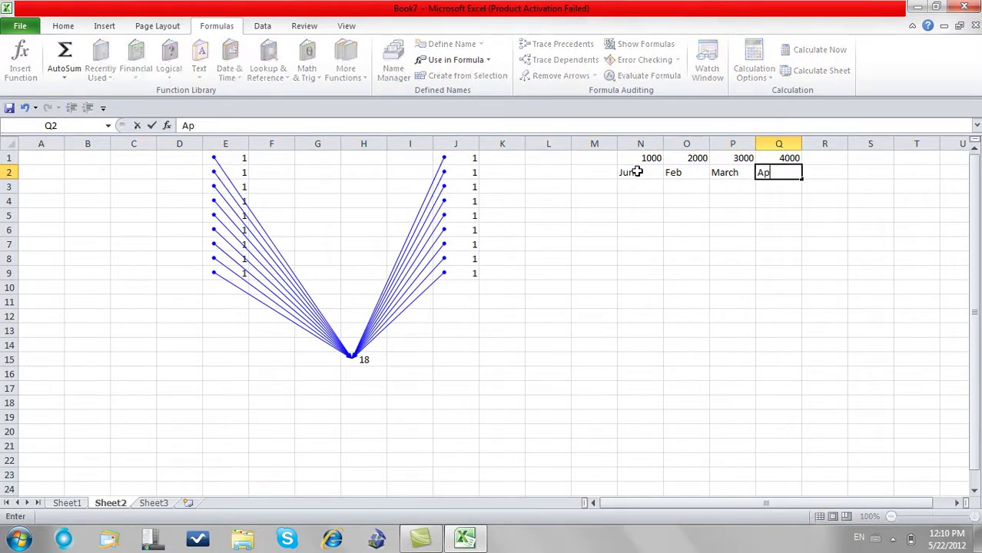
pyautogui.press('Return')
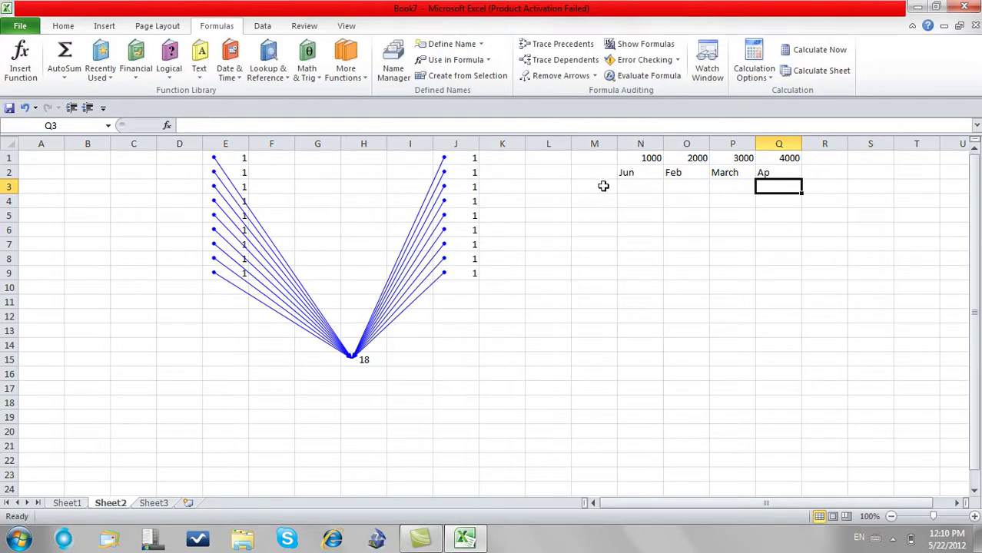
# - Type Total in B18, enter =N1+O1+P1+Q1 in B19, and select B18:B19
pyautogui.click(72, 411)
pyautogui.write('Total')
pyautogui.press('Return')
pyautogui.write('=')
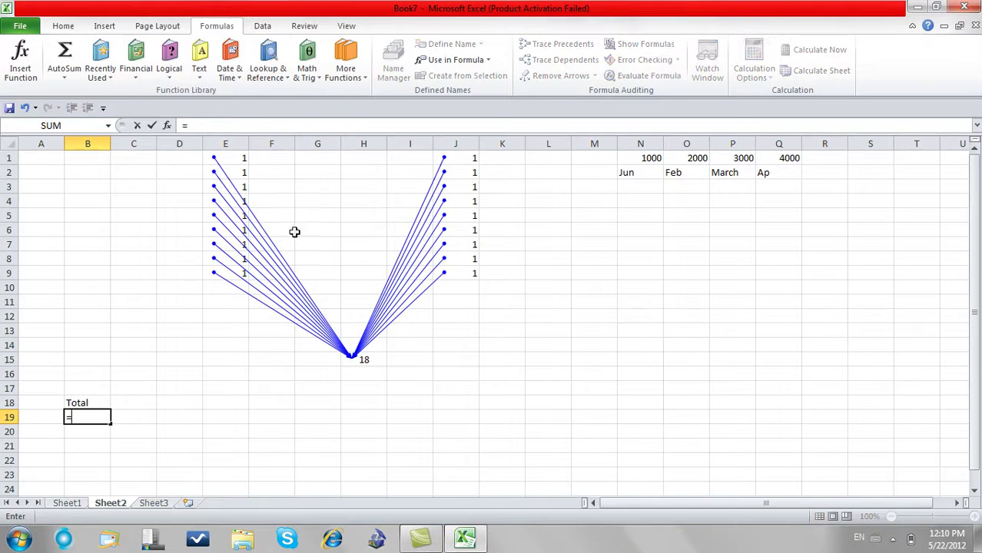
pyautogui.click(649, 156)
pyautogui.write('+')
pyautogui.click(686, 158)
pyautogui.write('+')
pyautogui.click(732, 157)
pyautogui.write('+')
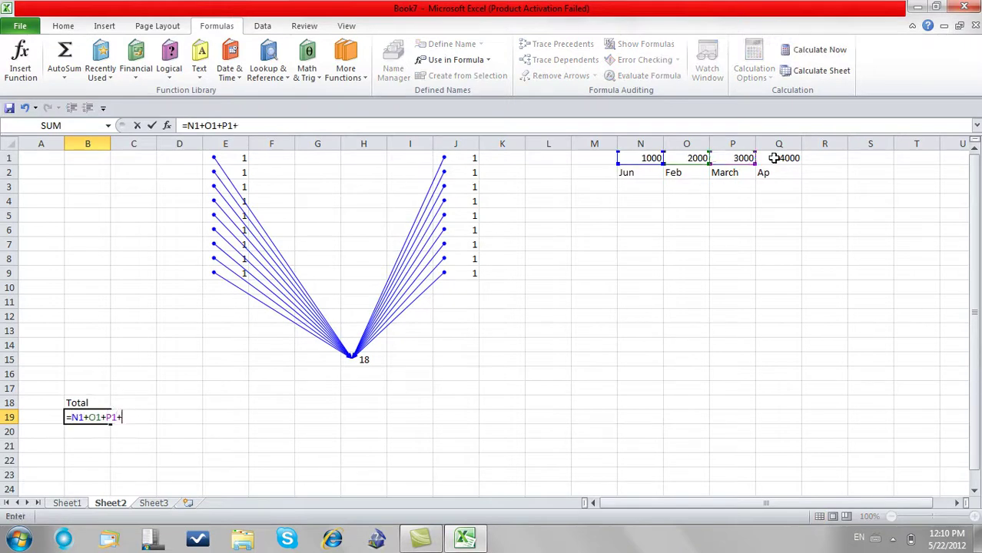
pyautogui.press('Return')
pyautogui.click(87, 416)
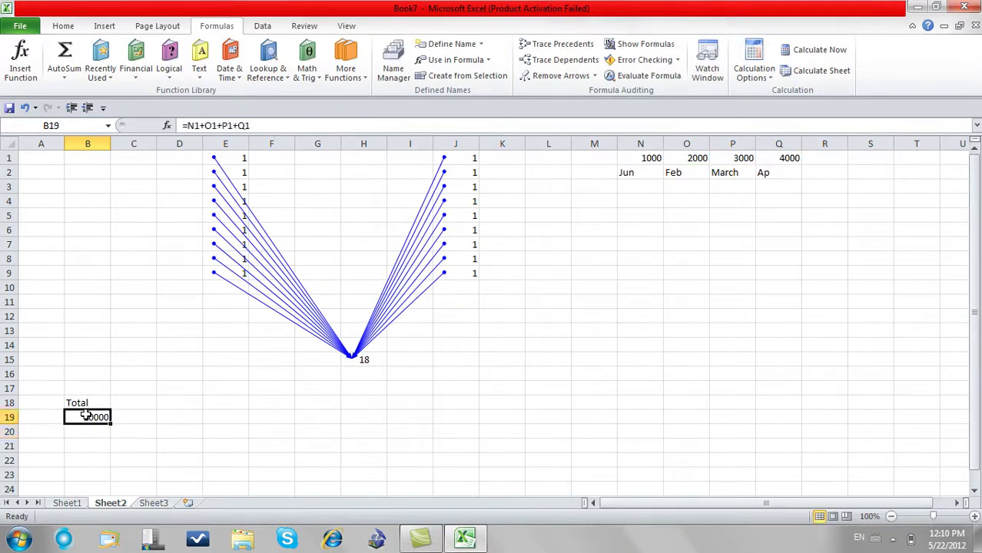
pyautogui.moveTo(84, 417); pyautogui.dragTo(83, 401)
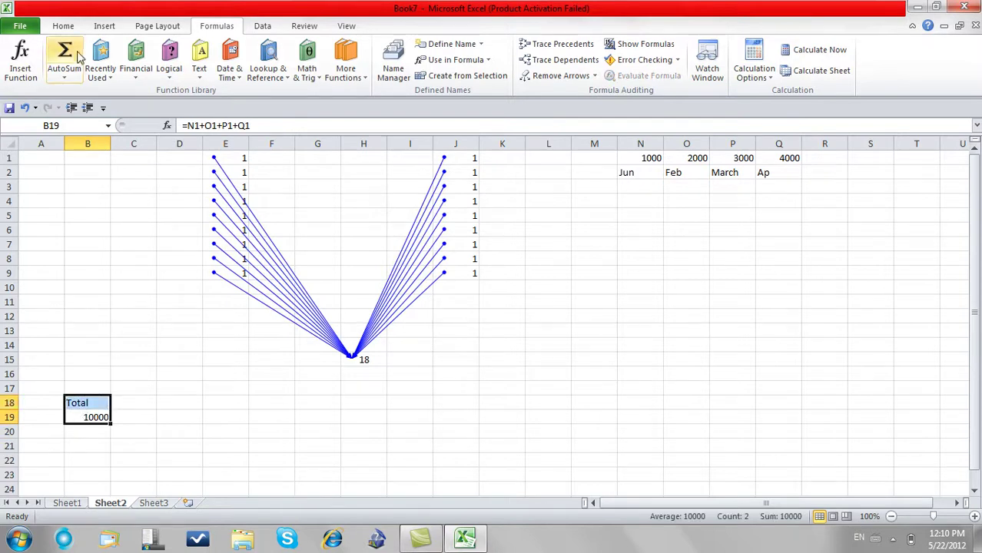
# - Make B18:B19 bold, centred and middle-aligned
pyautogui.click(65, 25)
pyautogui.click(287, 70)
pyautogui.click(288, 49)
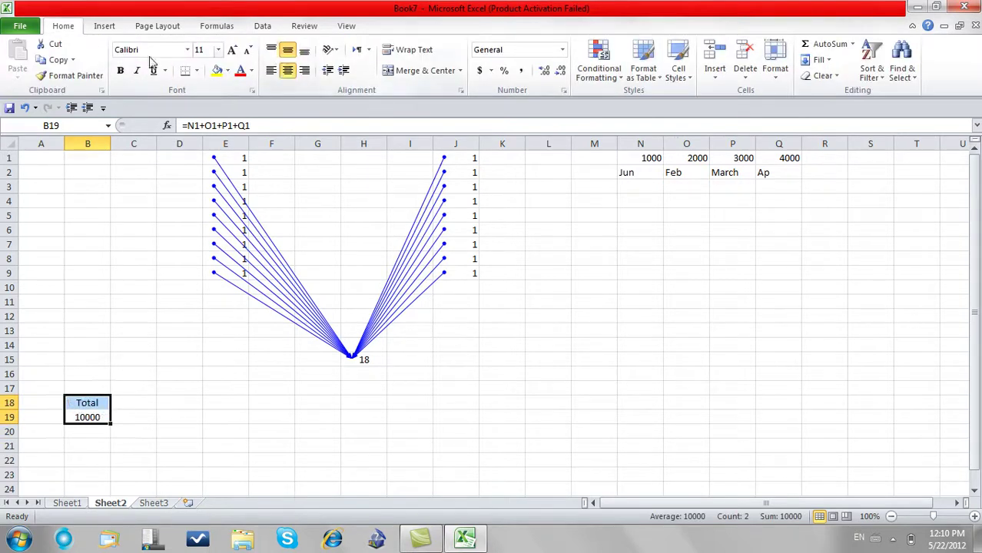
pyautogui.click(119, 69)
# - Trace the precedents of the B19 total, then remove all arrows
pyautogui.click(224, 28)
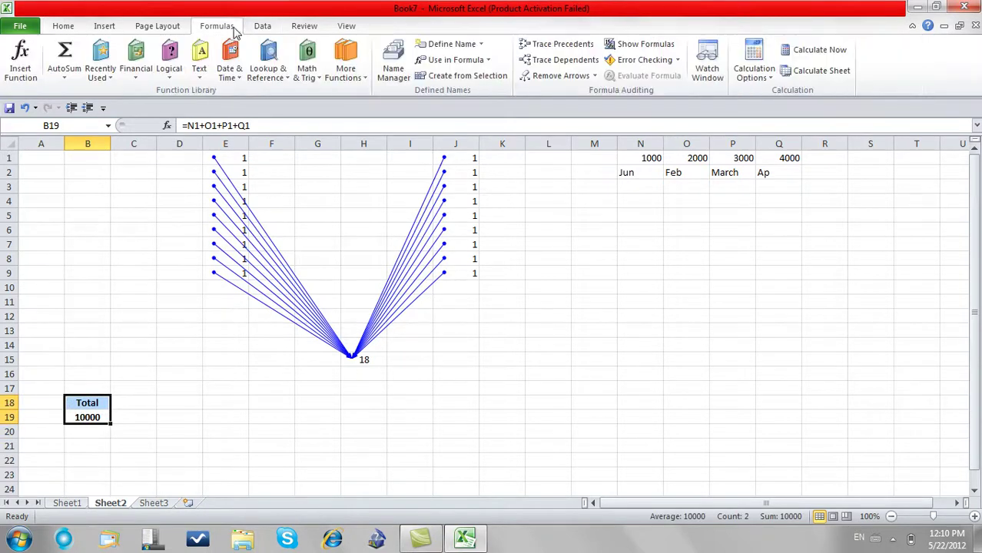
pyautogui.click(81, 417)
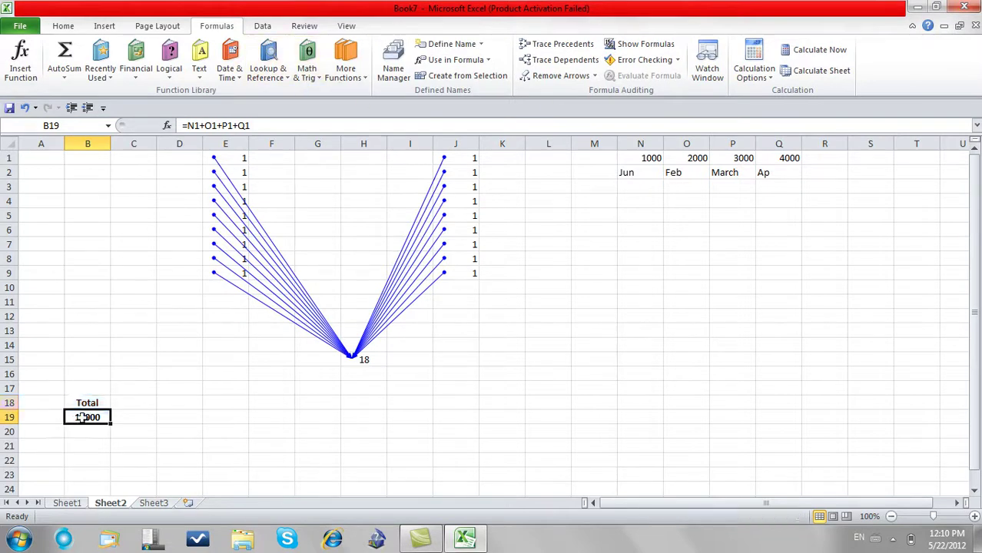
pyautogui.click(556, 47)
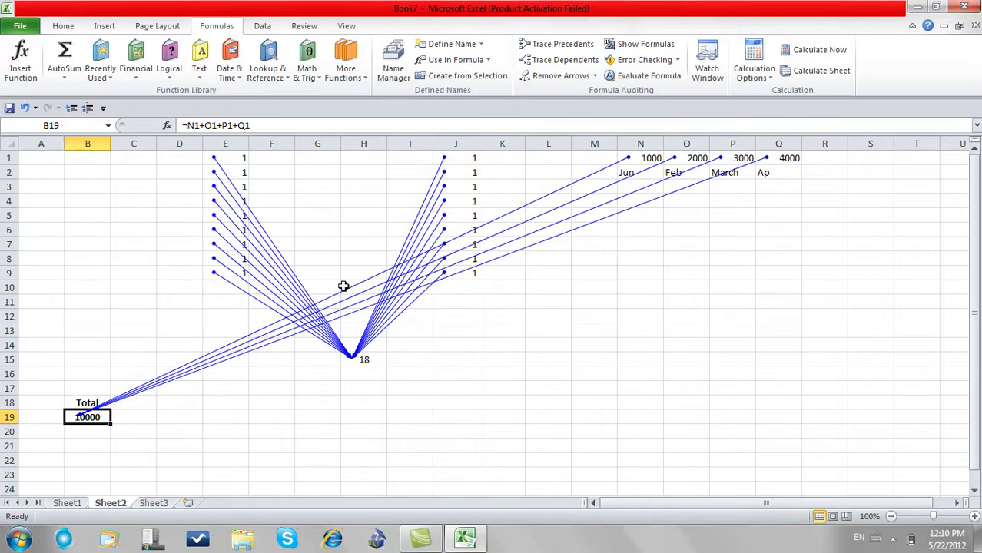
pyautogui.click(549, 78)
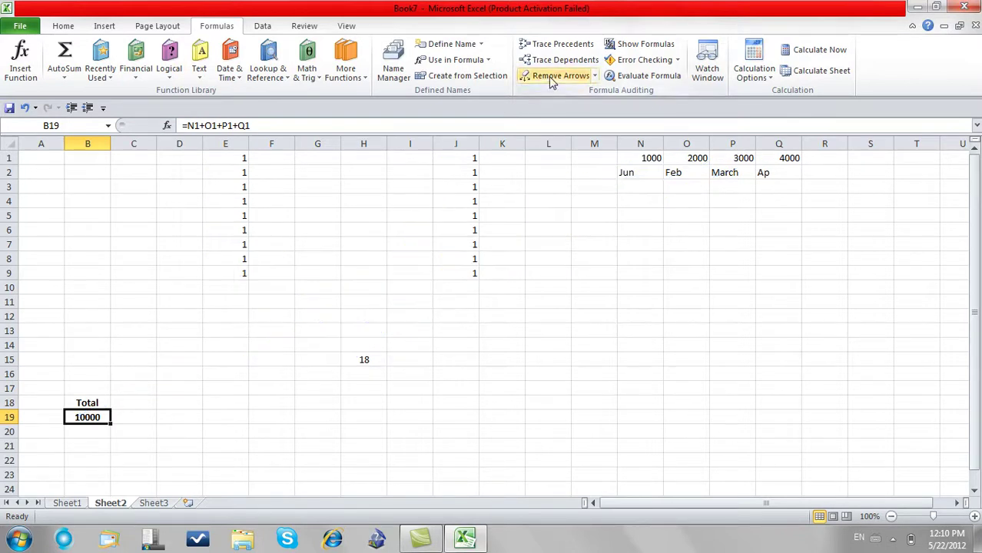
# - Trace the dependents of Q1, then remove the tracer arrow to B19
pyautogui.click(792, 159)
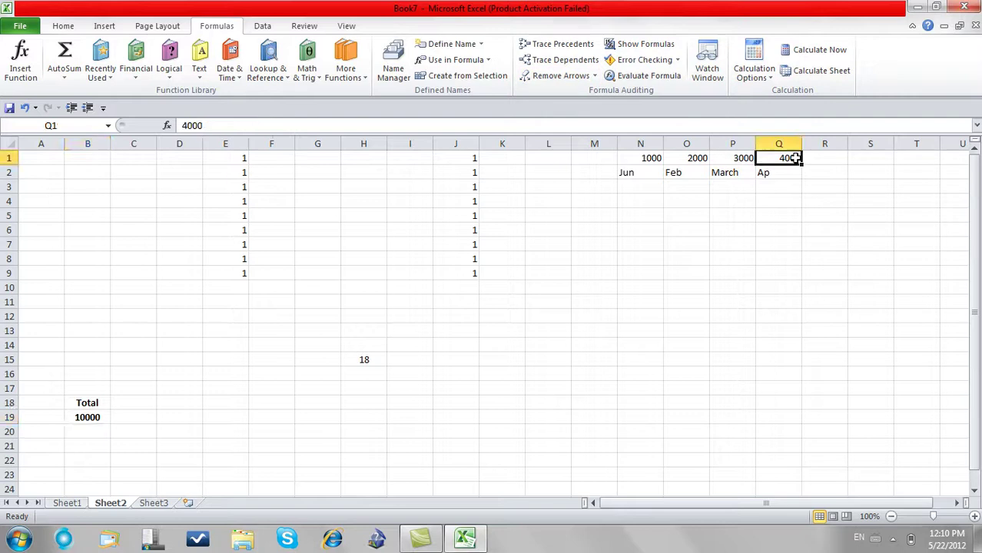
pyautogui.click(564, 62)
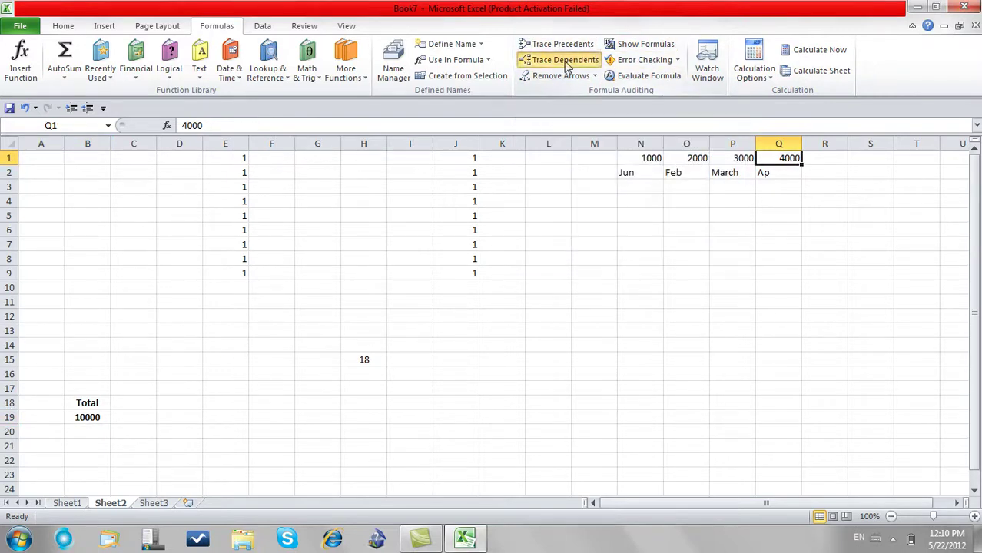
pyautogui.click(560, 76)
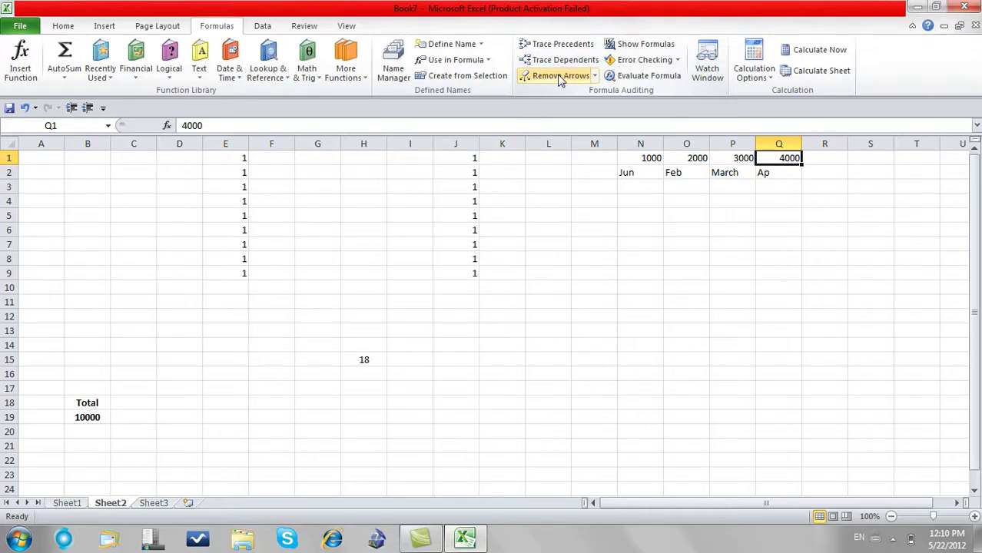
pyautogui.click(560, 79)
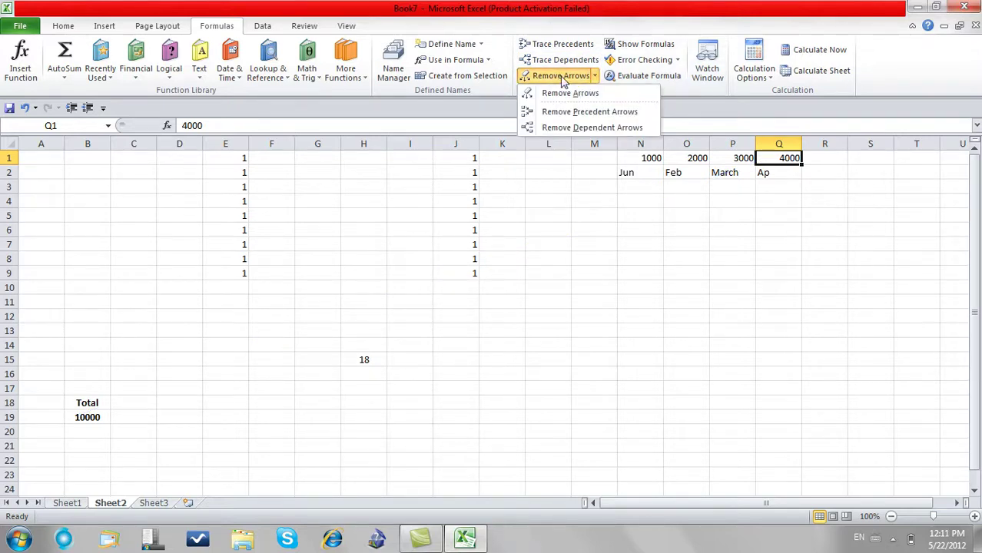
pyautogui.click(596, 79)
pyautogui.click(594, 76)
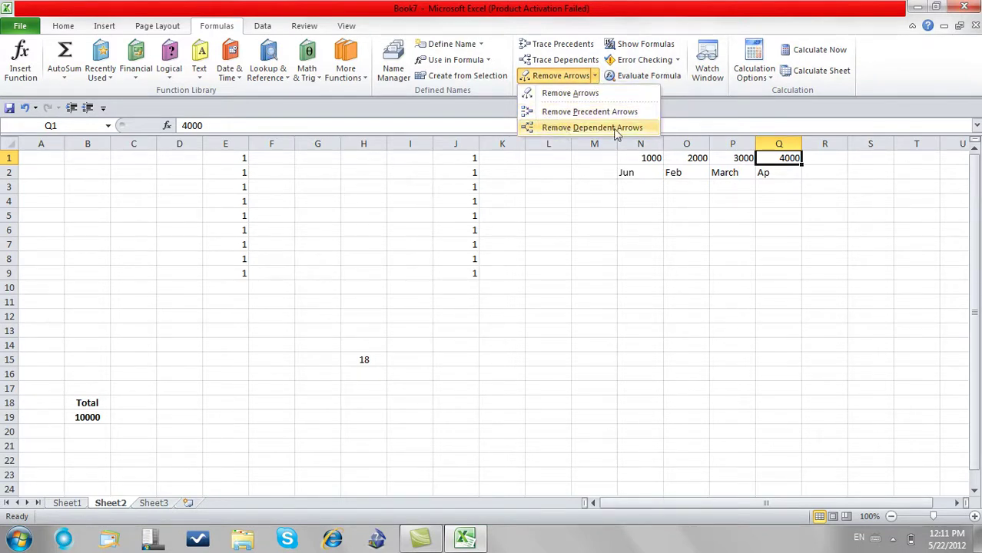
pyautogui.click(595, 78)
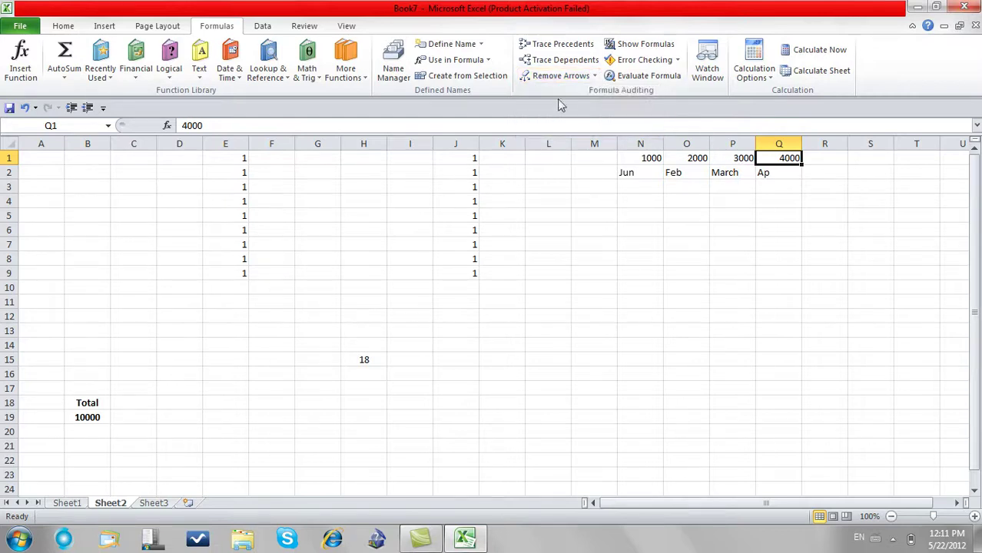
pyautogui.click(87, 417)
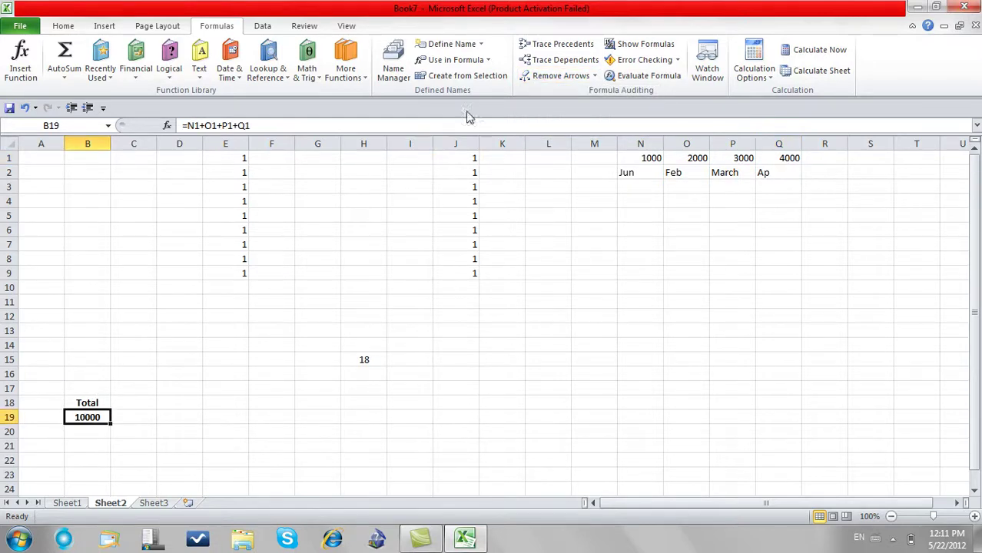
pyautogui.click(568, 47)
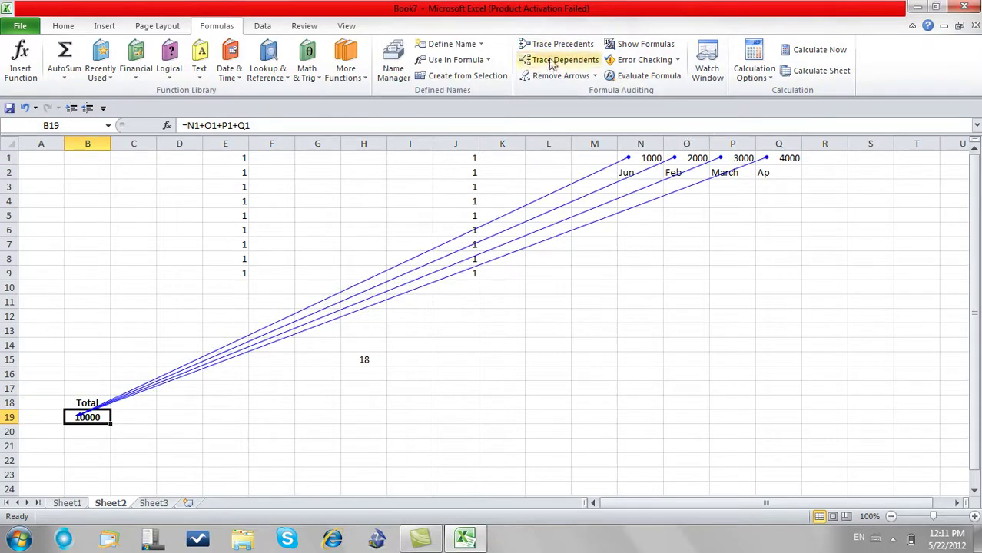
pyautogui.click(468, 163)
pyautogui.click(559, 59)
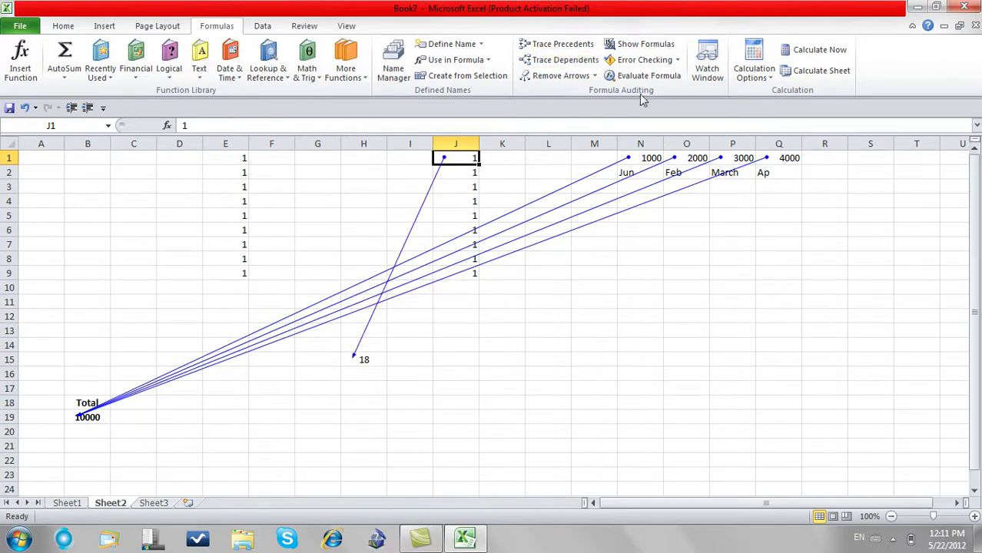
pyautogui.click(594, 76)
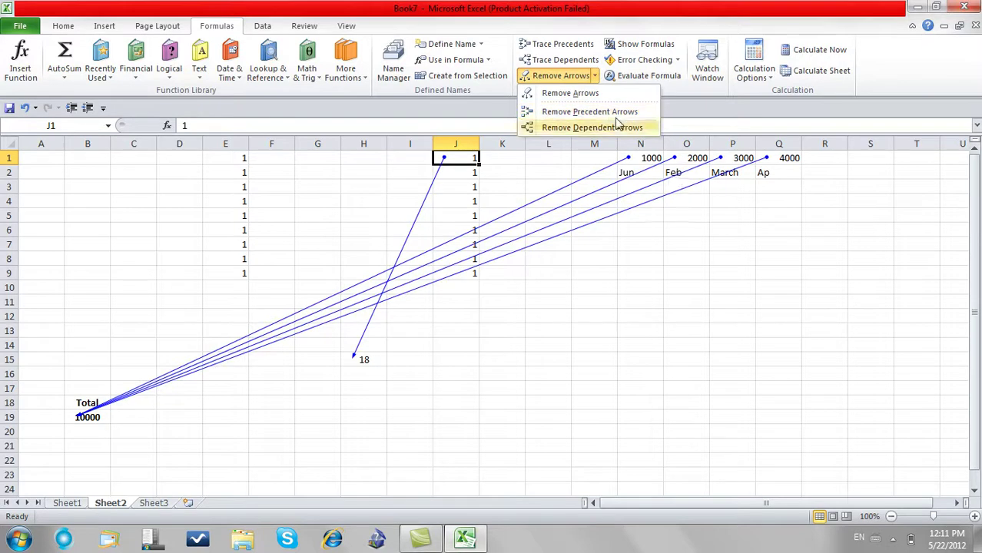
pyautogui.click(603, 112)
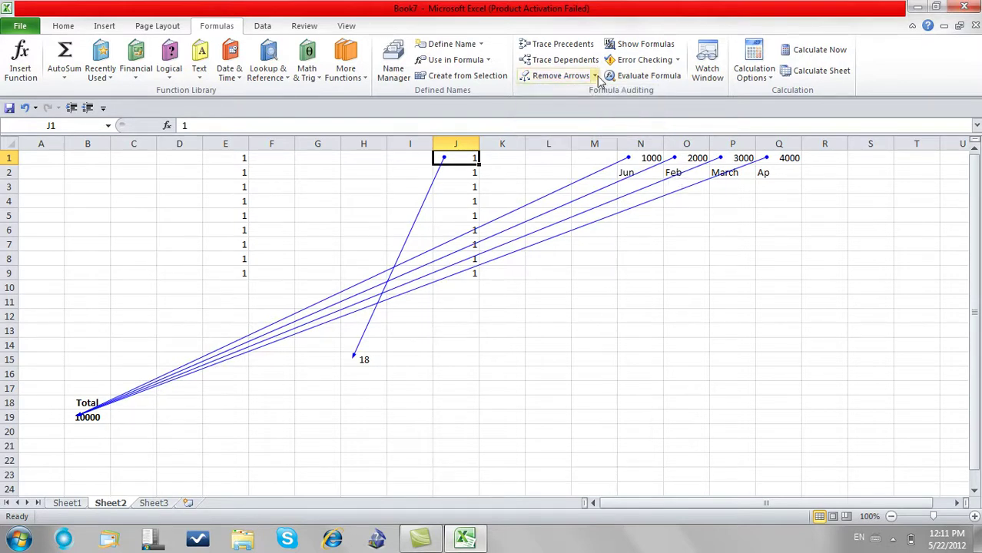
pyautogui.click(595, 75)
pyautogui.click(595, 112)
pyautogui.click(594, 76)
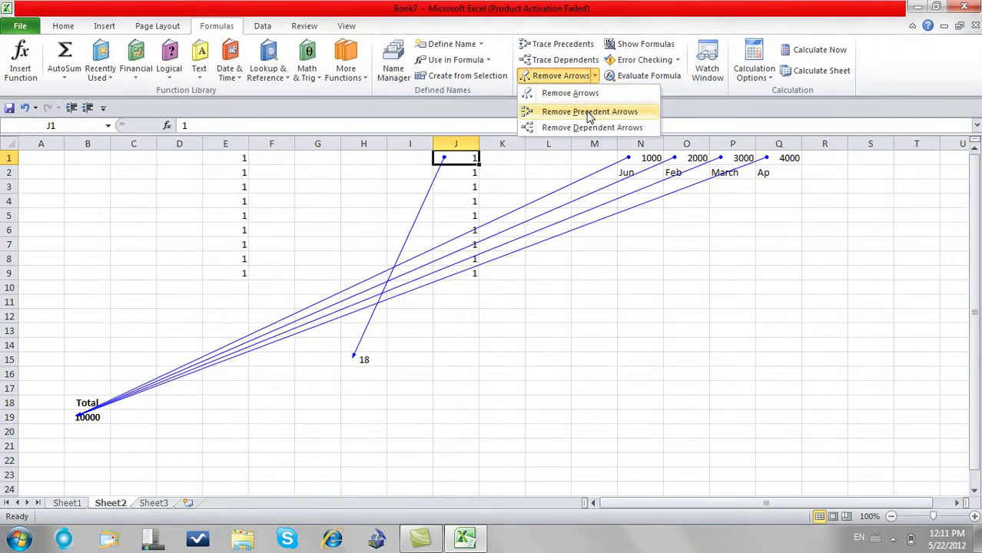
pyautogui.click(589, 113)
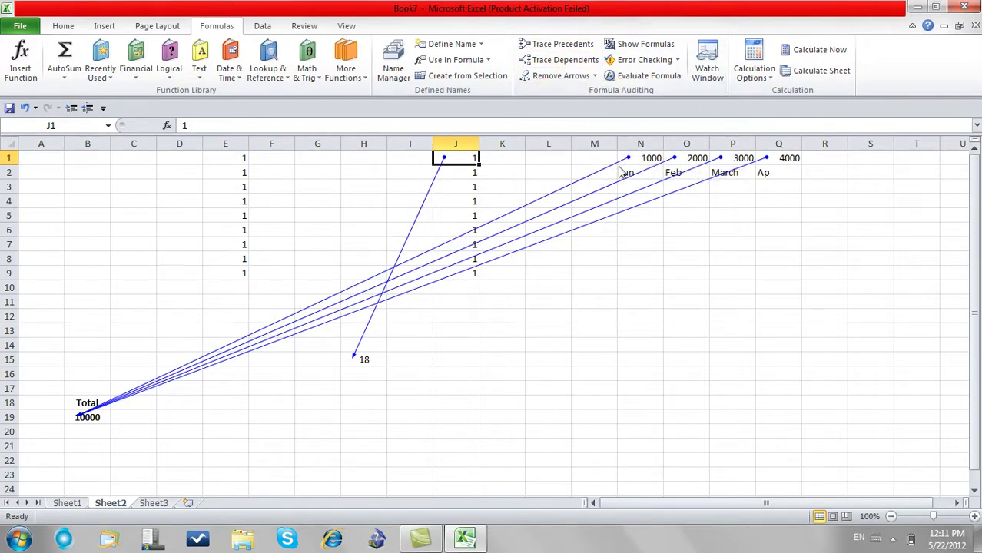
pyautogui.click(554, 76)
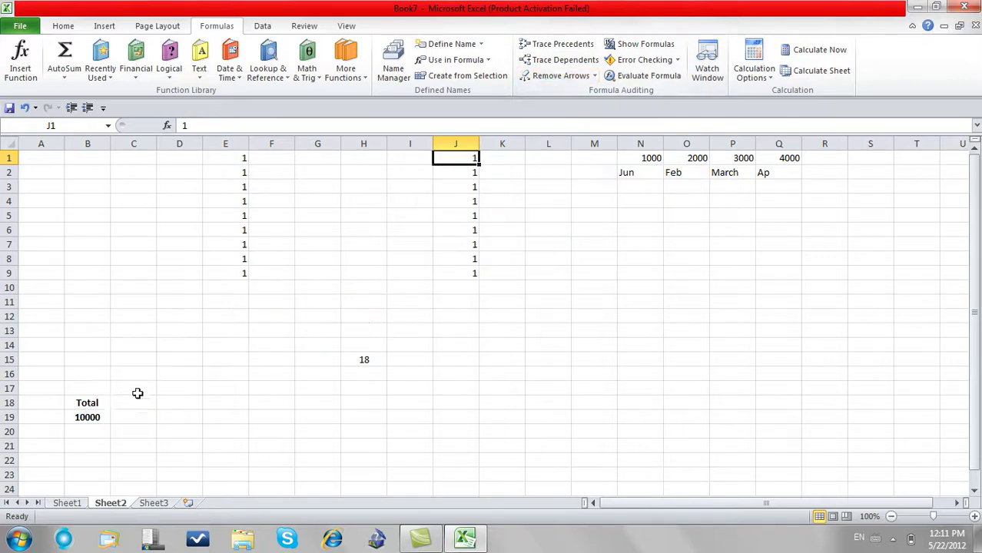
# - Trace B19's precedents, then remove only the precedent arrows
pyautogui.click(92, 415)
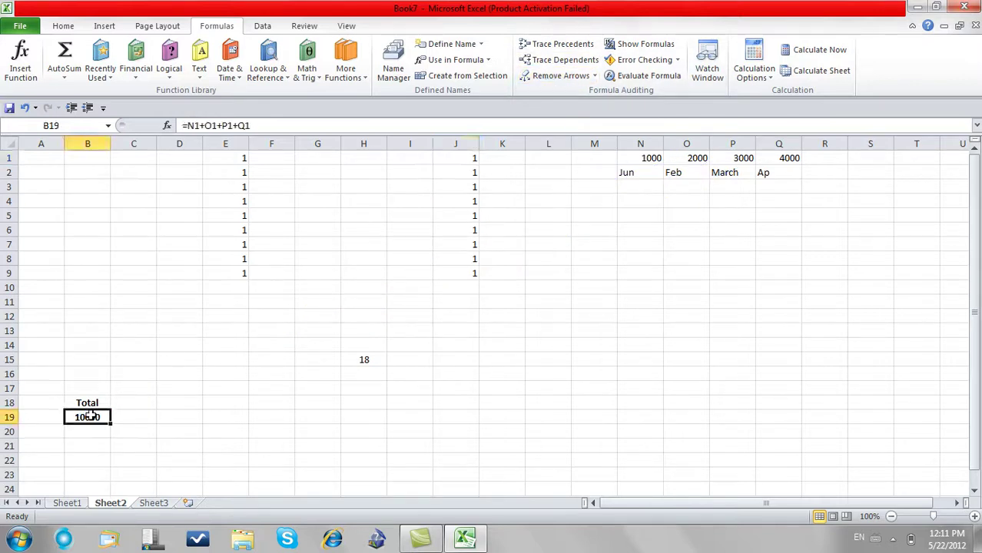
pyautogui.click(577, 49)
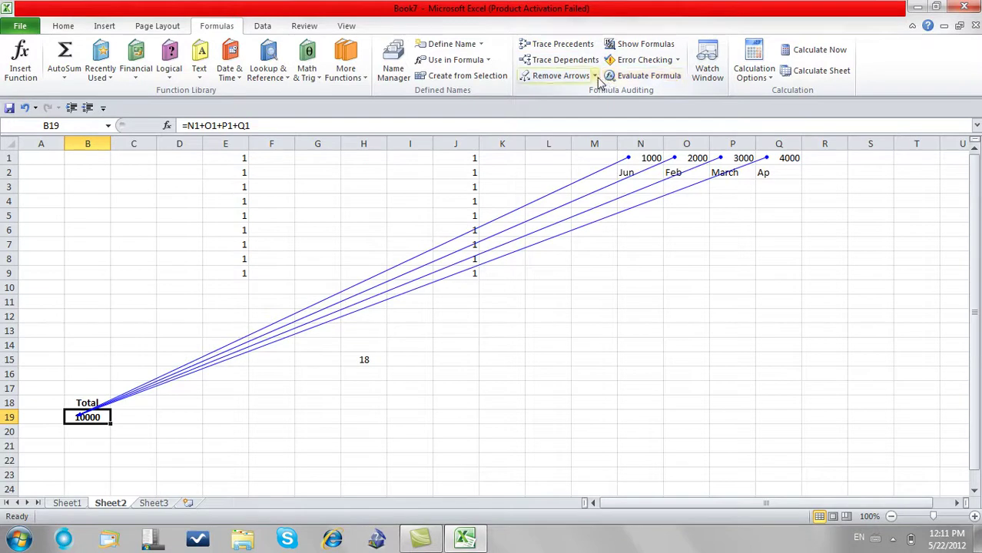
pyautogui.click(595, 76)
pyautogui.click(590, 111)
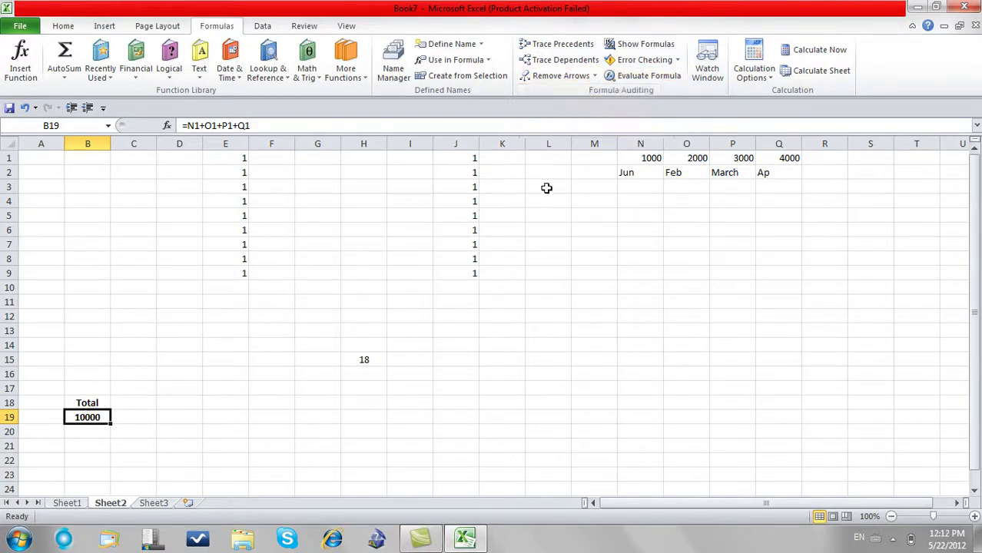
# - Trace J1's dependents, then remove only the dependent arrow
pyautogui.click(474, 160)
pyautogui.click(594, 76)
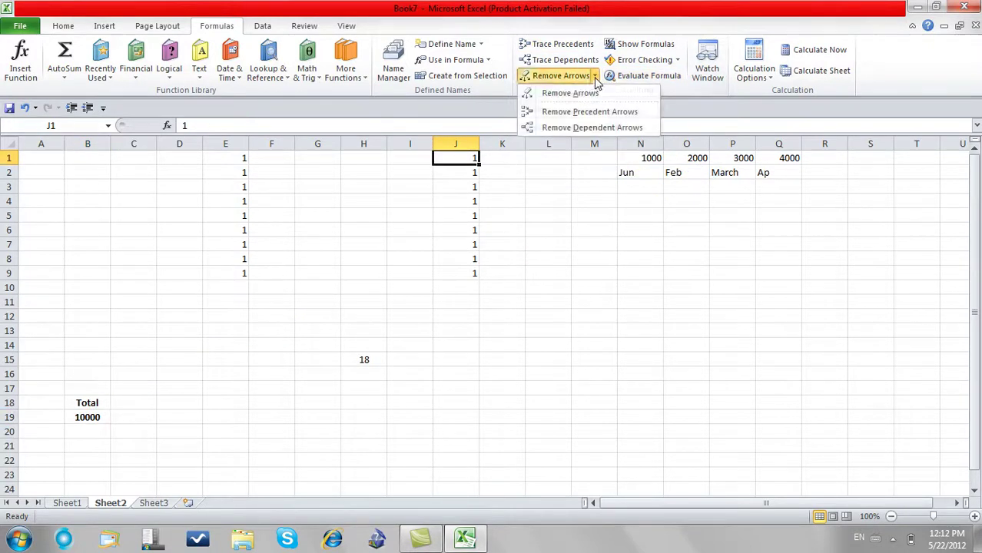
pyautogui.click(591, 62)
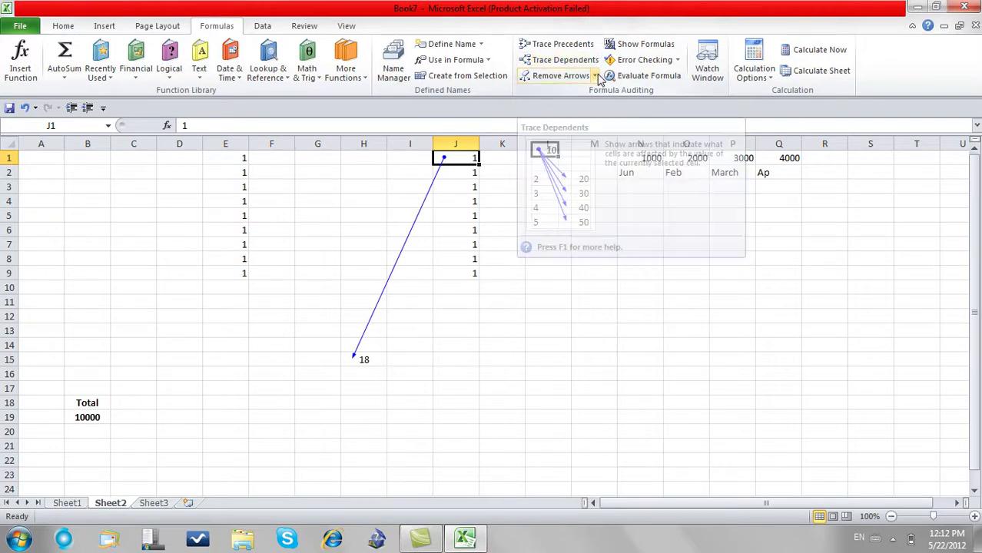
pyautogui.click(594, 76)
pyautogui.click(591, 129)
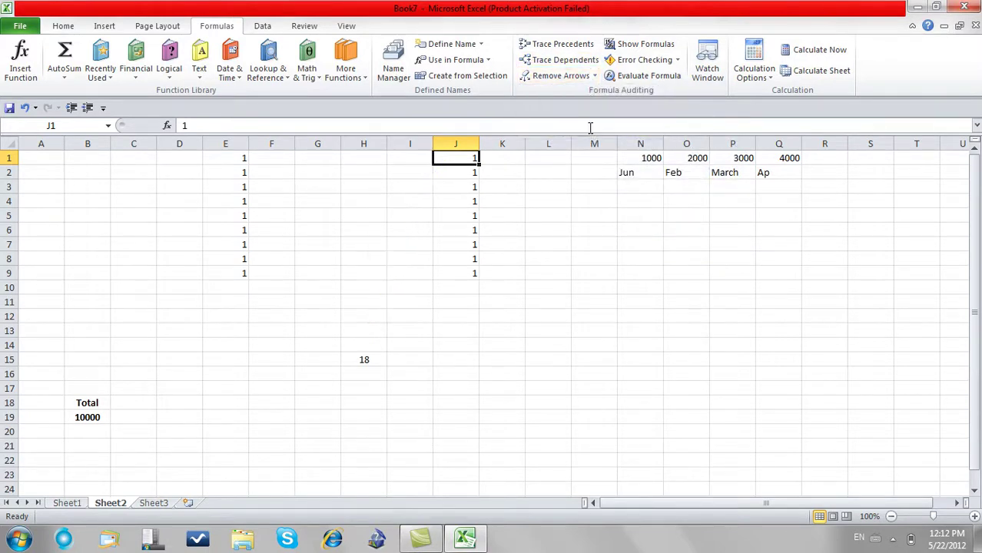
pyautogui.click(596, 76)
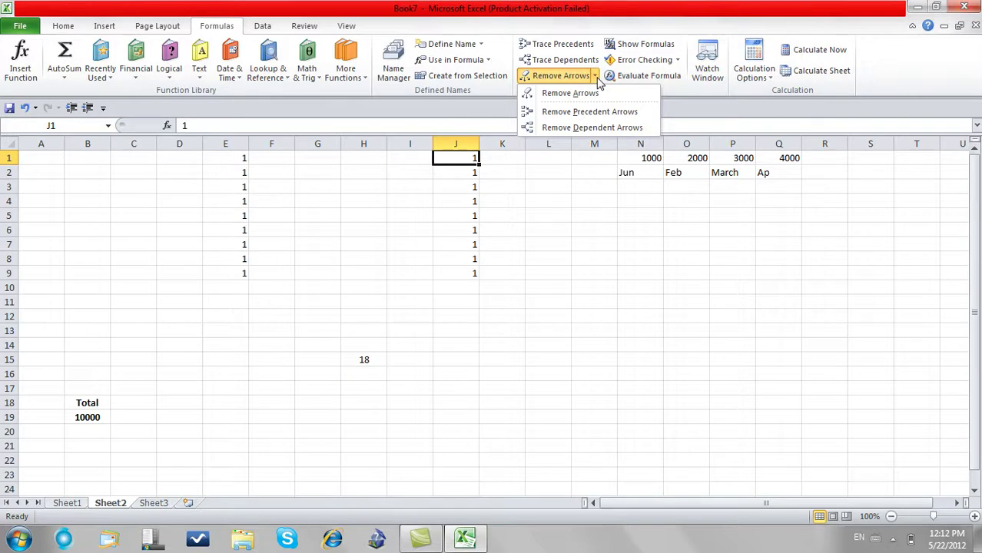
pyautogui.click(595, 77)
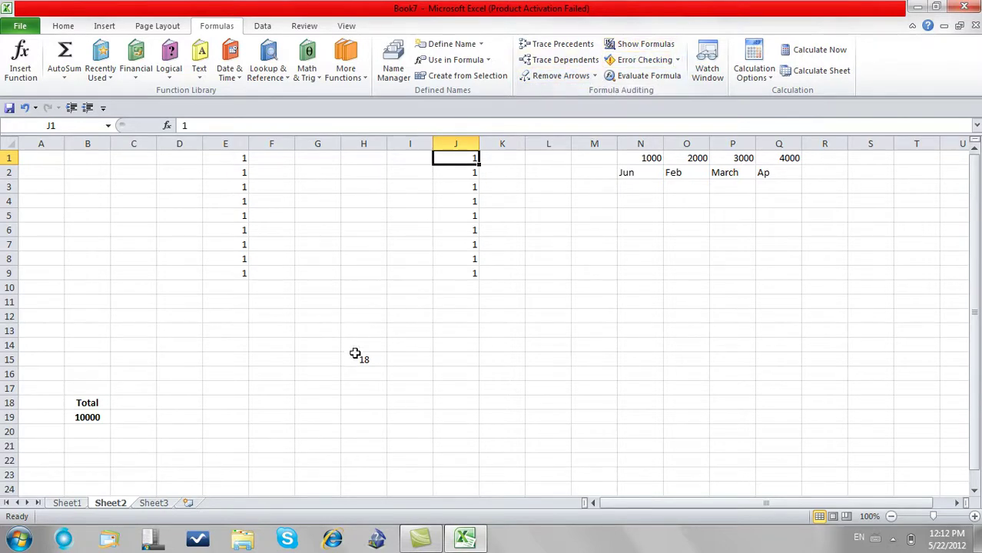
# - Delete column J's ones and H15's total, then select column E's remaining ones
pyautogui.moveTo(548, 388); pyautogui.dragTo(259, 154)
pyautogui.press('Delete')
pyautogui.moveTo(361, 331)
pyautogui.mouseDown()
pyautogui.moveTo(242, 180)
pyautogui.moveTo(242, 157)
pyautogui.mouseUp()
# - Clear column E's leftover ones and toggle Show Formulas on and off for B19
pyautogui.press('Delete')
pyautogui.click(88, 417)
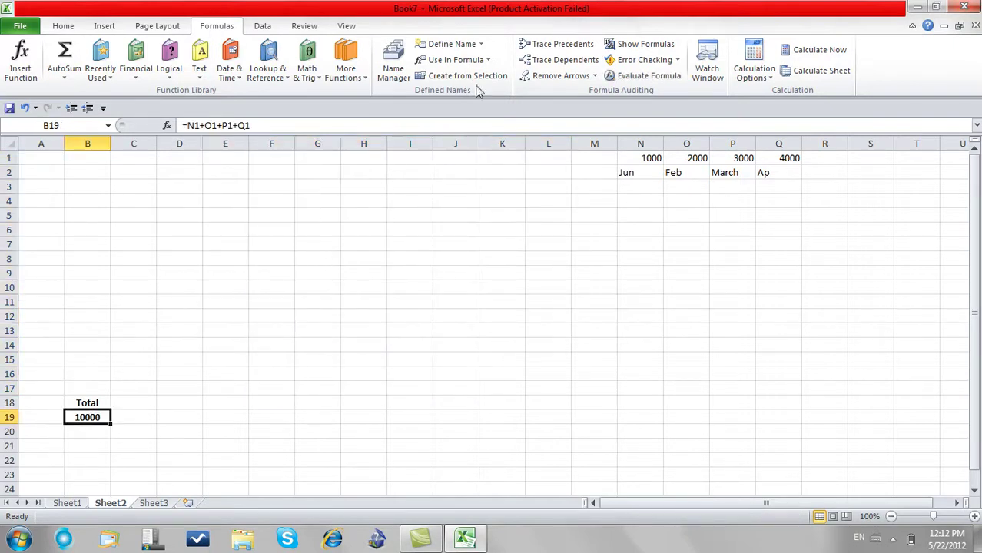
pyautogui.click(641, 44)
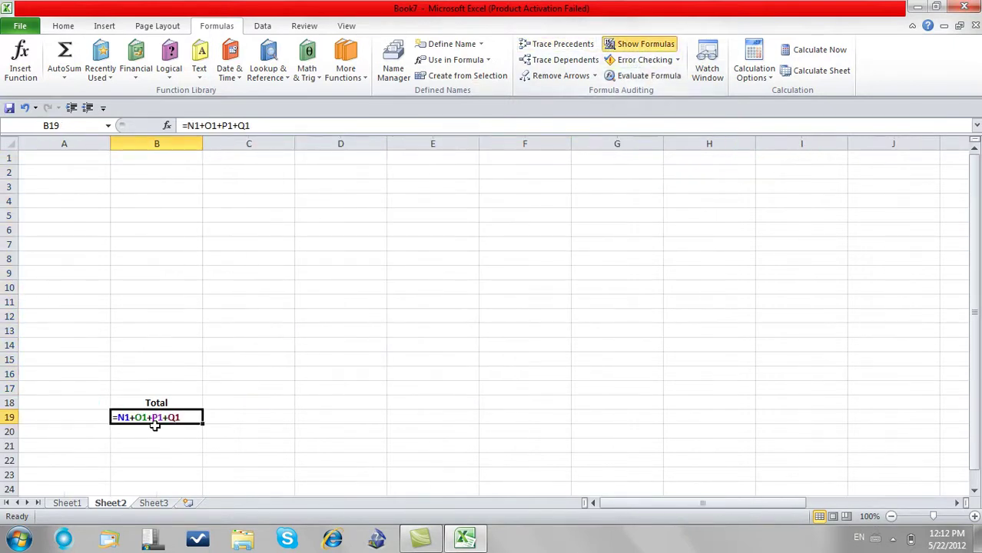
pyautogui.click(658, 48)
# - Enter 1000, 2000 and 3000 in I1:I3
pyautogui.click(391, 159)
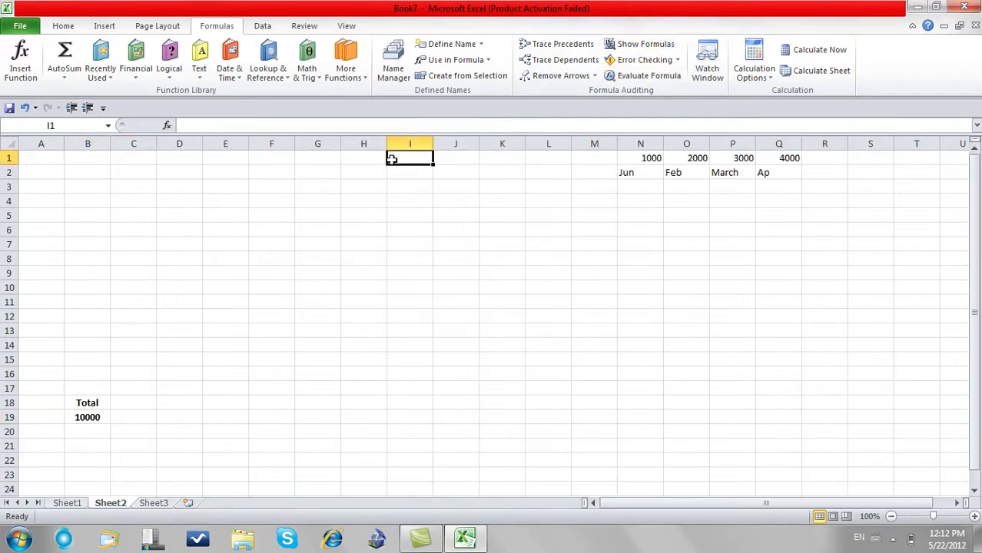
pyautogui.write('1000')
pyautogui.press('Return')
pyautogui.write('2000 3000')
pyautogui.press('Return')
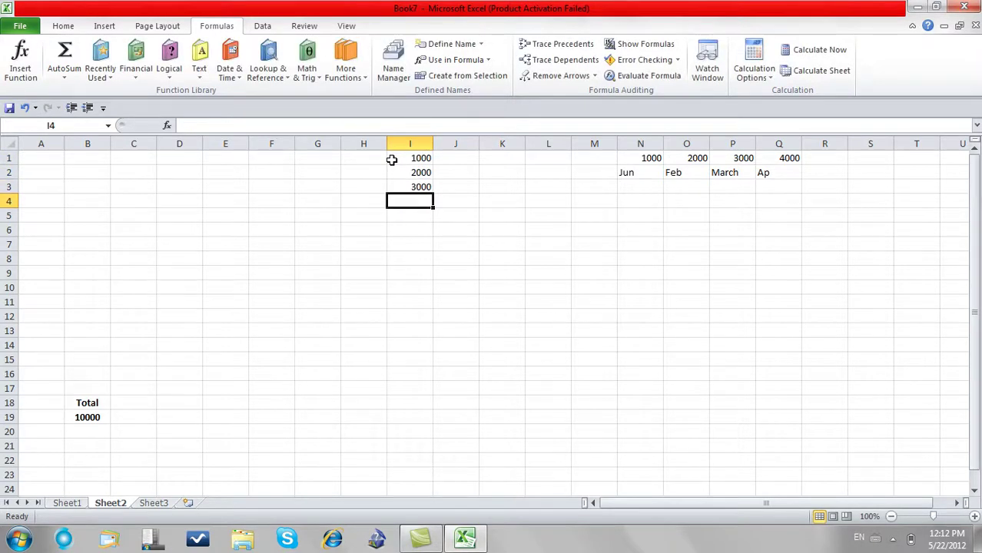
# - Add =SUM(I1:I3), =COUNT(I1:I3) and =MAX(I1:I3) in I4:I6, then select the results
pyautogui.hotkey('alt', '=')
pyautogui.press('Return')
pyautogui.write('=')
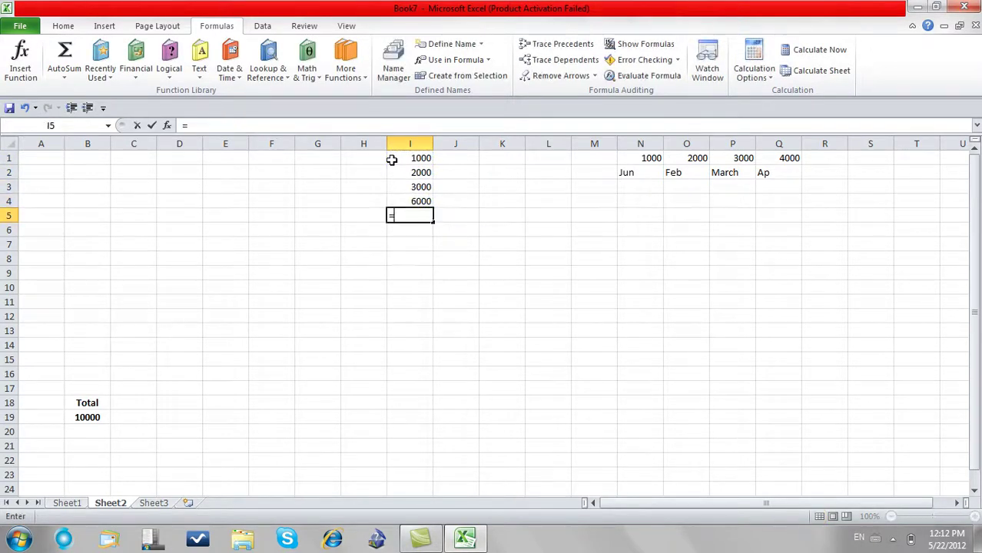
pyautogui.write('count(')
pyautogui.press('Up')
pyautogui.press('Up')
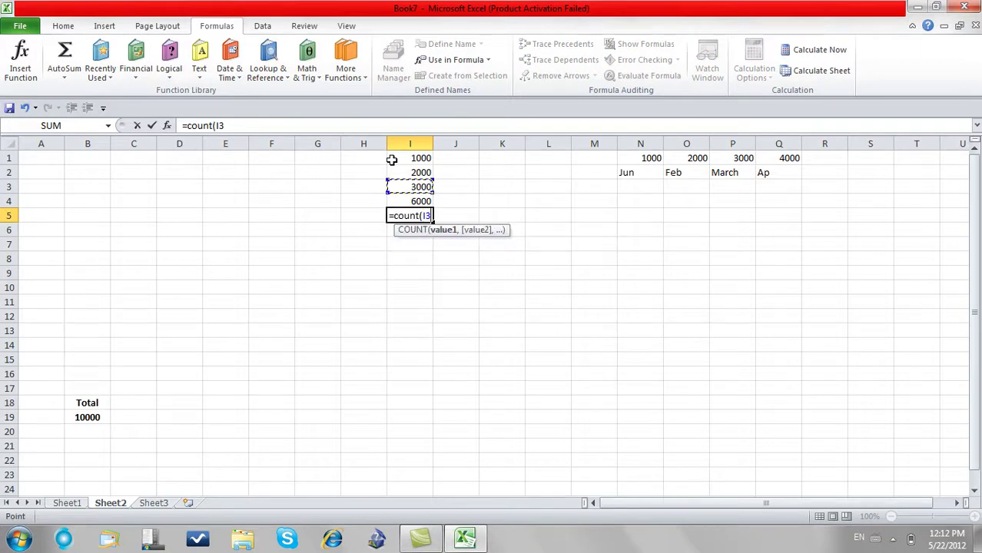
pyautogui.keyDown('shift'); pyautogui.click(391, 159); pyautogui.keyUp('shift')
pyautogui.press('Return')
pyautogui.press('Return')
pyautogui.press('Up')
pyautogui.write('=max(')
pyautogui.press('Up')
pyautogui.press('Up')
pyautogui.press('Up')
pyautogui.keyDown('shift'); pyautogui.click(392, 159); pyautogui.keyUp('shift')
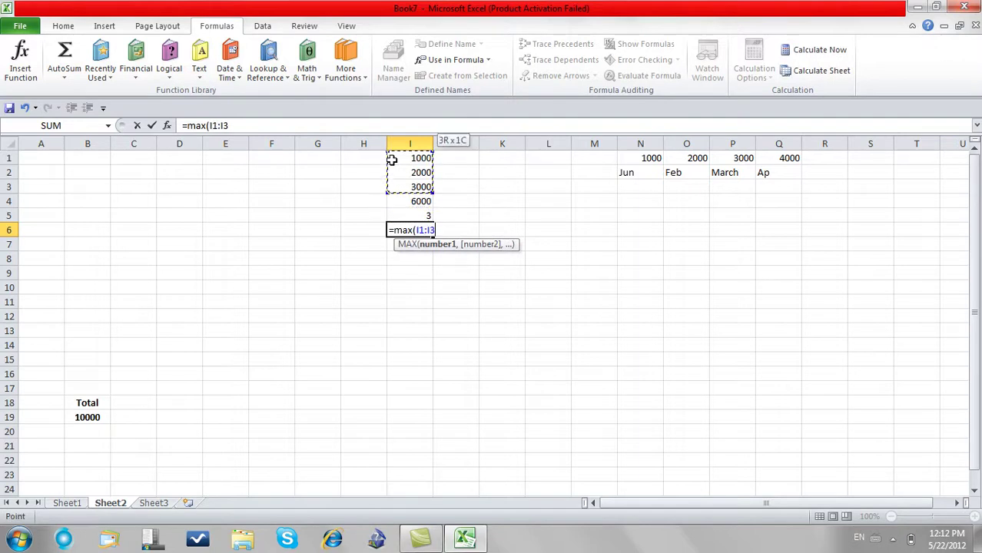
pyautogui.press('Return')
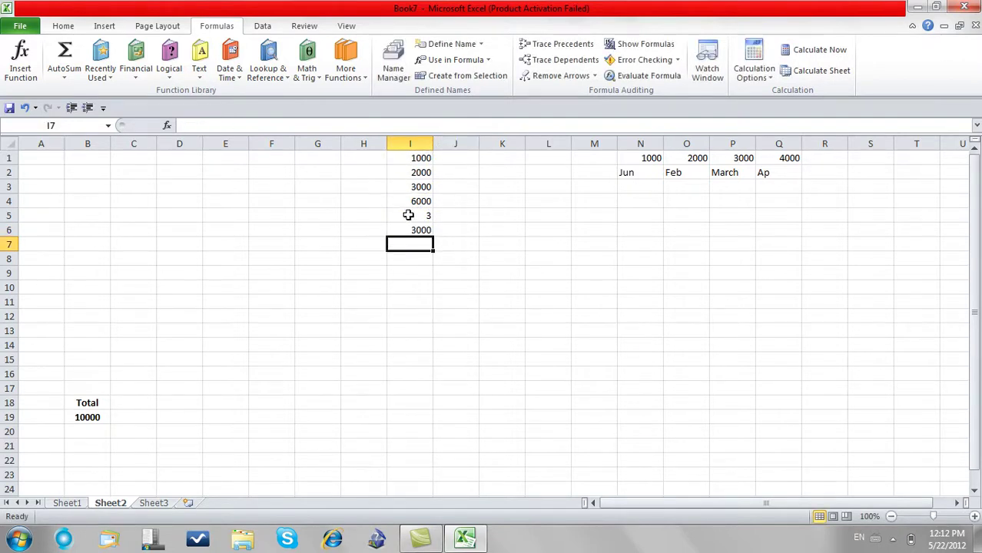
pyautogui.moveTo(415, 202); pyautogui.dragTo(416, 228)
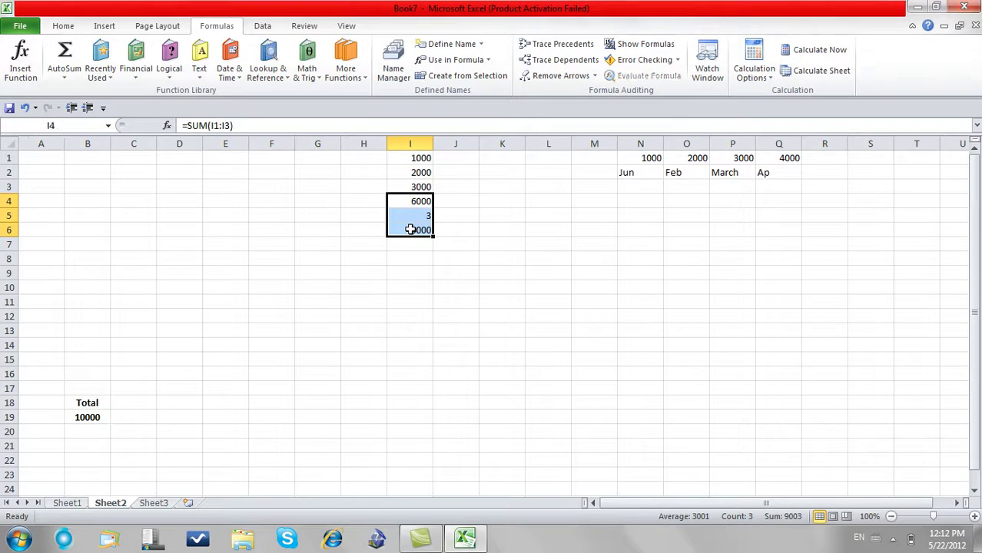
pyautogui.click(639, 43)
pyautogui.click(788, 201)
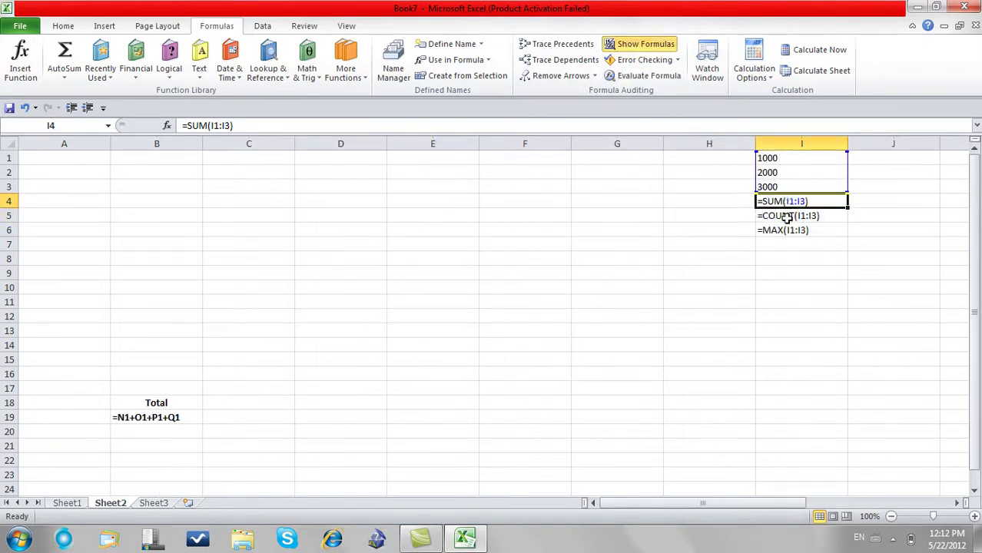
pyautogui.click(784, 218)
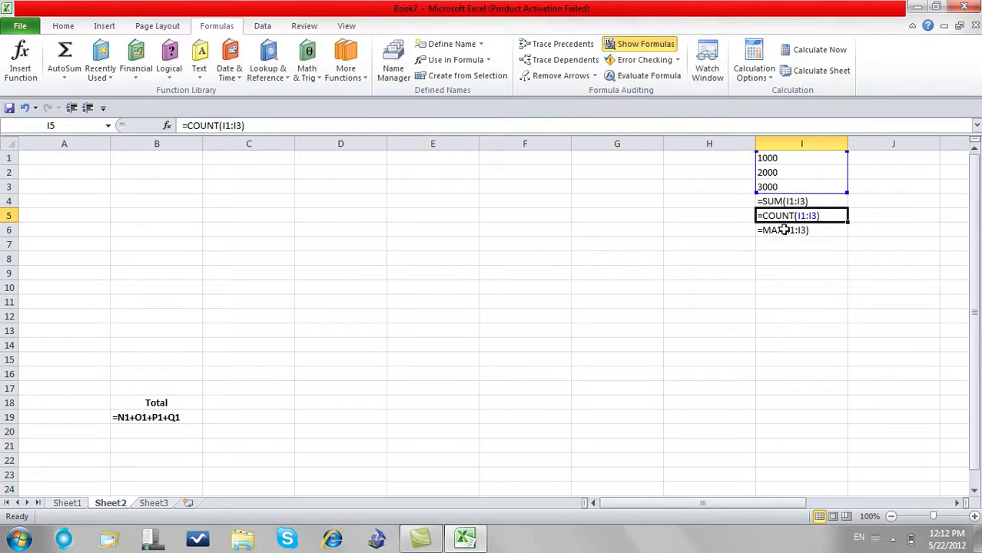
pyautogui.click(646, 44)
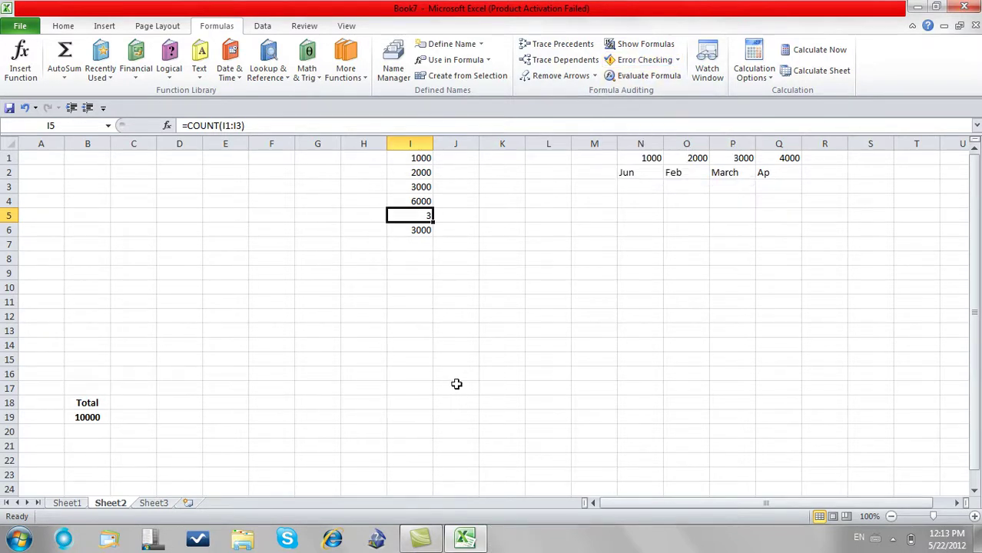
# - Clear all remaining contents of the sheet and return to cell A1
pyautogui.hotkey('ctrl', 'a')
pyautogui.press('Delete')
pyautogui.hotkey('ctrl', 'a')
pyautogui.press('Delete')
pyautogui.press('Left')
pyautogui.press('Left')
pyautogui.press('Up')
pyautogui.press('Up')
pyautogui.press('Up')
pyautogui.press('Home')
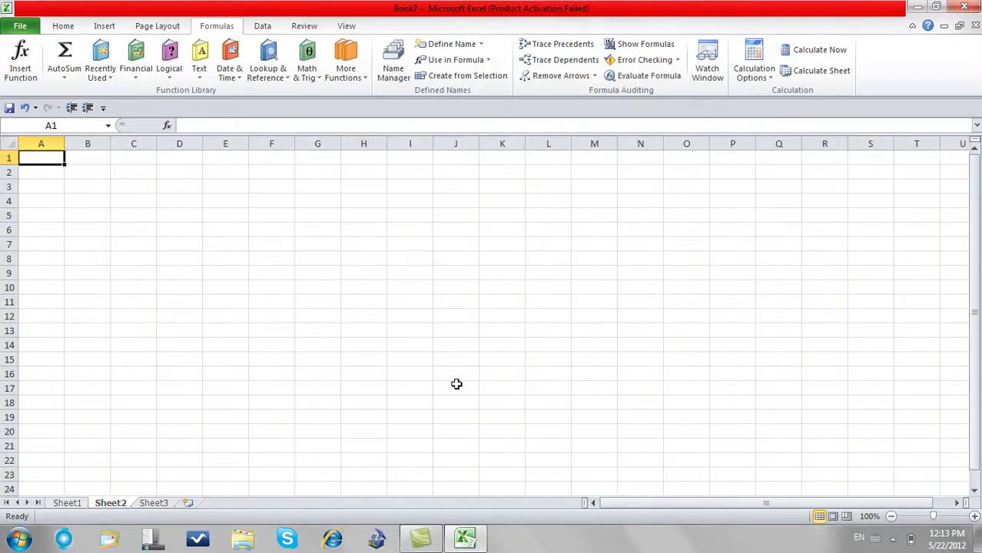
# - Enter 1 in A1, the letter a in A2, and =A2+A1 in A4, producing #VALUE!
pyautogui.write('1')
pyautogui.press('Return')
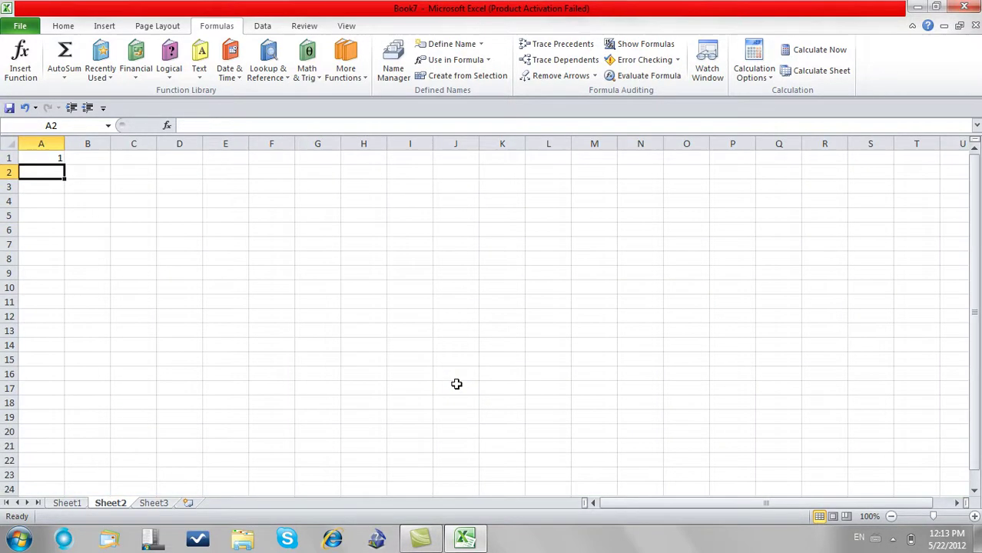
pyautogui.write('a')
pyautogui.press('Return')
pyautogui.press('Down')
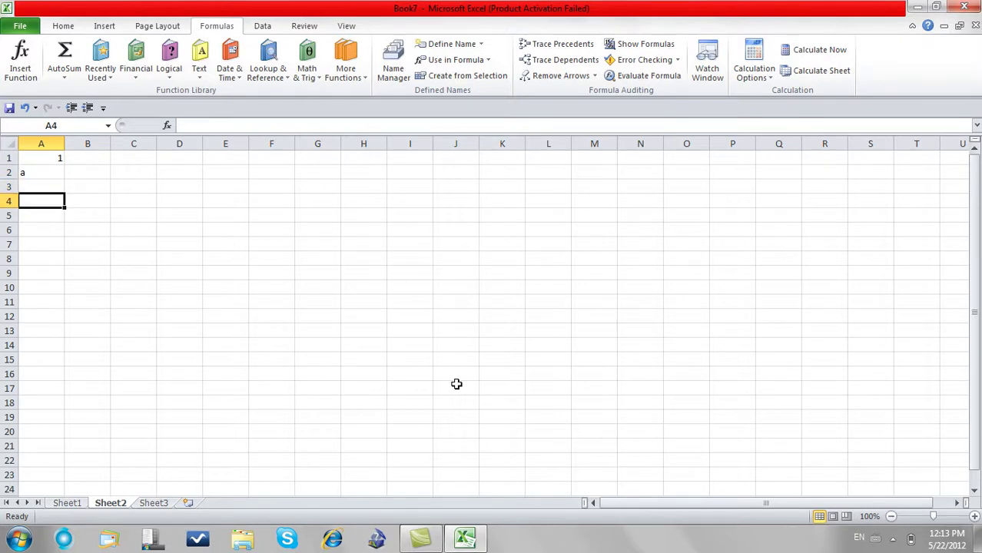
pyautogui.write('=')
pyautogui.press('Up')
pyautogui.press('Up')
pyautogui.write('+')
pyautogui.press('Up')
pyautogui.press('Up')
pyautogui.press('Up')
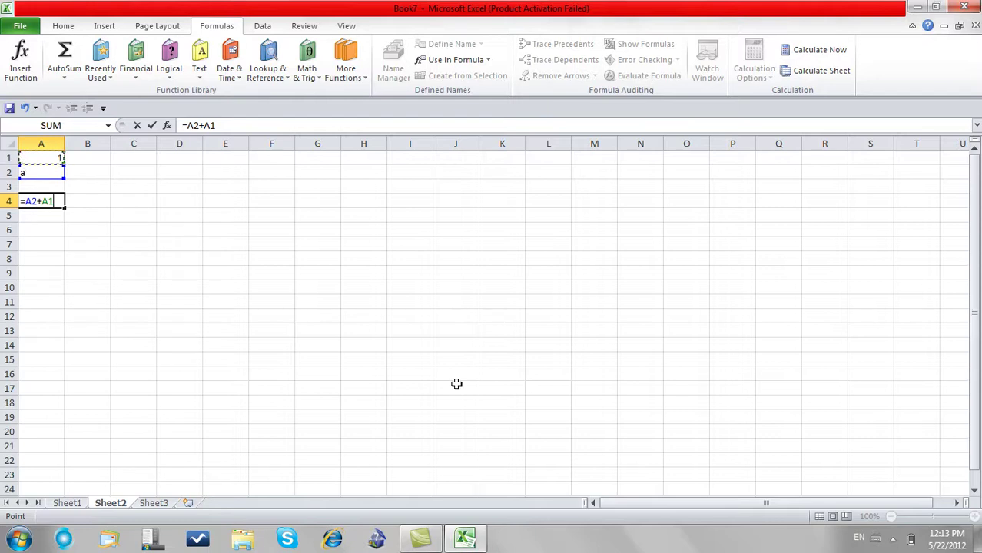
pyautogui.press('Return')
pyautogui.press('Up')
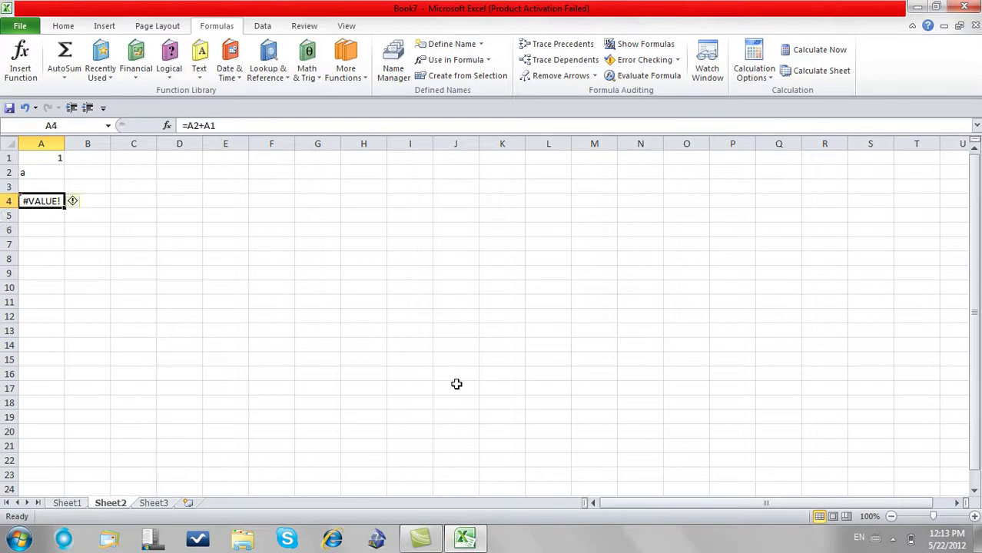
# - Run Error Checking on A4's error, view its Help and calculation steps, then close everything
pyautogui.click(806, 310)
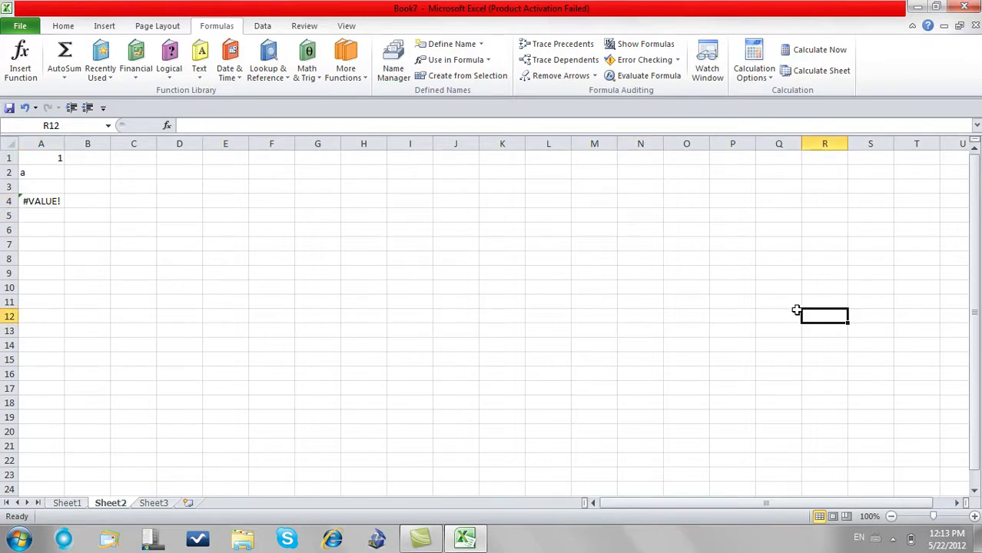
pyautogui.click(639, 60)
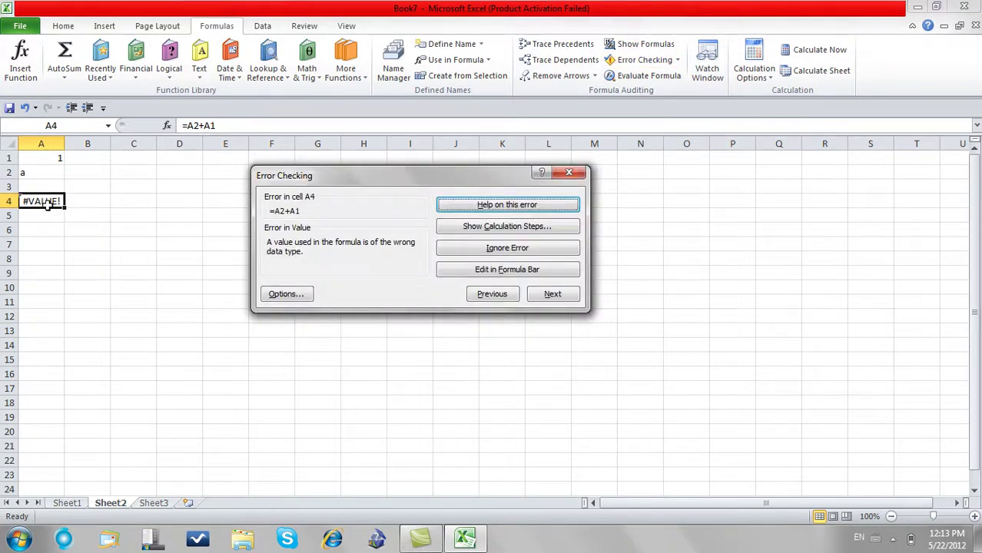
pyautogui.click(489, 209)
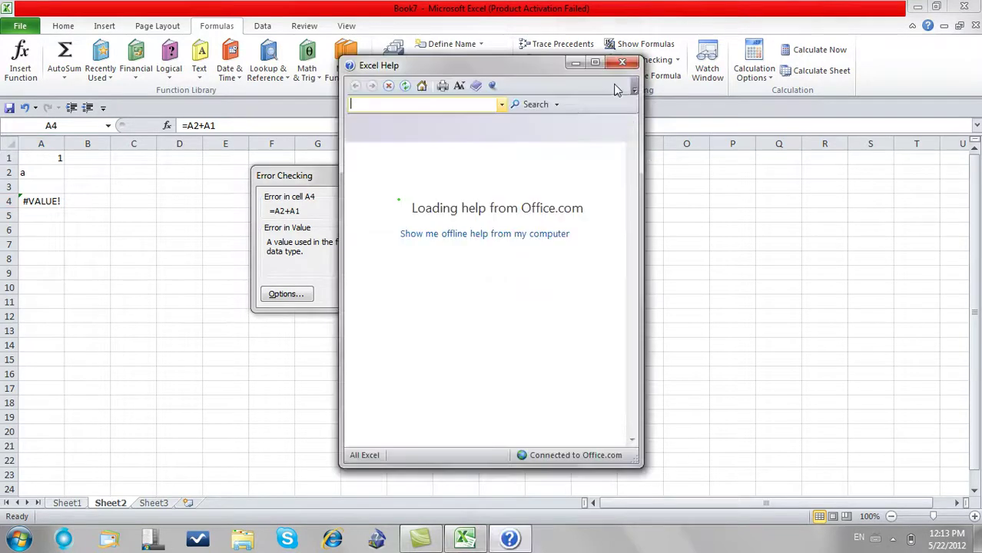
pyautogui.click(629, 61)
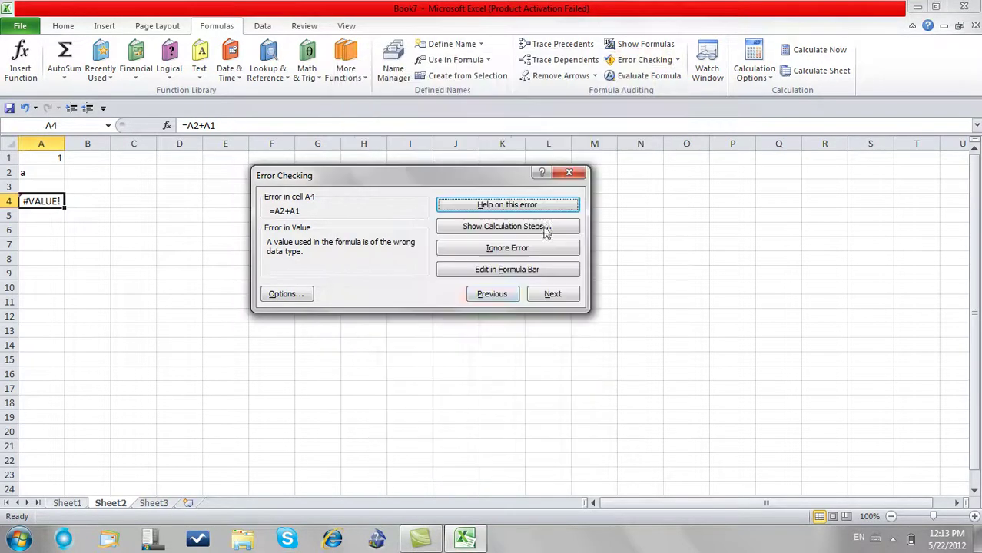
pyautogui.click(475, 229)
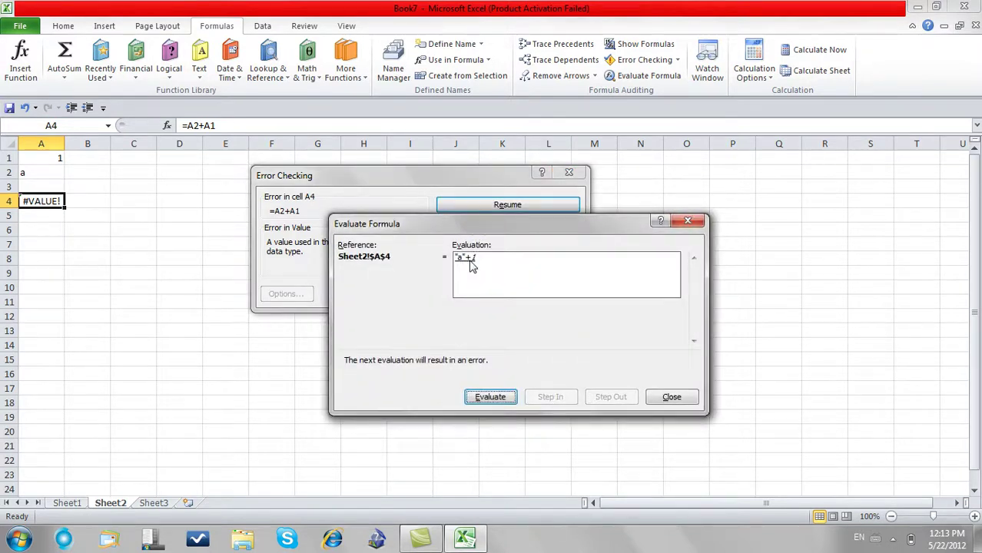
pyautogui.click(669, 397)
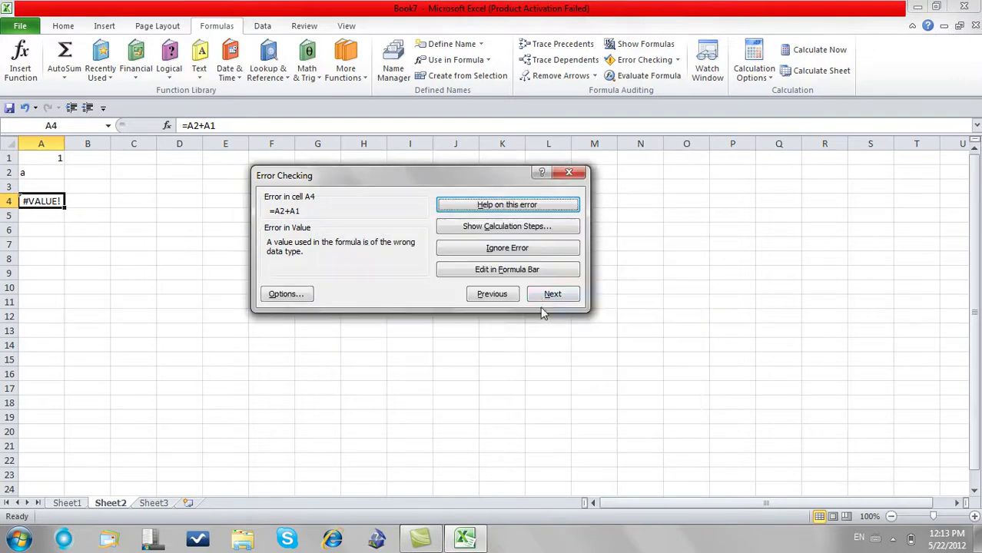
pyautogui.click(568, 174)
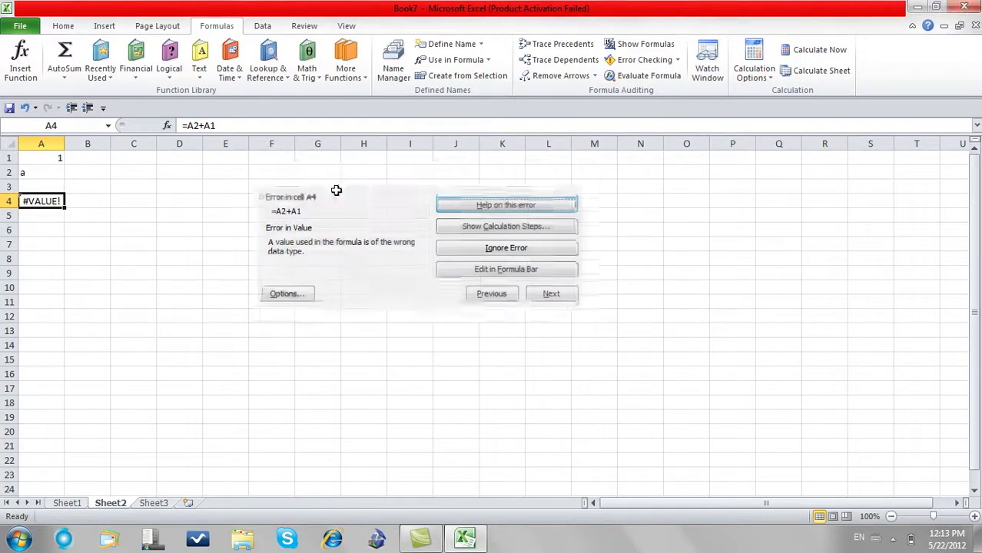
# - Clear the sheet and enter 100 in A1 and 2000 in A3
pyautogui.hotkey('ctrl', 'a')
pyautogui.press('Delete')
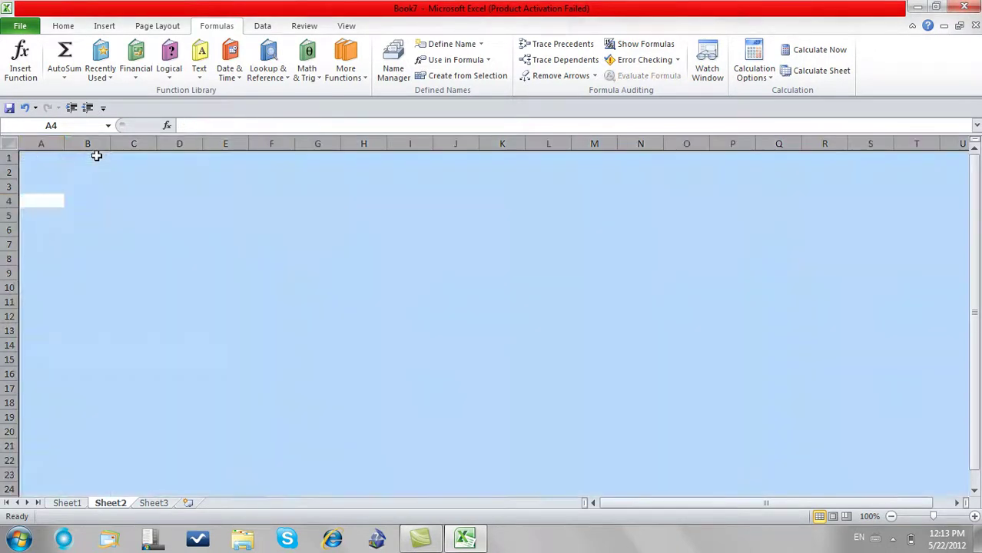
pyautogui.hotkey('ctrl', 'Home')
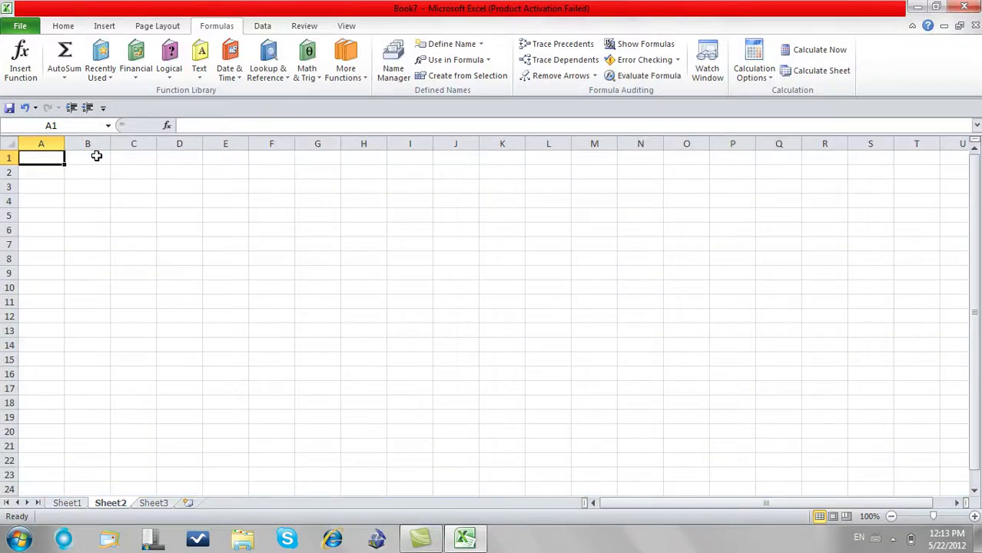
pyautogui.write('100')
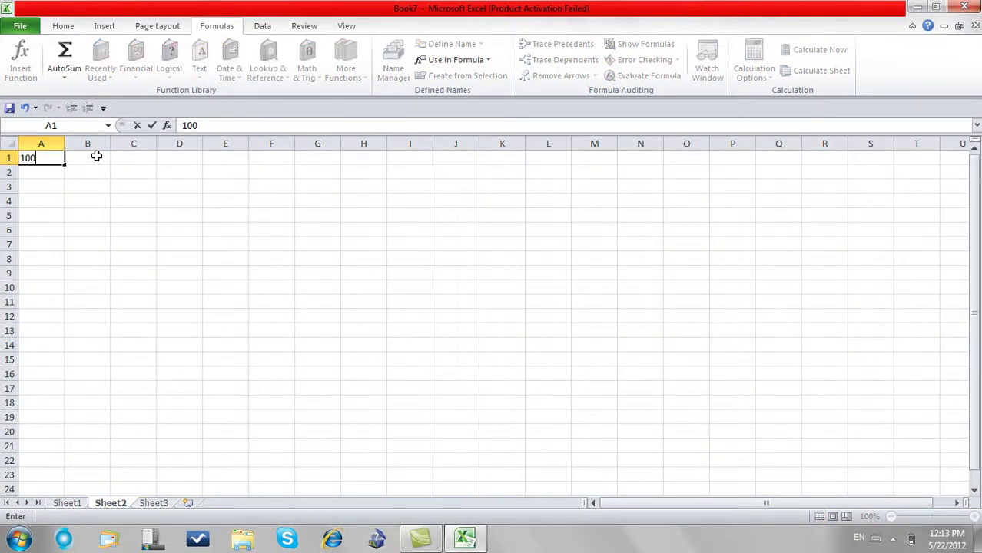
pyautogui.press('Return')
pyautogui.press('Return')
pyautogui.write('2000')
# - Enter the text a in A6 and b in A8
pyautogui.press('Return')
pyautogui.press('Up')
pyautogui.press('Down')
pyautogui.press('Down')
pyautogui.press('Down')
pyautogui.write('a')
pyautogui.press('Return')
pyautogui.press('Down')
pyautogui.write('b')
pyautogui.press('Return')
# - Try an =A8 formula in A11 and a 9 in A6, then undo those changes
pyautogui.press('Down')
pyautogui.press('Down')
pyautogui.write('=')
pyautogui.click(42, 258)
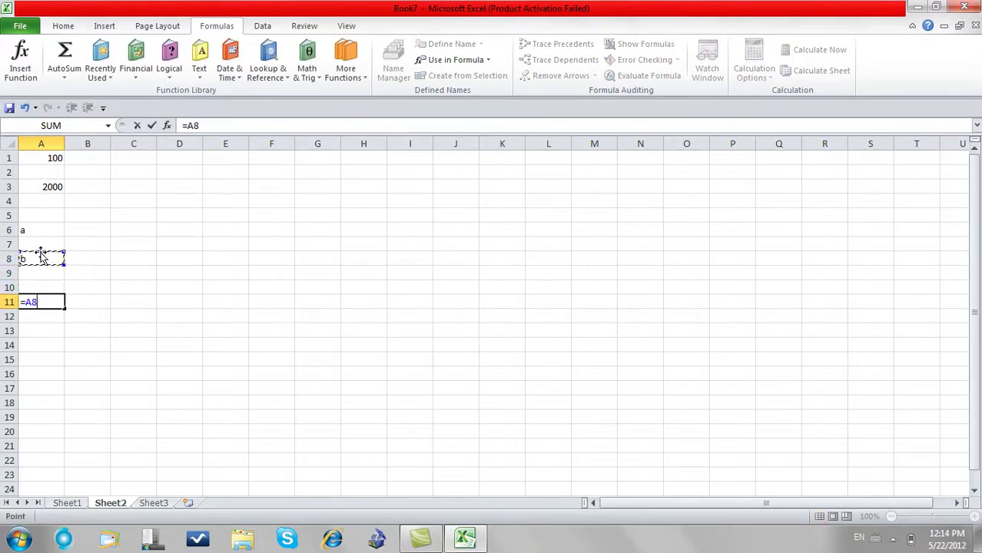
pyautogui.press('Return')
pyautogui.click(26, 230)
pyautogui.write('9')
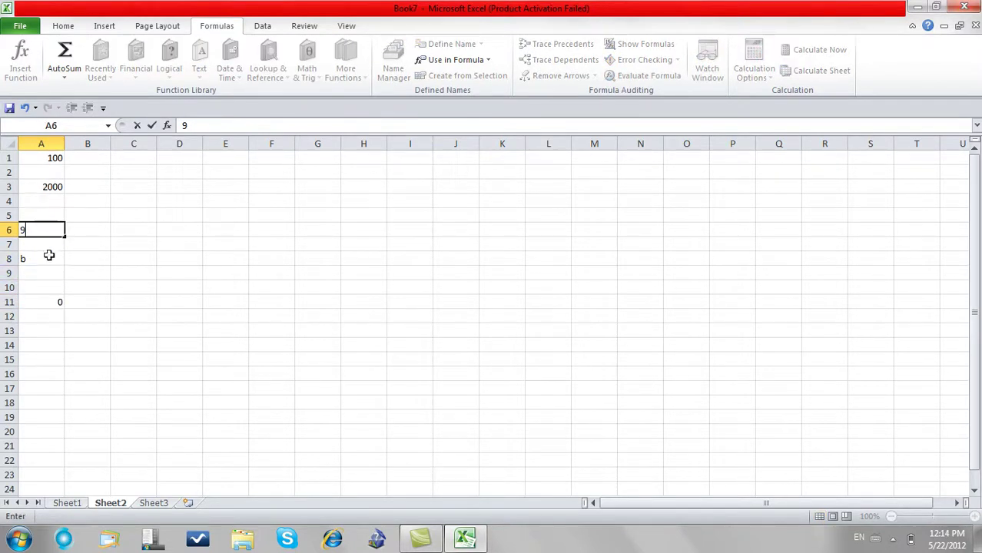
pyautogui.click(47, 301)
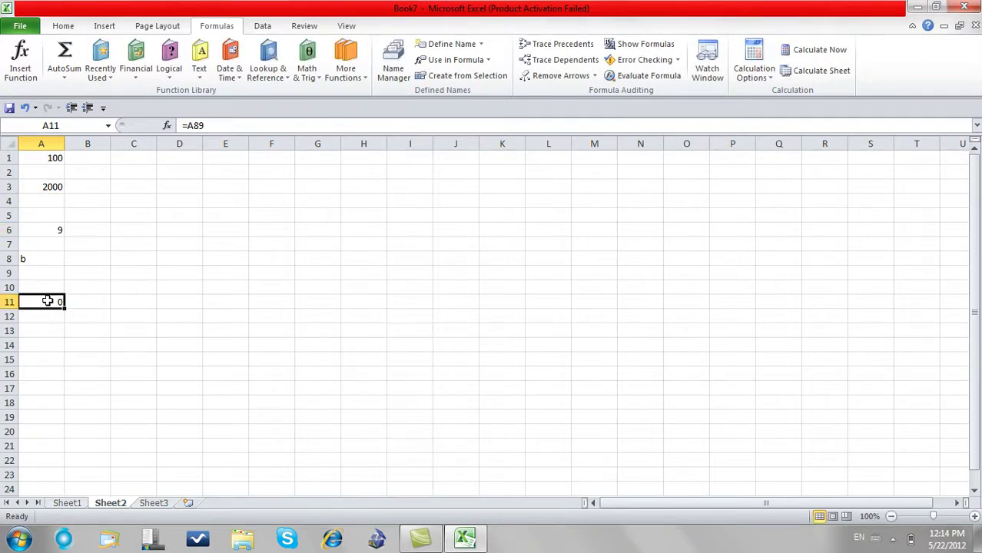
pyautogui.write('zz')
pyautogui.press('Escape')
pyautogui.hotkey('ctrl', 'z')
pyautogui.hotkey('ctrl', 'z')
# - Build =A8+A6+A3+A1 in A11 by clicking A8, A6, A3 and A1
pyautogui.write('=')
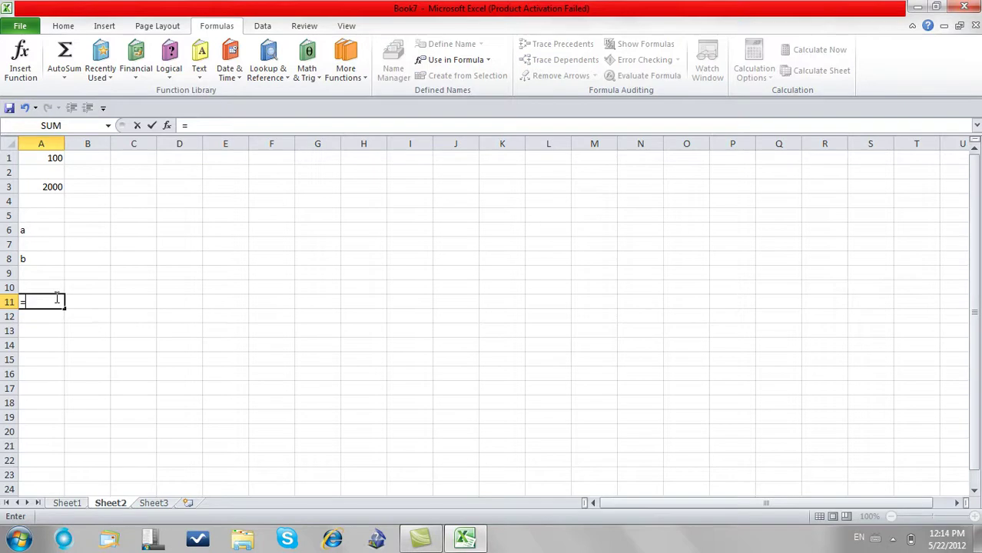
pyautogui.click(46, 257)
pyautogui.write('+')
pyautogui.click(38, 229)
pyautogui.write('+')
pyautogui.click(54, 189)
pyautogui.write('+')
pyautogui.click(54, 158)
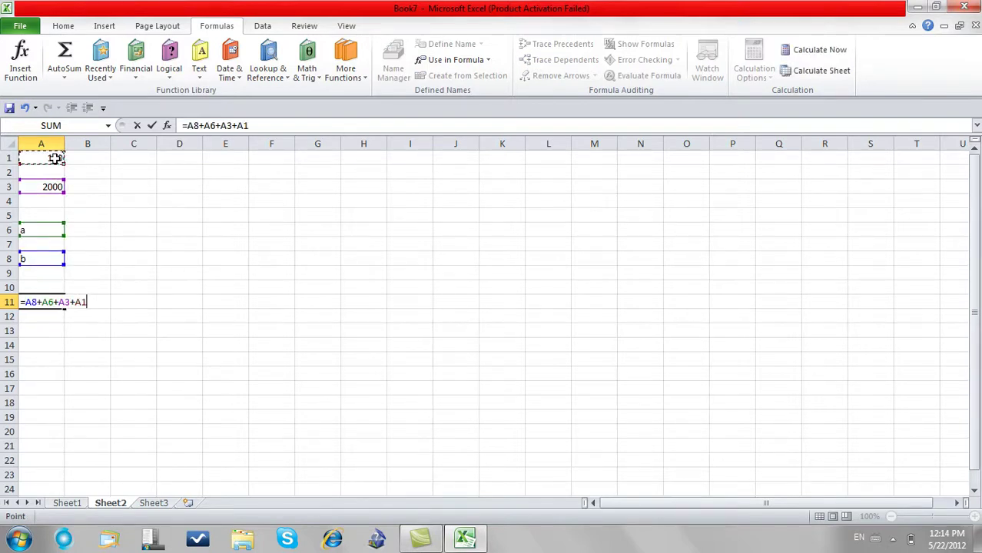
pyautogui.press('Return')
# - Evaluate A11's =A8+A6+A3+A1 step by step through Error Checking, then edit it in the formula bar
pyautogui.click(649, 214)
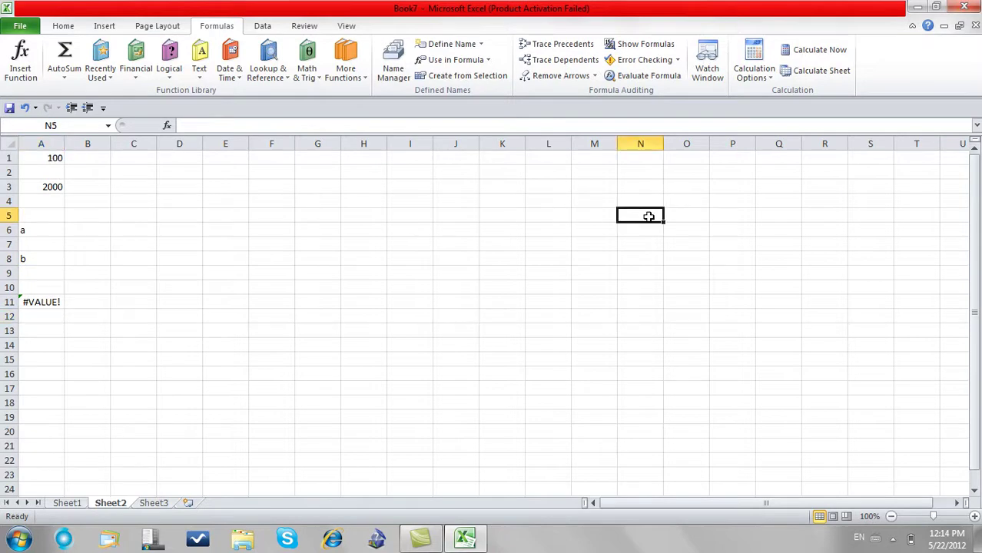
pyautogui.click(634, 59)
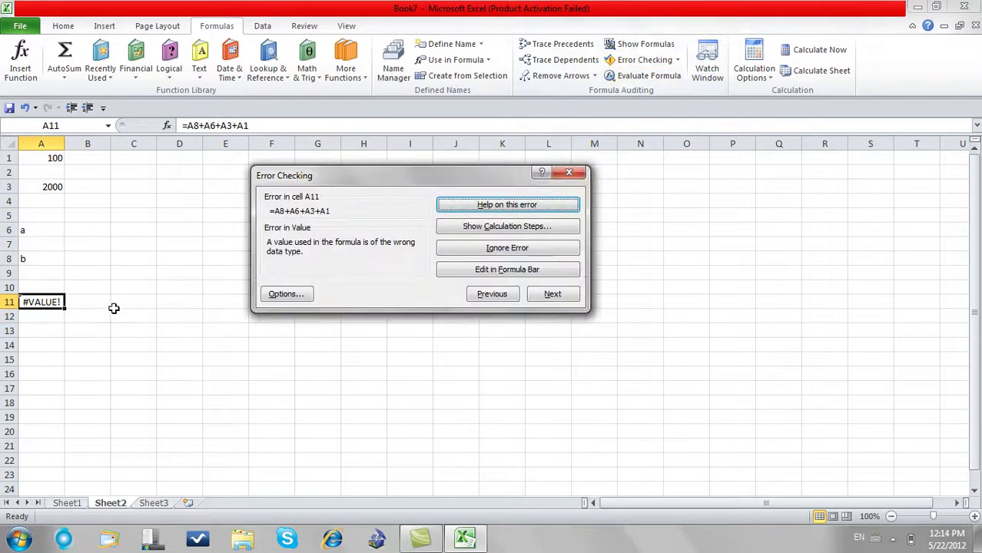
pyautogui.click(467, 228)
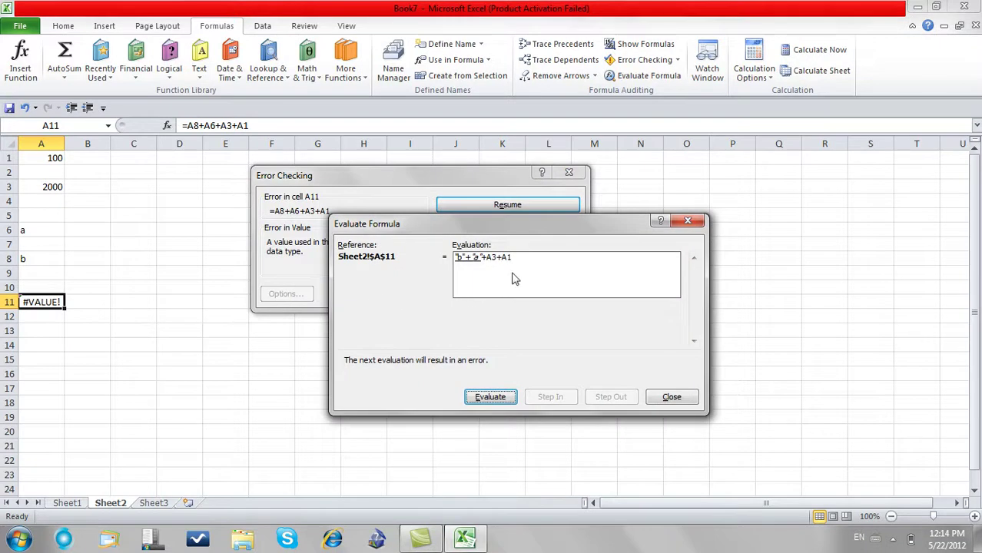
pyautogui.click(494, 397)
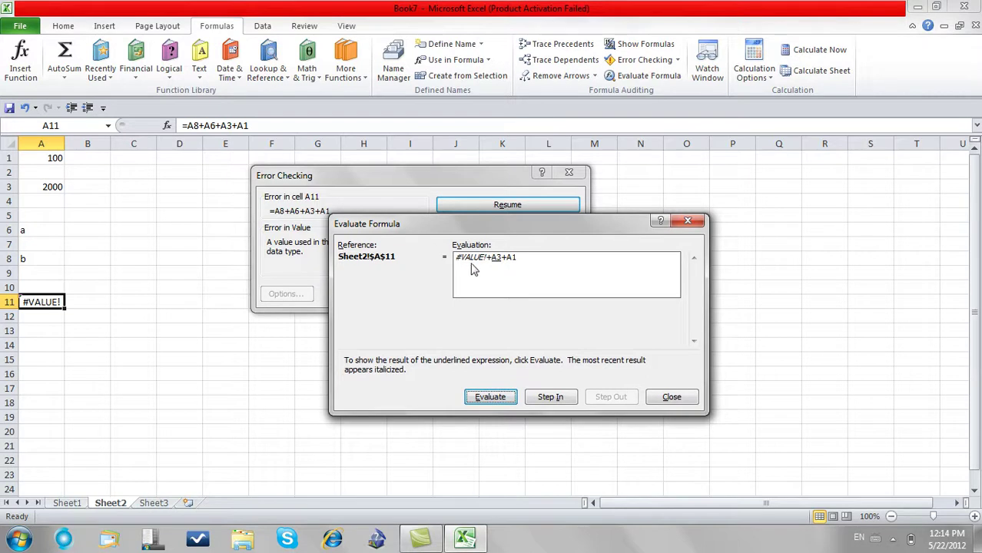
pyautogui.click(553, 396)
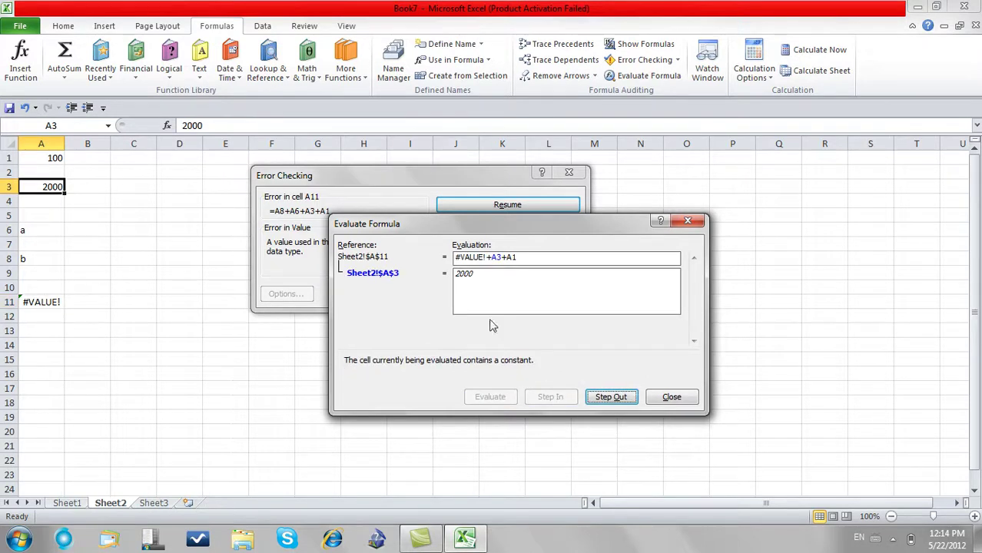
pyautogui.click(611, 396)
pyautogui.click(492, 397)
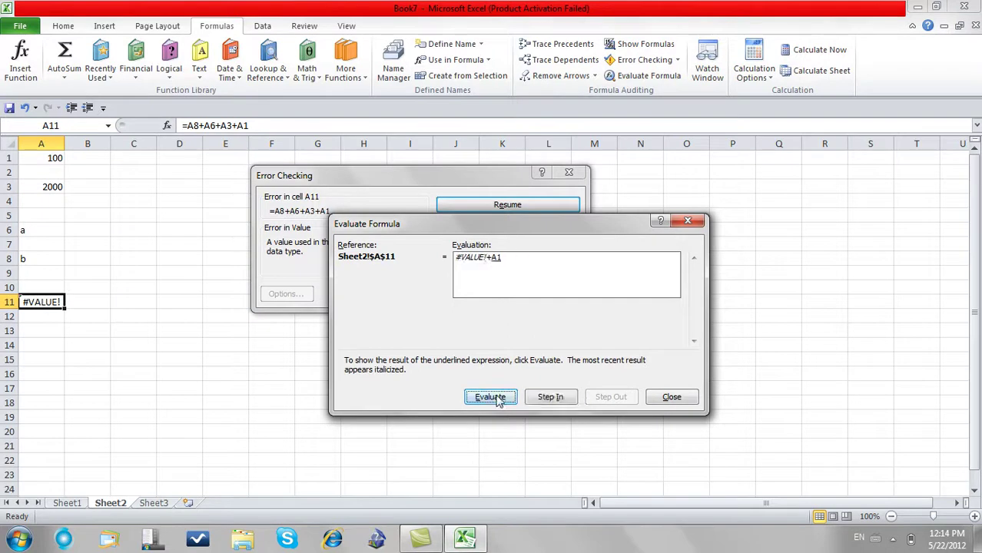
pyautogui.click(550, 396)
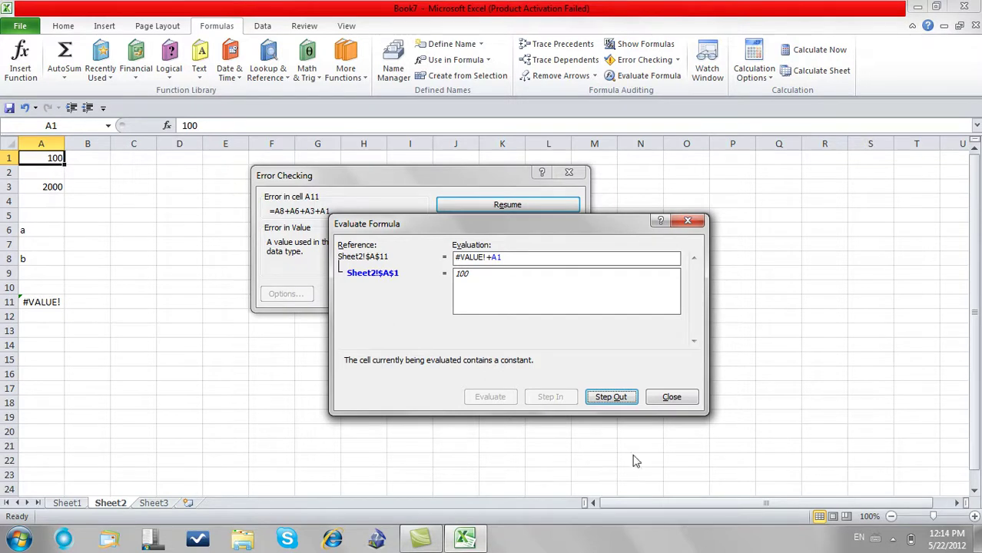
pyautogui.click(670, 398)
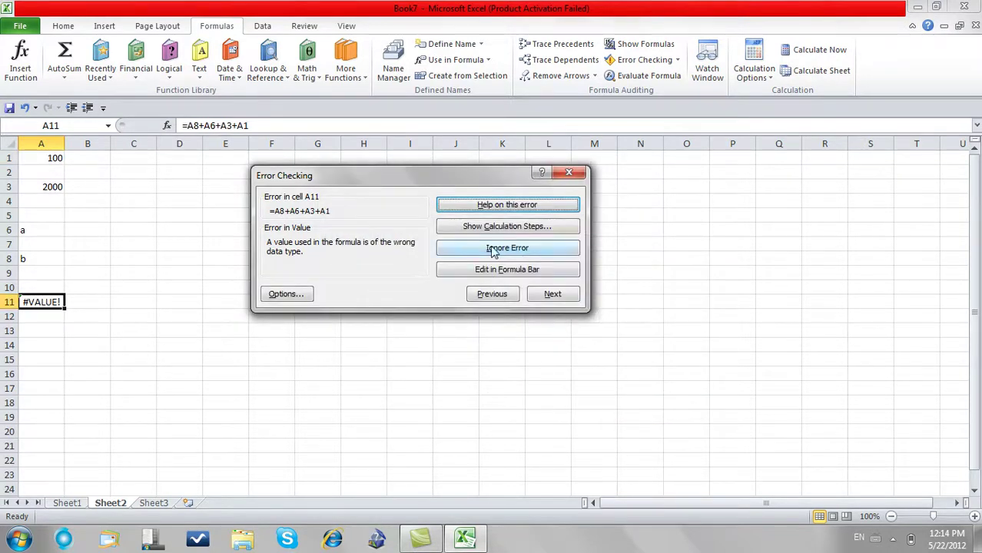
pyautogui.click(503, 270)
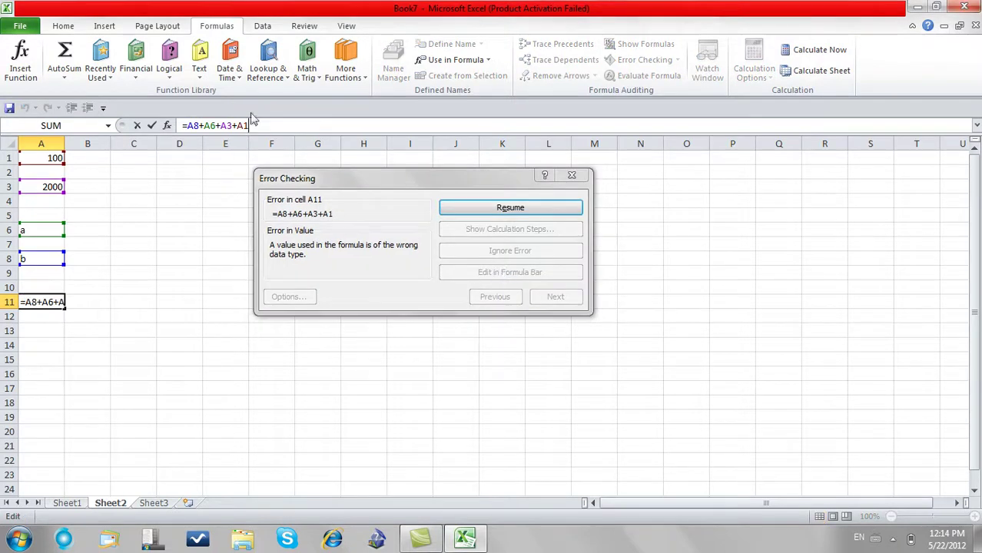
# - Remove =A8+A6 from A11's formula so it shows 2100, and finish error checking
pyautogui.moveTo(217, 125); pyautogui.dragTo(138, 126)
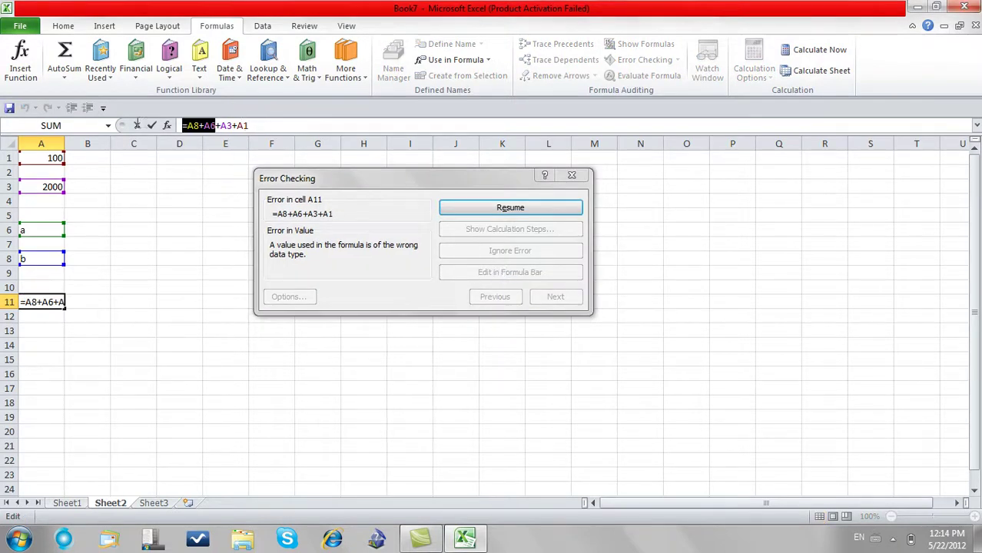
pyautogui.press('BackSpace')
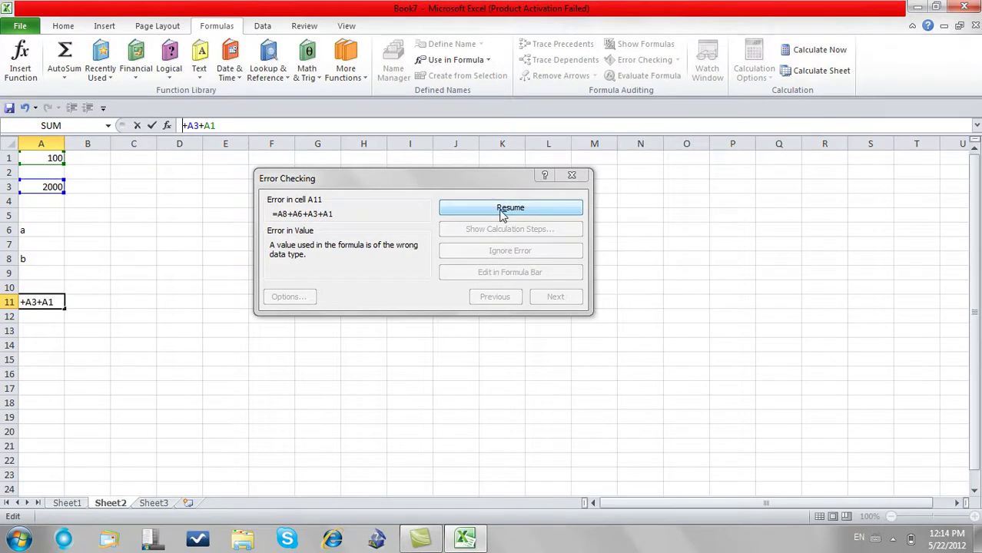
pyautogui.click(510, 207)
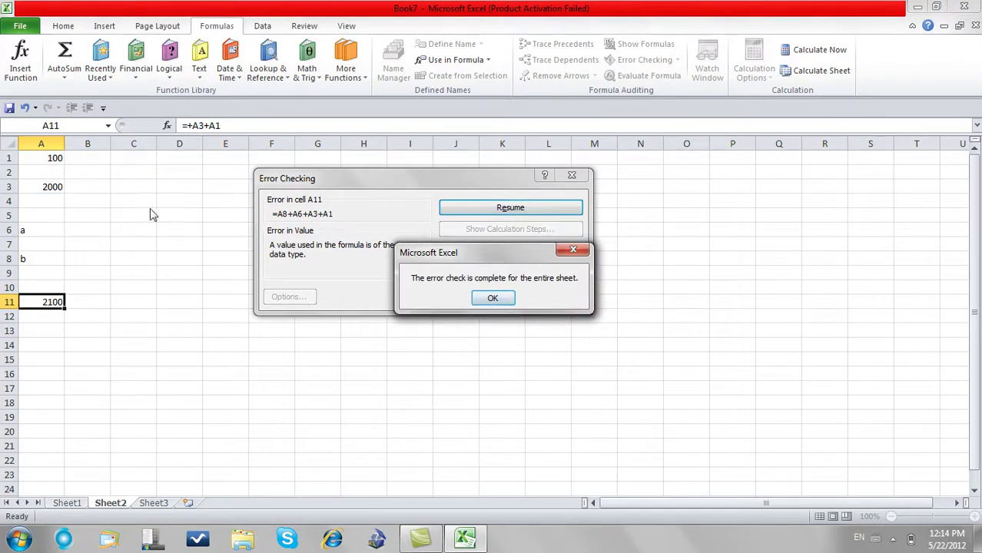
pyautogui.click(481, 298)
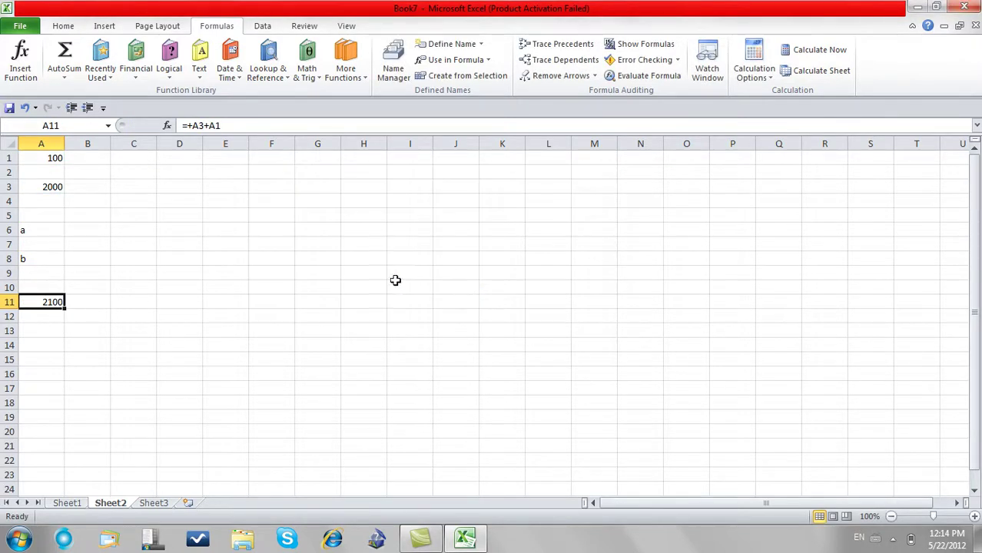
# - Undo the deletion so A11 shows #VALUE! again and rerun Error Checking
pyautogui.hotkey('ctrl', 'z')
pyautogui.click(363, 243)
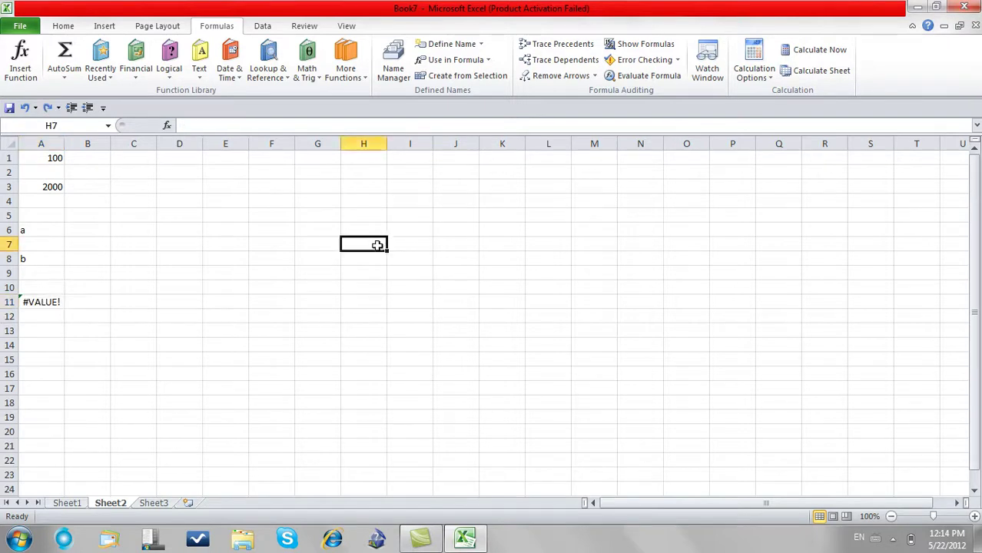
pyautogui.click(637, 61)
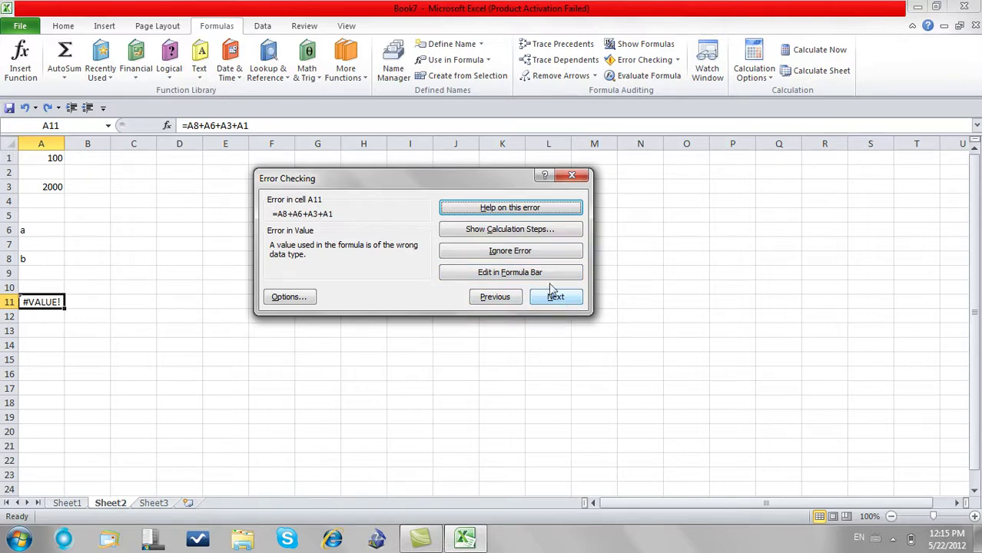
# - Enter =A3+A6 in F9, producing a second #VALUE! error
pyautogui.press('Escape')
pyautogui.click(265, 269)
pyautogui.write('=')
pyautogui.click(59, 187)
pyautogui.write('+')
pyautogui.click(20, 231)
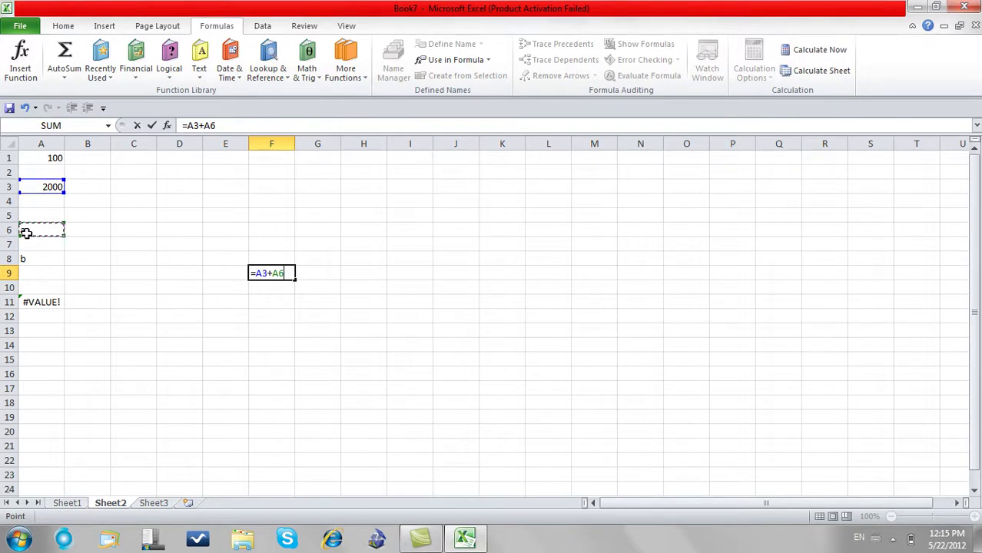
pyautogui.press('Return')
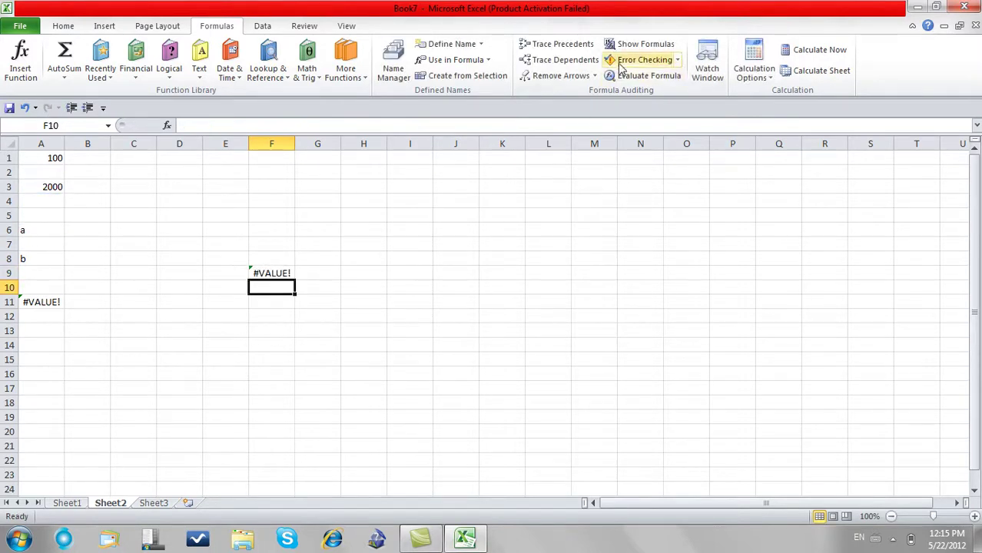
# - Run Error Checking and move between the F9 and A11 errors, then close it
pyautogui.click(640, 59)
pyautogui.moveTo(427, 172)
pyautogui.mouseDown()
pyautogui.moveTo(592, 174)
pyautogui.moveTo(700, 148)
pyautogui.mouseUp()
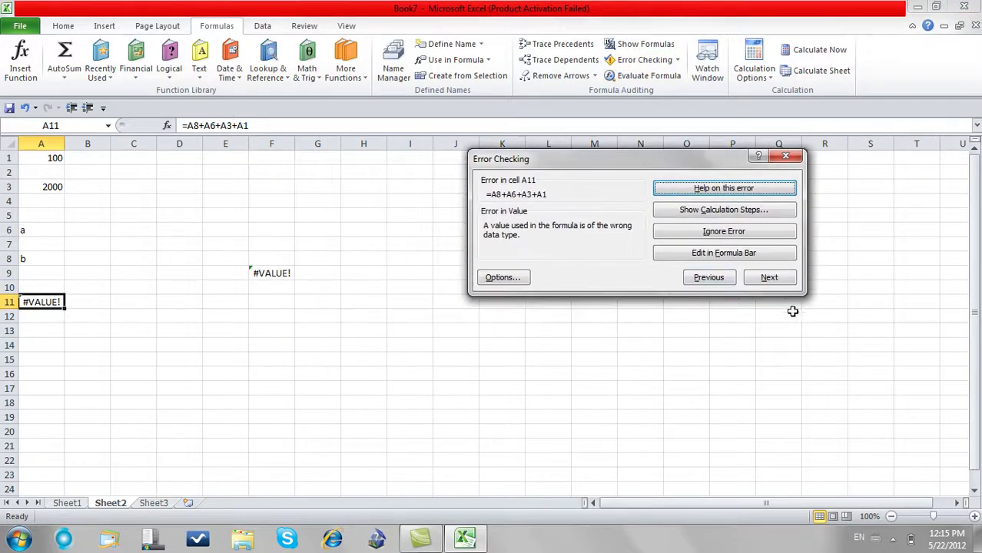
pyautogui.click(785, 285)
pyautogui.click(714, 279)
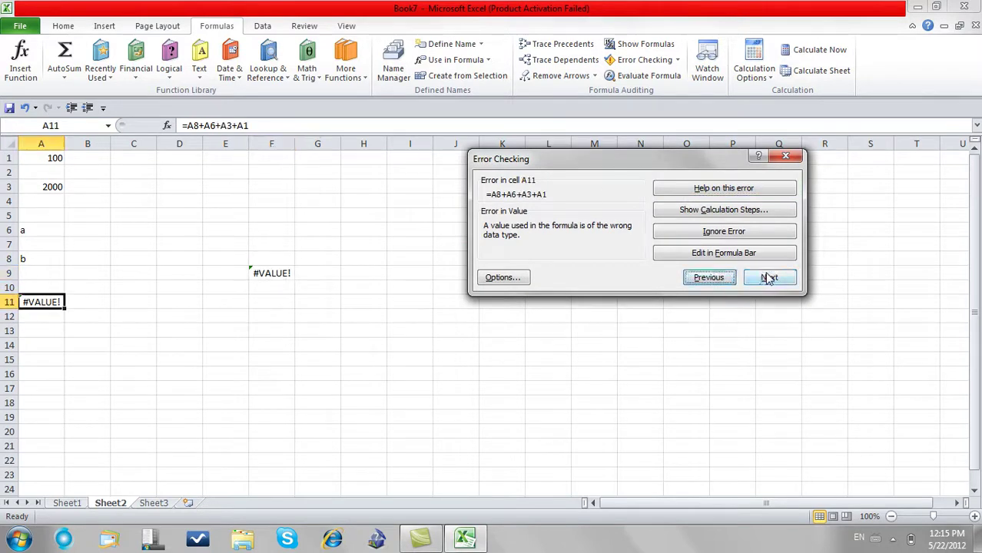
pyautogui.click(785, 155)
pyautogui.click(623, 203)
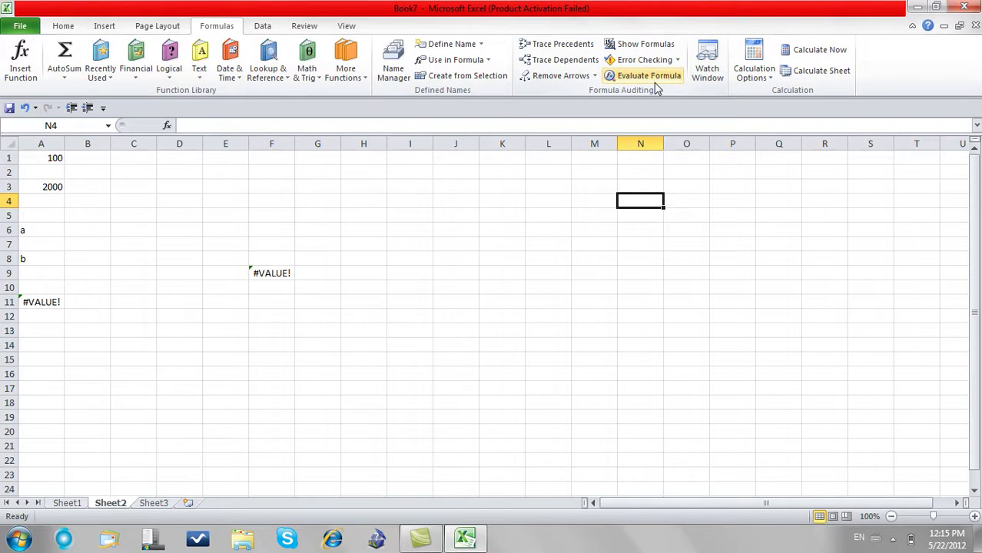
pyautogui.click(677, 60)
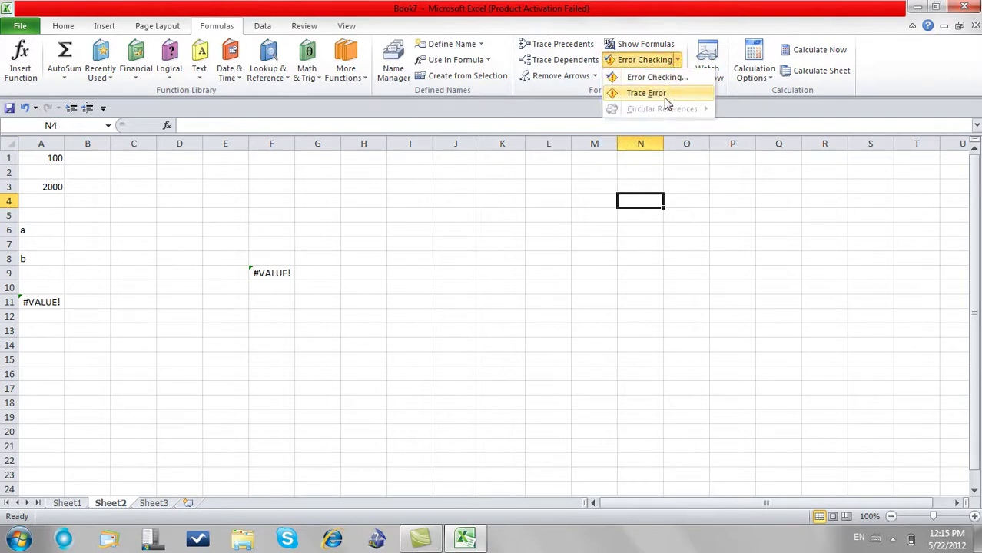
pyautogui.click(35, 301)
pyautogui.click(35, 300)
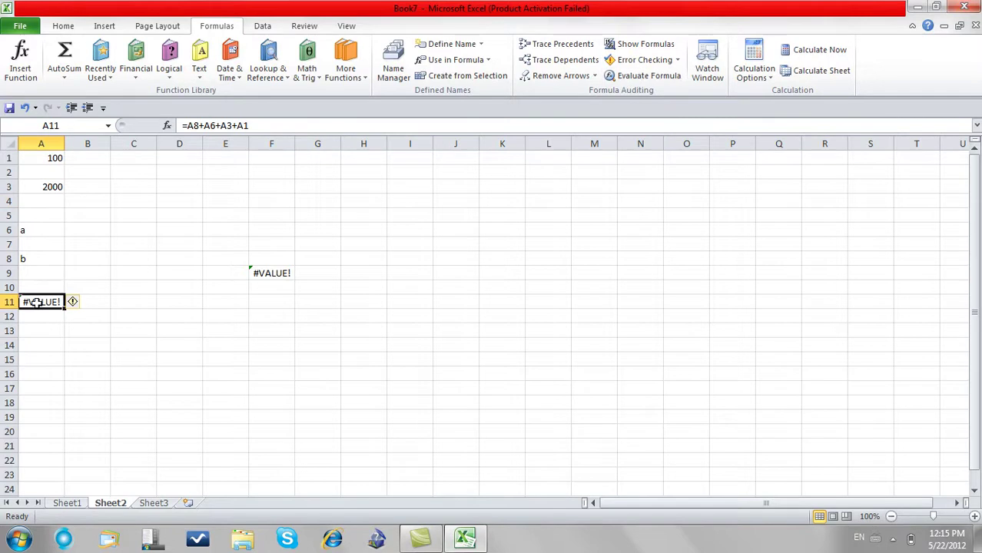
pyautogui.click(677, 60)
pyautogui.click(659, 94)
pyautogui.click(556, 79)
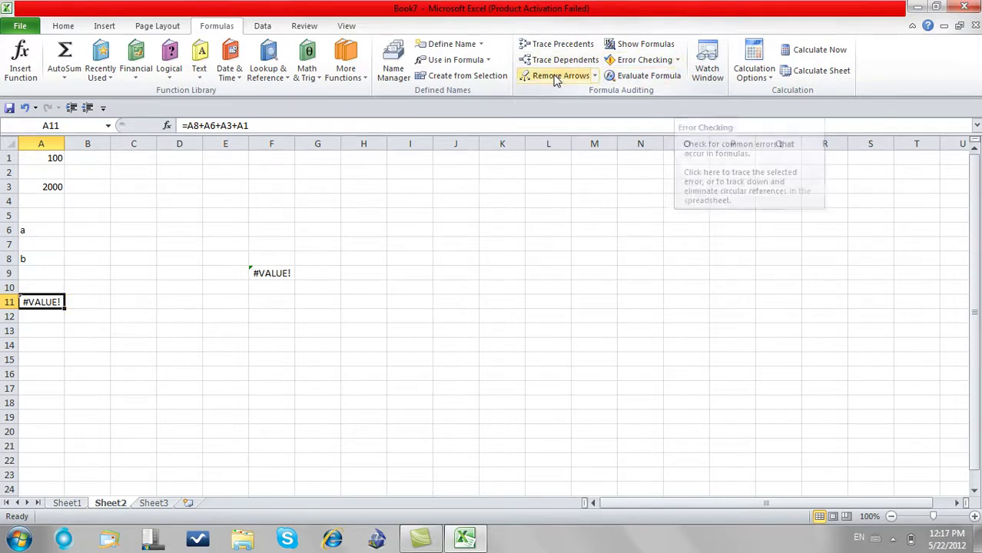
pyautogui.click(678, 62)
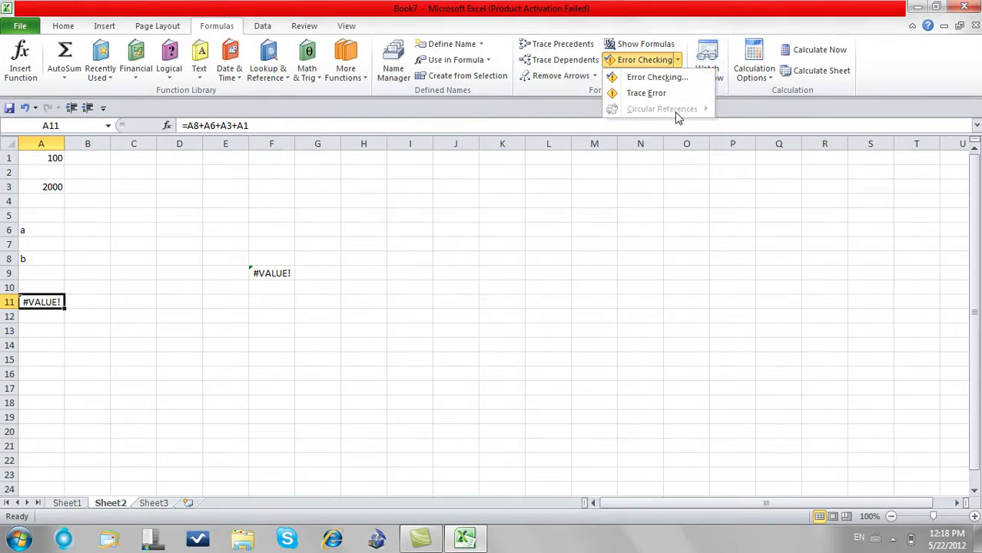
# - Delete all values and both #VALUE! formulas in A11 and F9 from Sheet2
pyautogui.click(569, 306)
pyautogui.hotkey('ctrl', 'a')
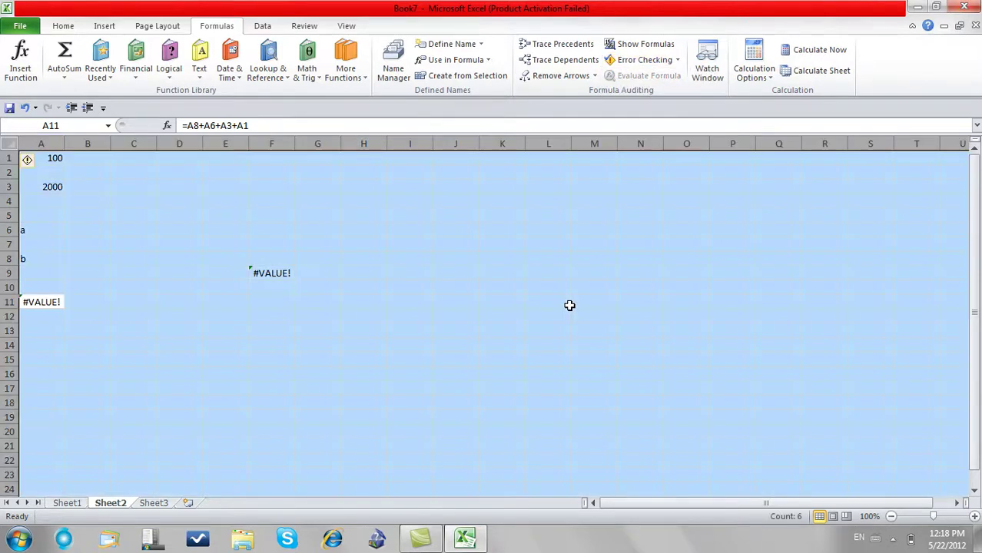
pyautogui.press('Delete')
pyautogui.hotkey('ctrl', 'Home')
pyautogui.press('Right')
pyautogui.press('Right')
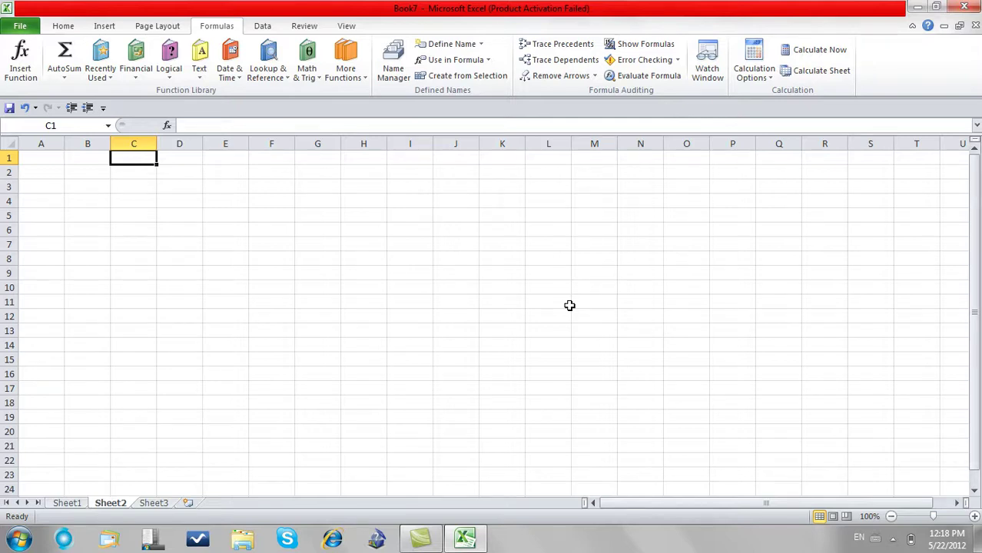
# - Enter a formula in C1, then give C4 the formula =C1
pyautogui.write('=1a')
pyautogui.press('Return')
pyautogui.press('Down')
pyautogui.press('Down')
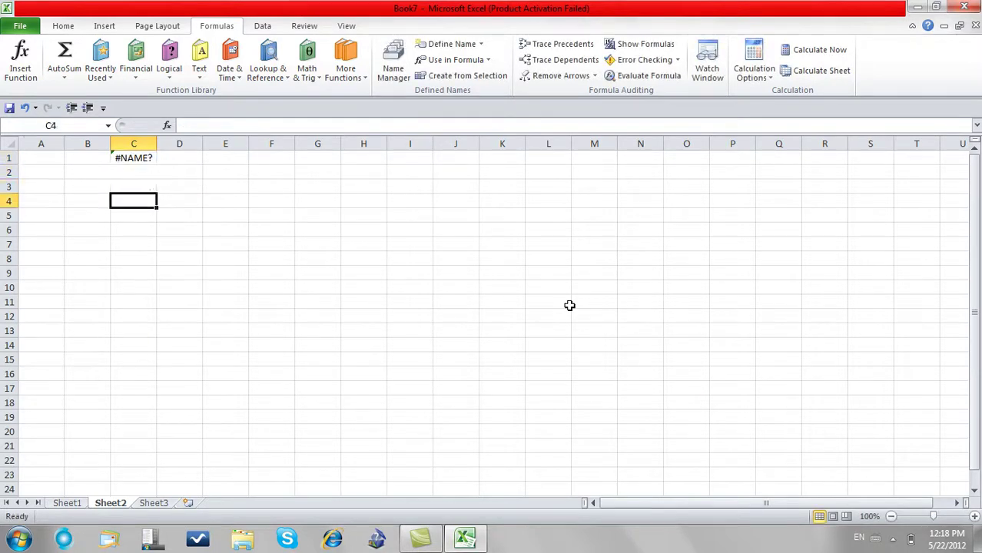
pyautogui.write('=SUM(')
pyautogui.press('Escape')
pyautogui.write('=')
pyautogui.press('Up')
pyautogui.press('Up')
pyautogui.press('Up')
pyautogui.press('Return')
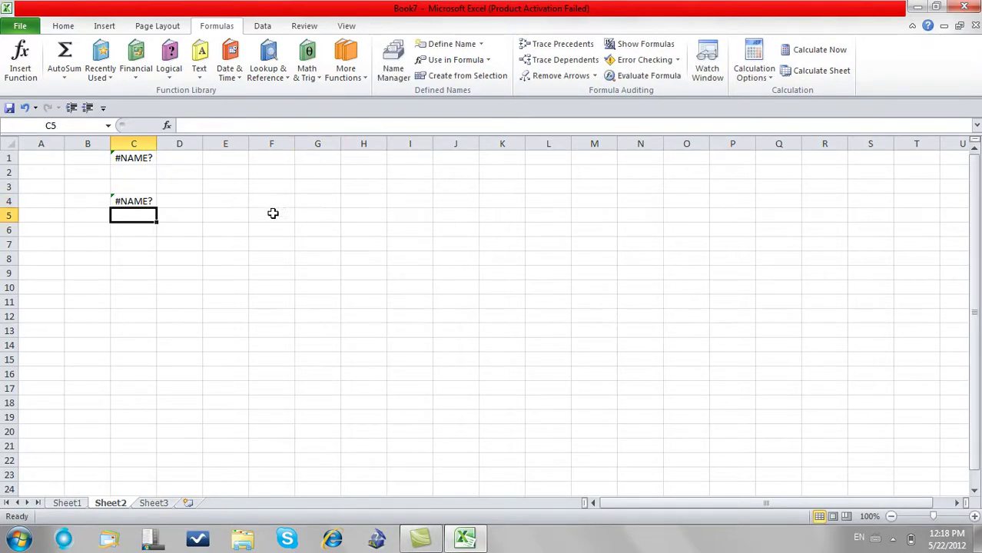
# - Set F3 to =C4 and rewrite C1 as =F3, closing the circular loop
pyautogui.click(263, 185)
pyautogui.write('=')
pyautogui.click(136, 197)
pyautogui.press('Return')
pyautogui.click(144, 156)
pyautogui.write('=')
pyautogui.click(261, 186)
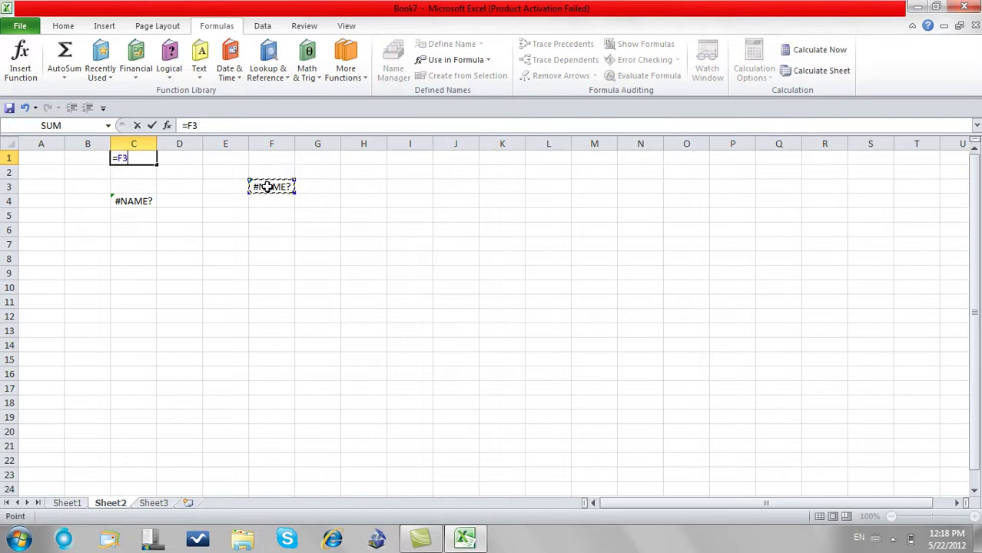
pyautogui.press('Return')
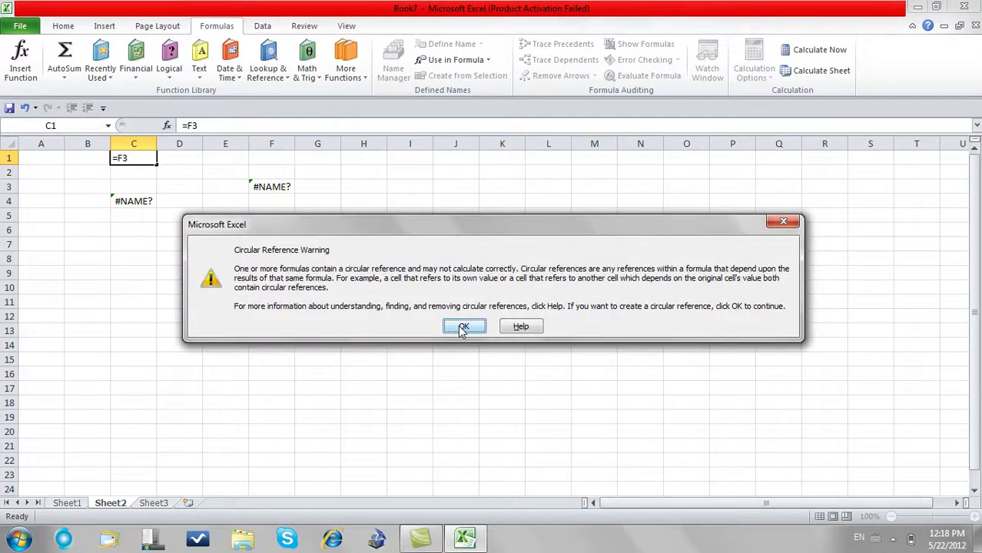
# - Dismiss the warning and visit each circular reference cell: C1, F3, then C4
pyautogui.click(463, 327)
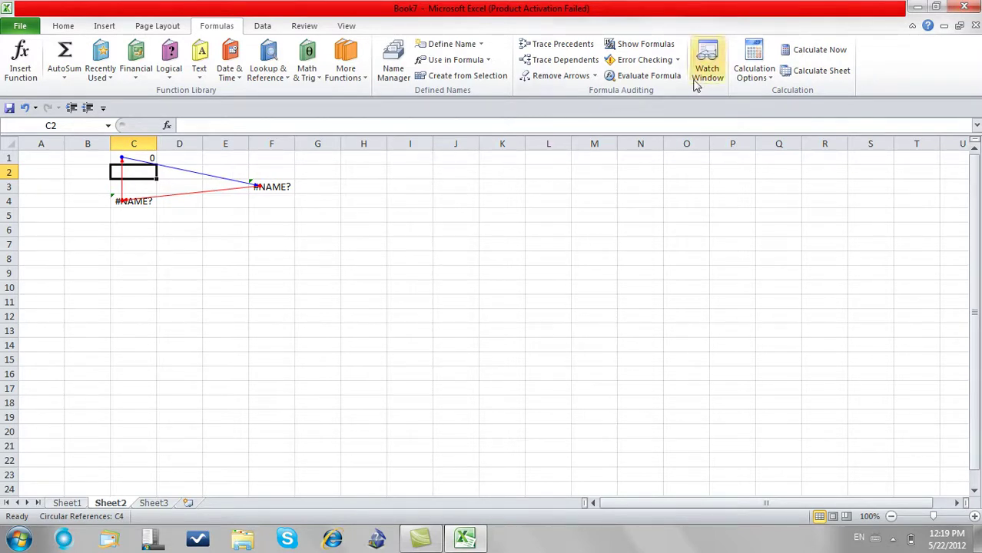
pyautogui.click(677, 60)
pyautogui.moveTo(661, 109)
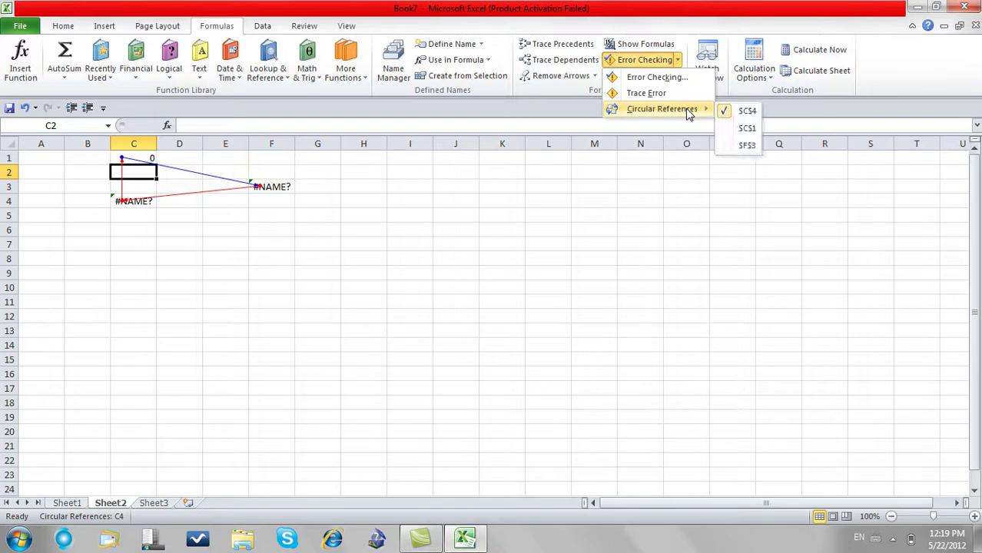
pyautogui.click(737, 128)
pyautogui.click(678, 60)
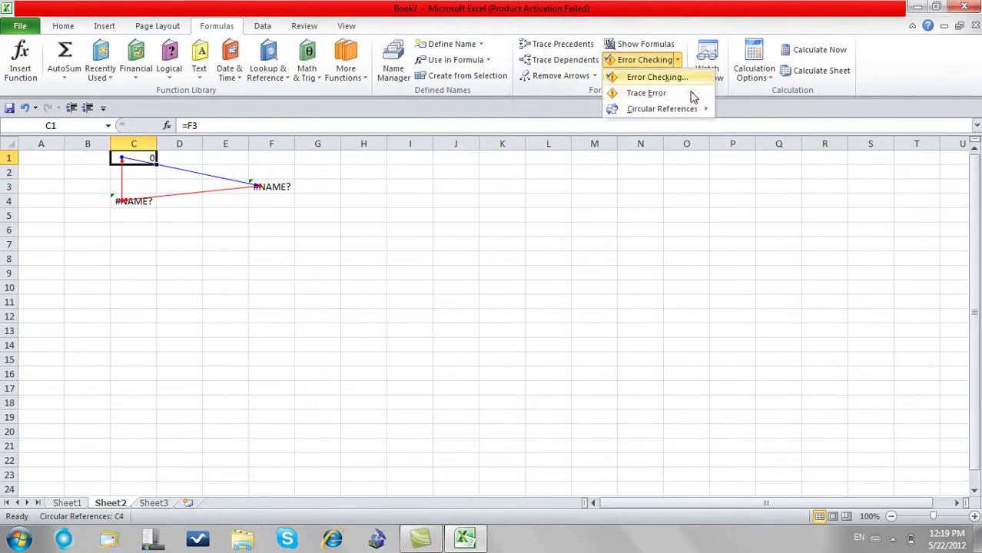
pyautogui.click(737, 146)
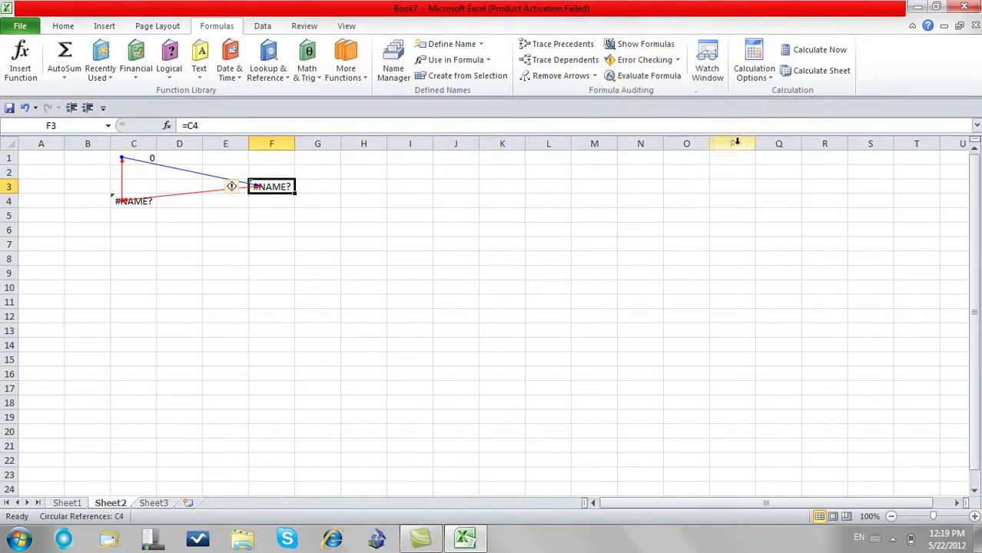
pyautogui.click(677, 60)
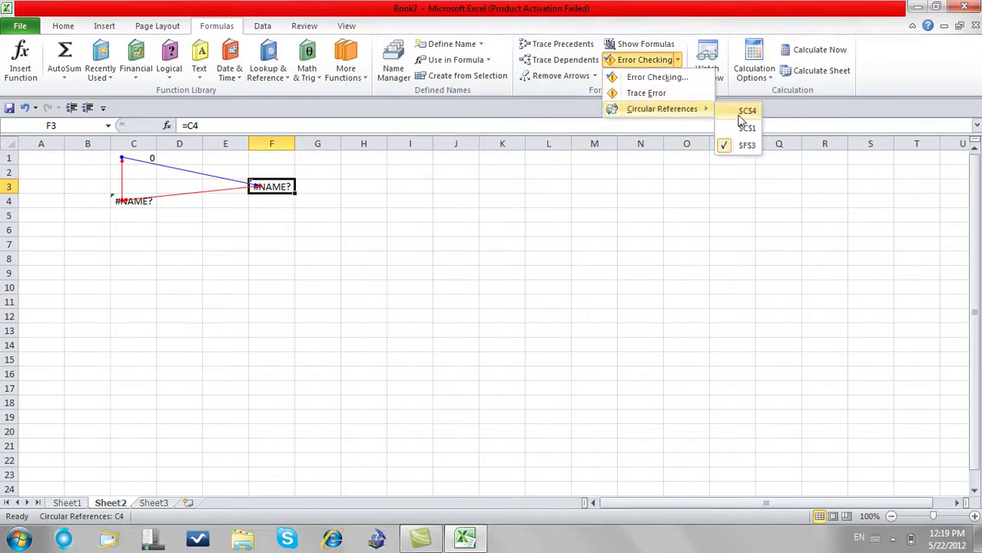
pyautogui.click(740, 115)
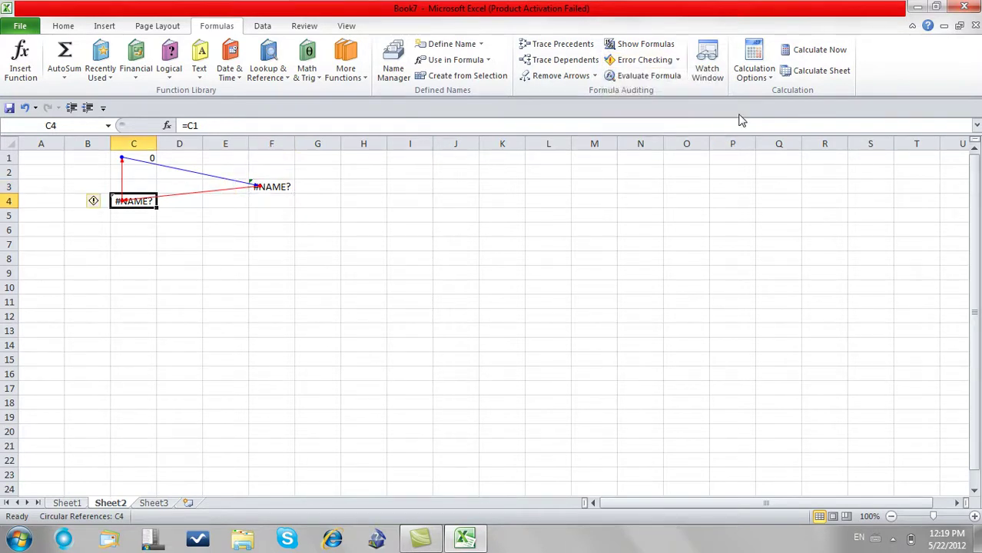
# - Remove the tracer arrows, check C4 in Evaluate Formula, then clear the whole sheet
pyautogui.click(677, 60)
pyautogui.moveTo(662, 108)
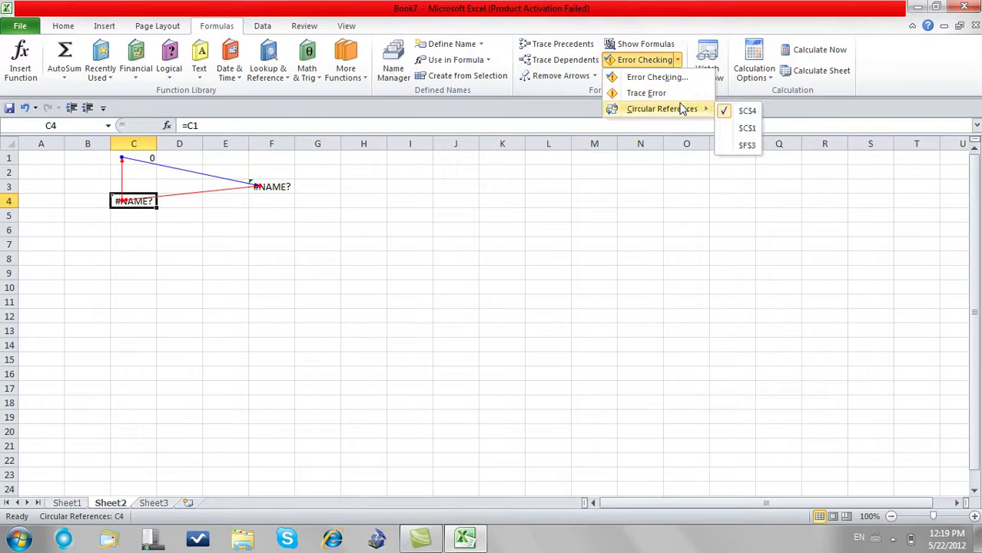
pyautogui.click(562, 76)
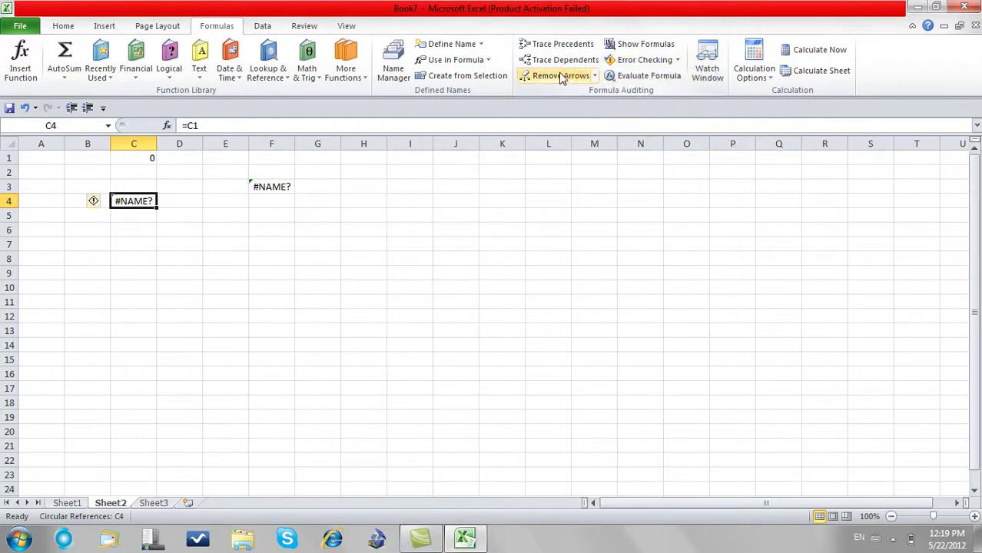
pyautogui.click(662, 76)
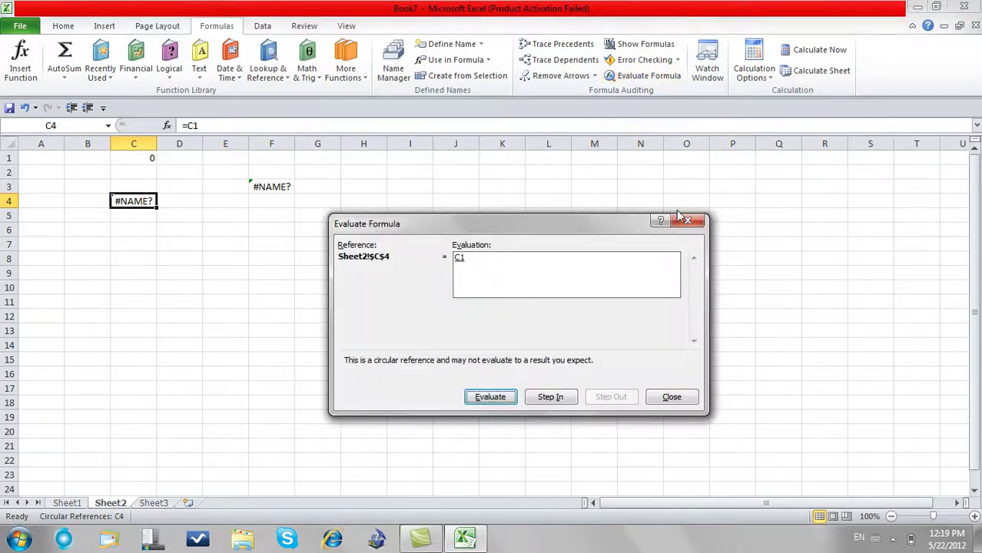
pyautogui.click(689, 222)
pyautogui.hotkey('ctrl', 'a')
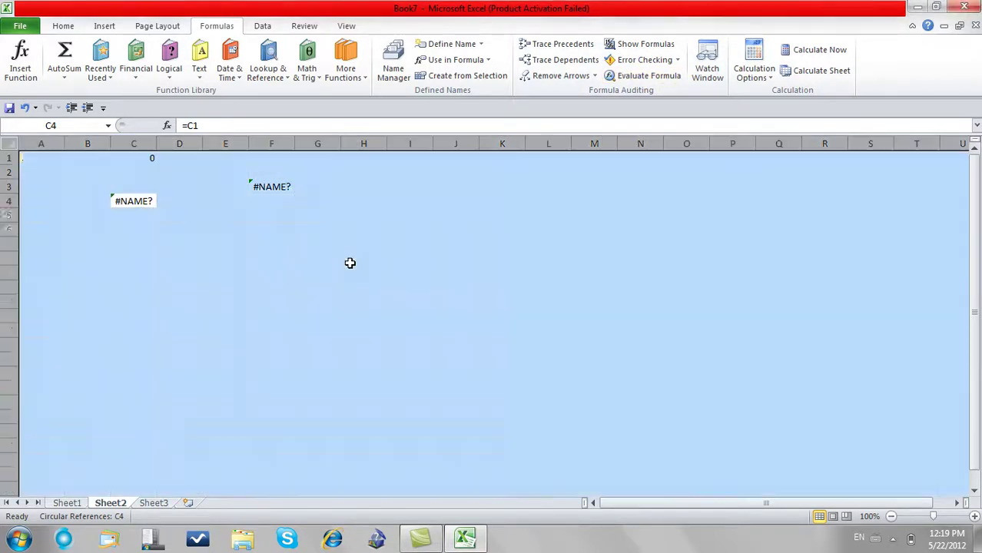
pyautogui.press('Delete')
# - Enter 100 and 200 into A1 and A2
pyautogui.hotkey('ctrl', 'Home')
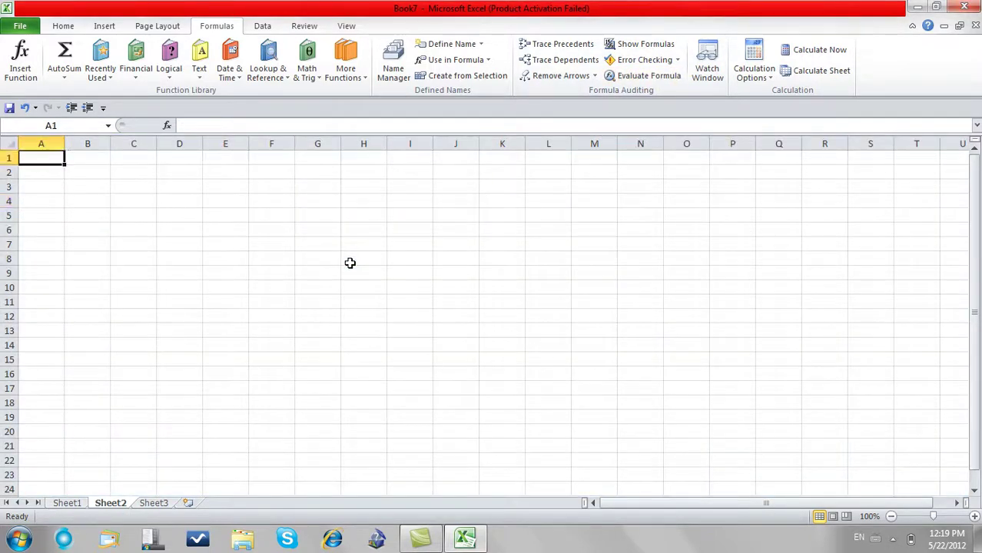
pyautogui.write('100')
pyautogui.press('Return')
pyautogui.write('200')
pyautogui.press('Return')
pyautogui.press('Return')
pyautogui.press('Return')
pyautogui.press('Return')
pyautogui.press('alt')
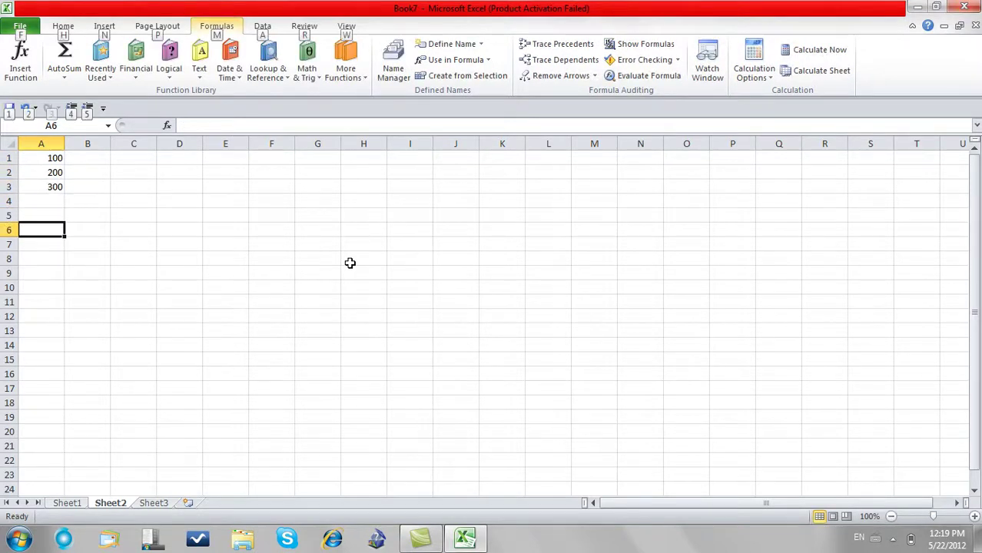
pyautogui.press('alt')
pyautogui.write('=')
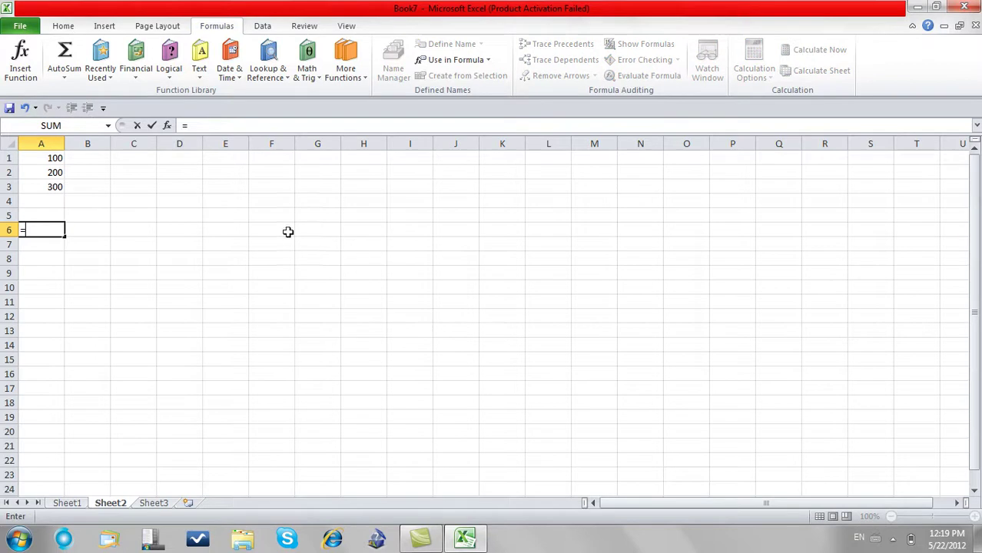
# - Enter =A3+A2+A1 in A6 to total the column, showing 600
pyautogui.click(48, 186)
pyautogui.write('+')
pyautogui.click(48, 172)
pyautogui.write('+')
pyautogui.click(48, 157)
pyautogui.press('Return')
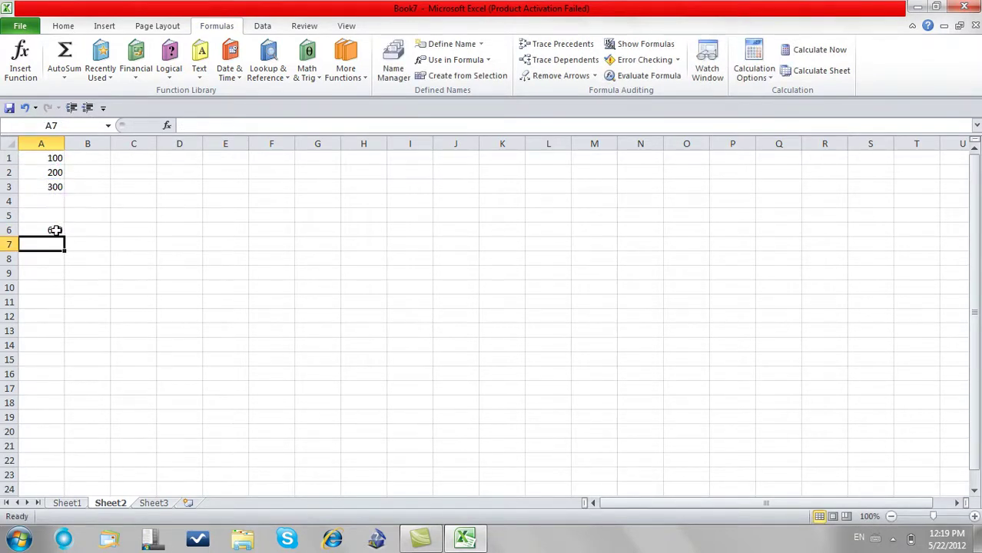
pyautogui.click(54, 229)
pyautogui.click(643, 77)
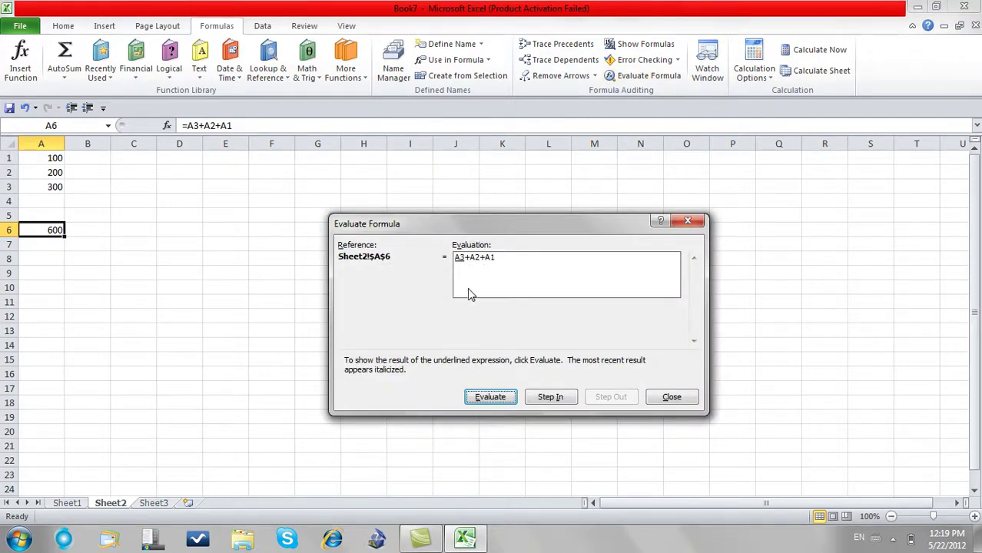
pyautogui.click(551, 397)
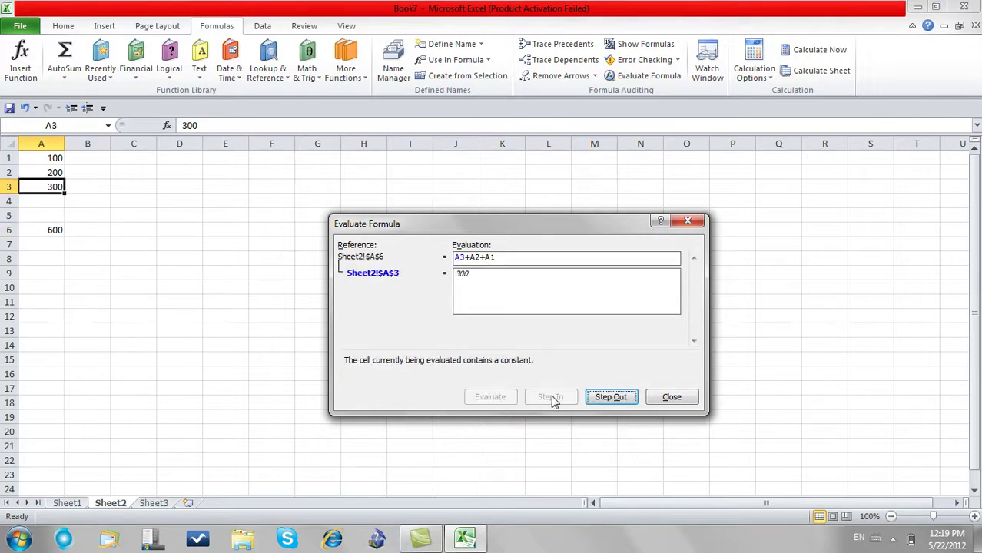
pyautogui.click(611, 397)
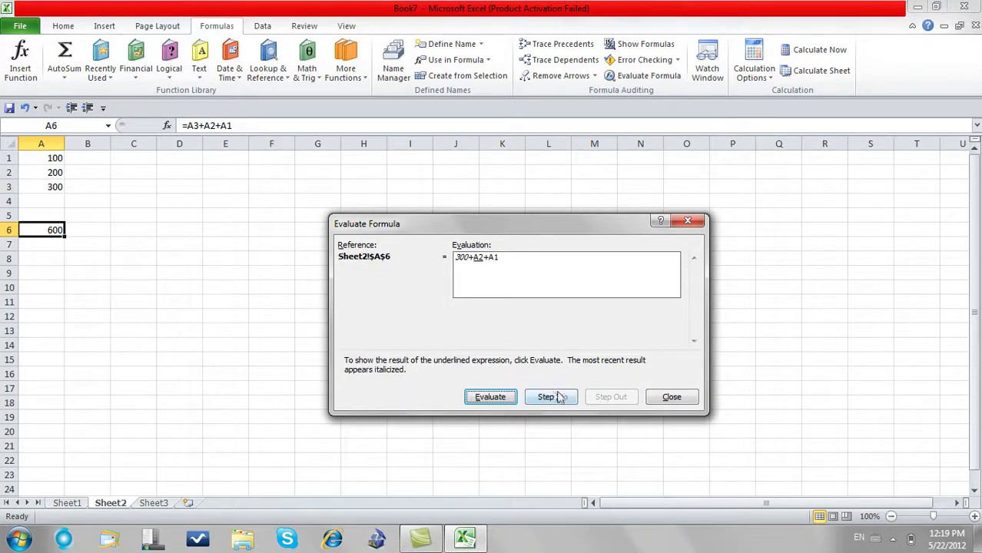
pyautogui.click(550, 397)
pyautogui.click(587, 397)
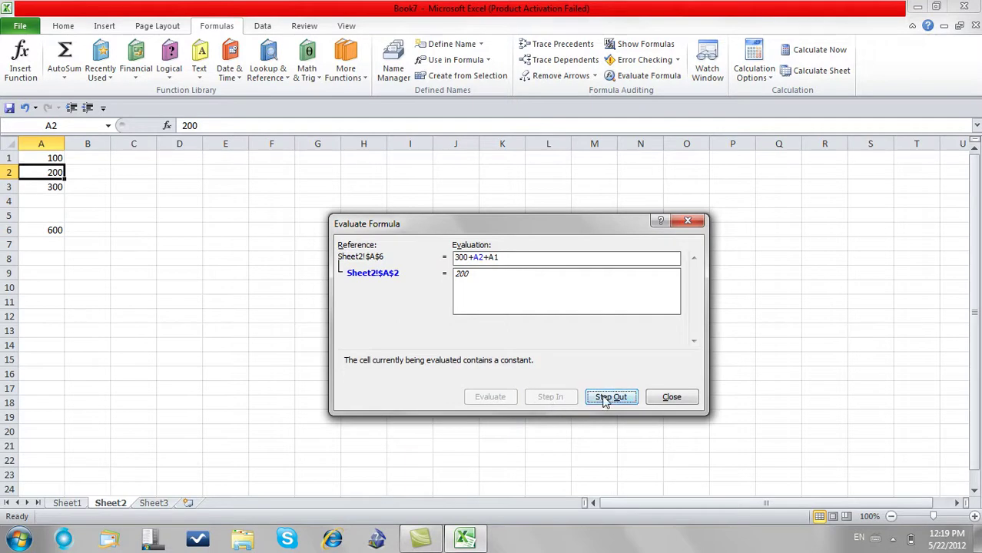
pyautogui.click(660, 398)
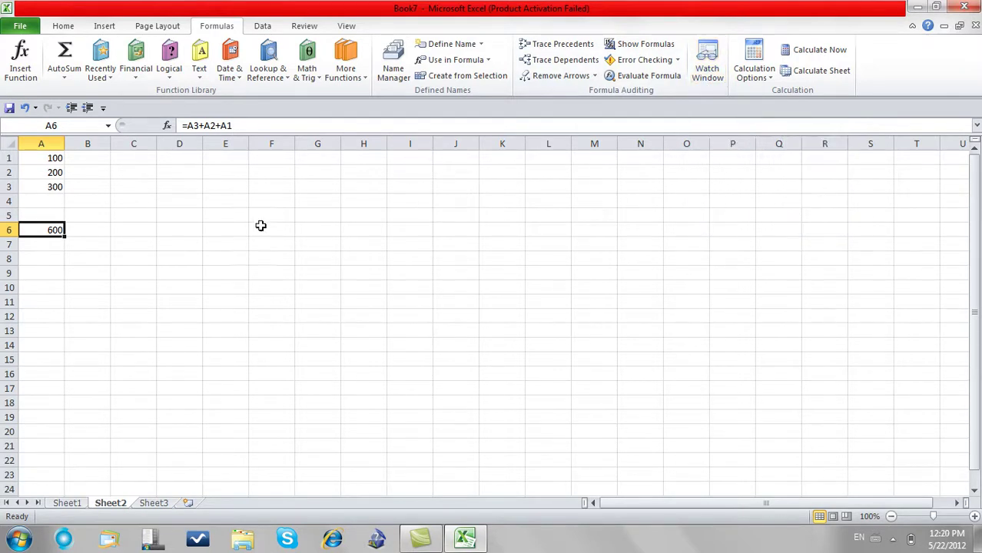
# - Clear column A and enter 100, 200 and 300 into D1:D3
pyautogui.hotkey('ctrl', 'a')
pyautogui.press('Delete')
pyautogui.press('Up')
pyautogui.press('Up')
pyautogui.press('Up')
pyautogui.press('Up')
pyautogui.press('Right')
pyautogui.press('Right')
pyautogui.press('Up')
pyautogui.press('Right')
pyautogui.write('100')
pyautogui.press('Return')
pyautogui.write('200')
pyautogui.press('Return')
pyautogui.write('300')
pyautogui.press('Return')
pyautogui.press('Return')
# - AutoSum the values into D5 (600) and enter =COUNT(D1:D3) in D8 (3)
pyautogui.hotkey('alt', '=')
pyautogui.press('Return')
pyautogui.press('Down')
pyautogui.press('Down')
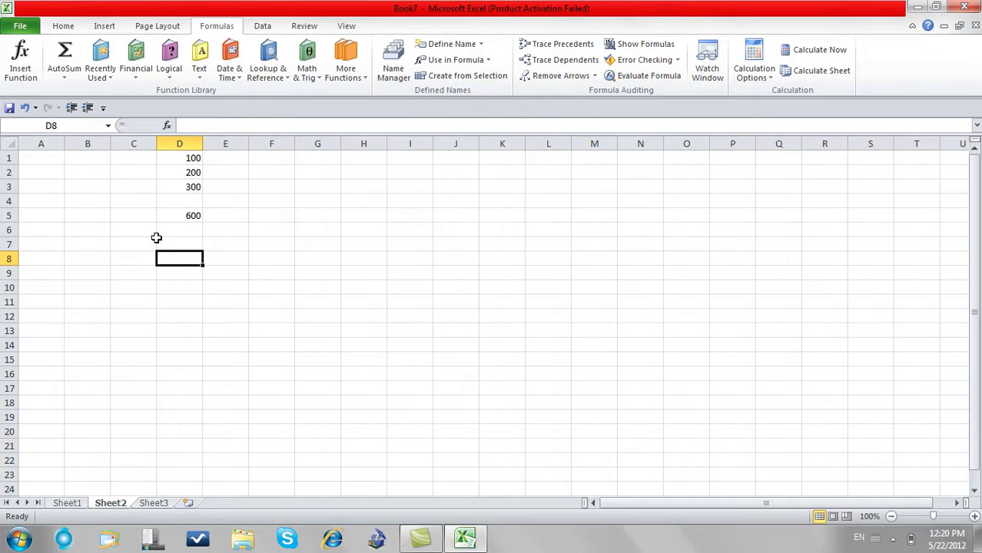
pyautogui.write('=count(')
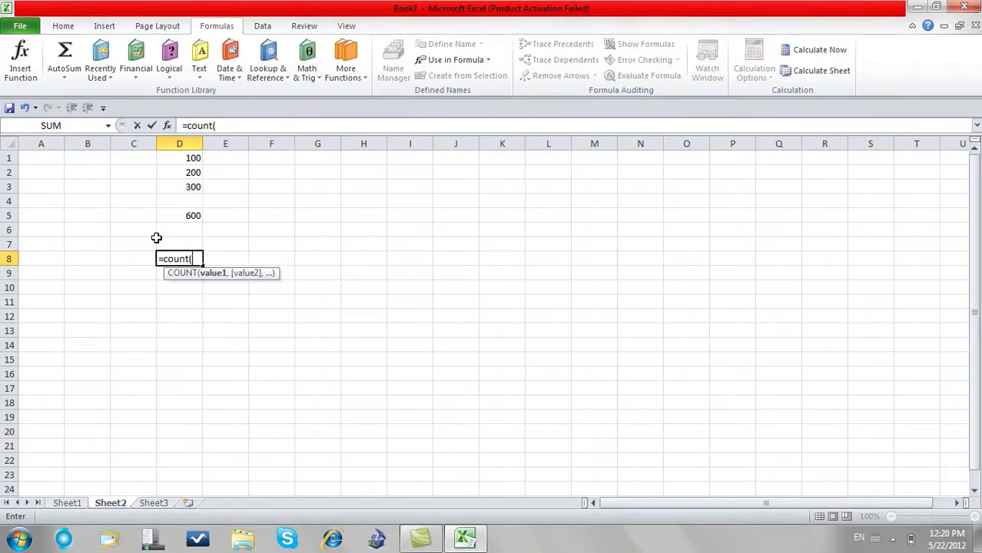
pyautogui.moveTo(175, 158); pyautogui.dragTo(185, 184)
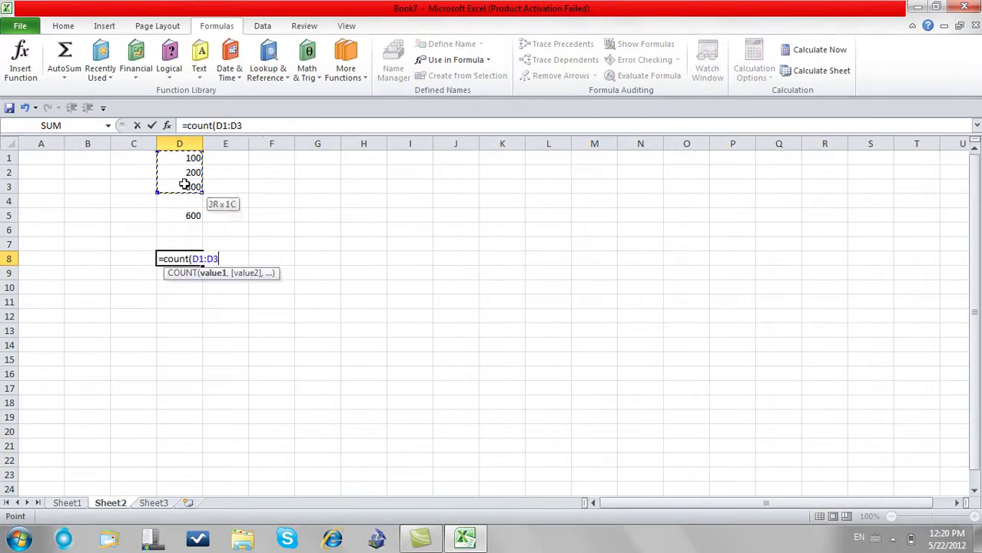
pyautogui.press('Return')
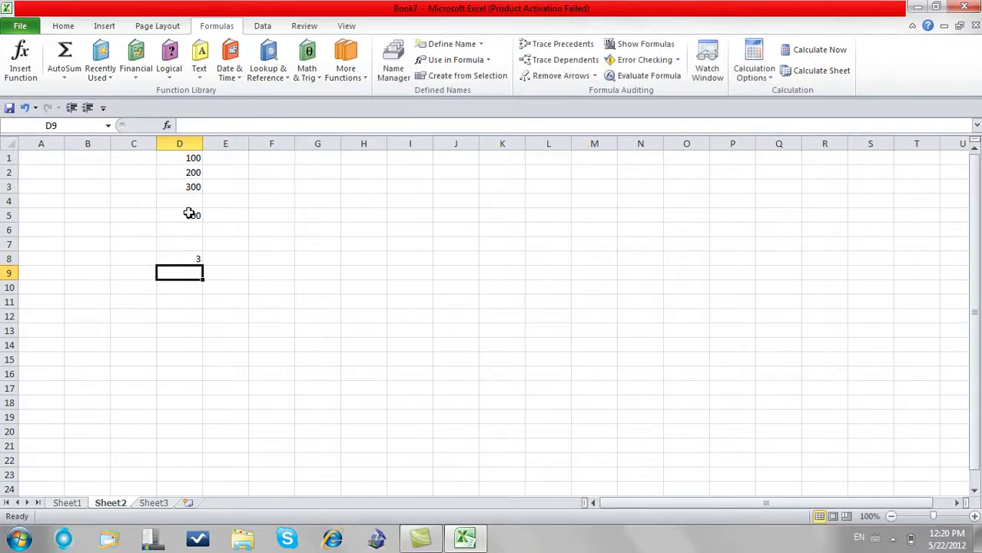
pyautogui.click(190, 215)
pyautogui.click(414, 255)
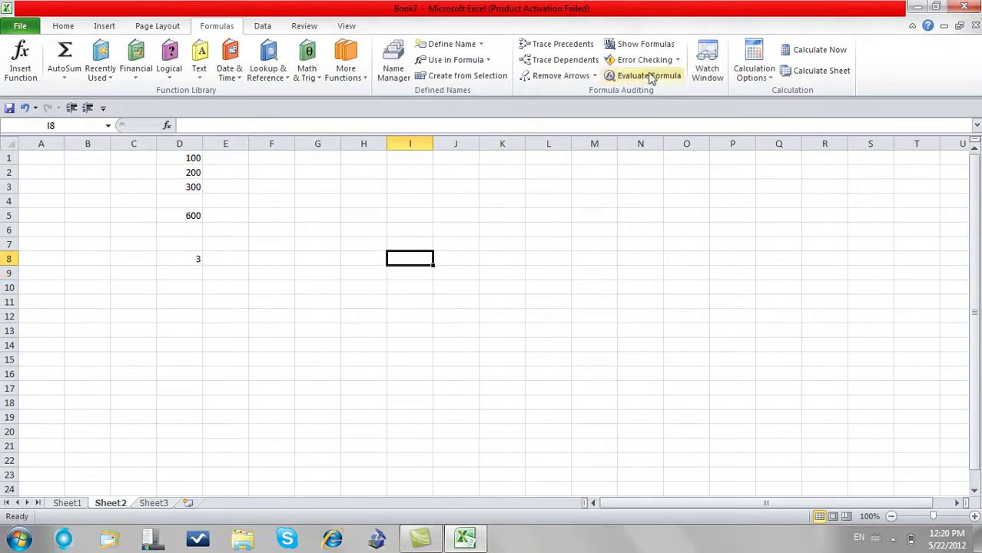
# - Add Watch Window watches for the D5 total and the D8 count
pyautogui.click(707, 65)
pyautogui.click(197, 213)
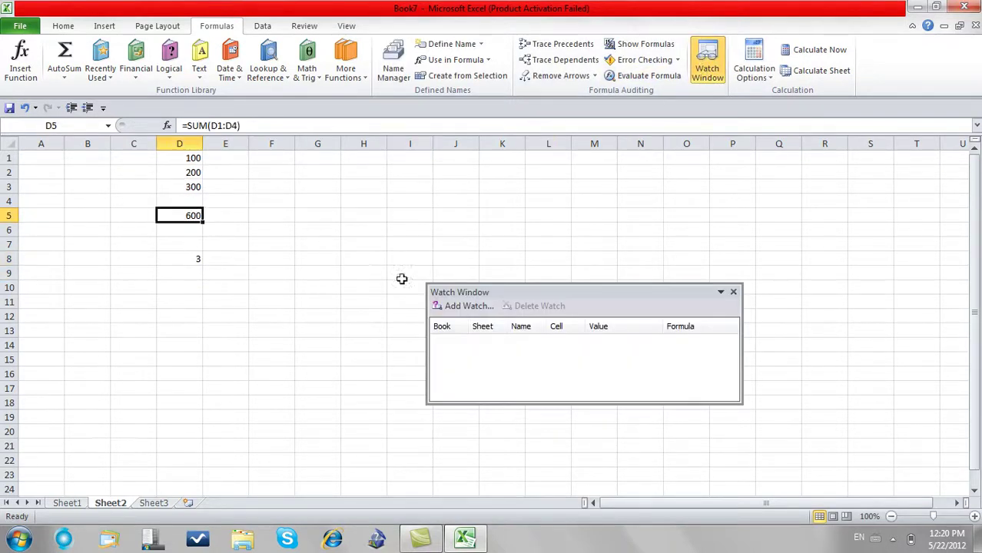
pyautogui.click(463, 307)
pyautogui.click(532, 341)
pyautogui.click(198, 259)
pyautogui.click(448, 306)
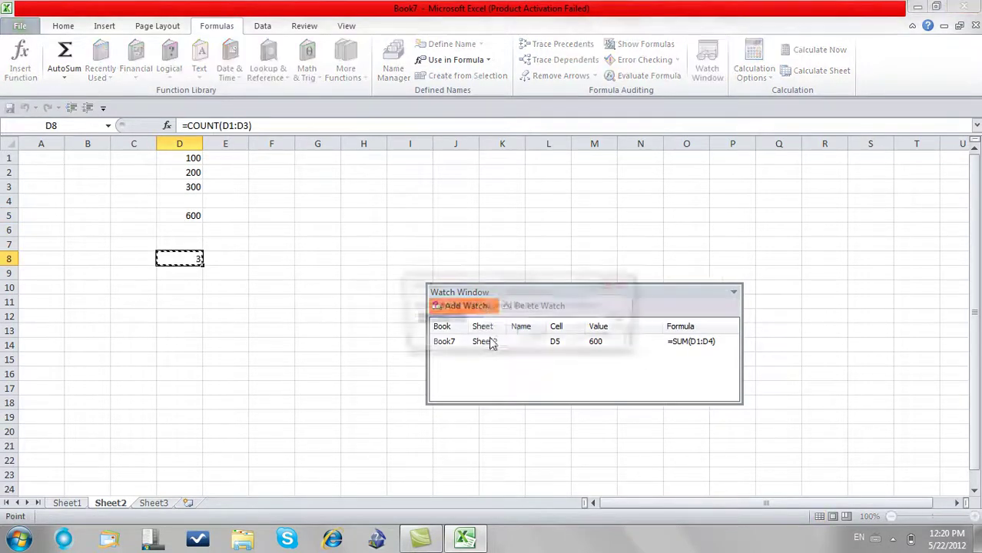
pyautogui.click(538, 337)
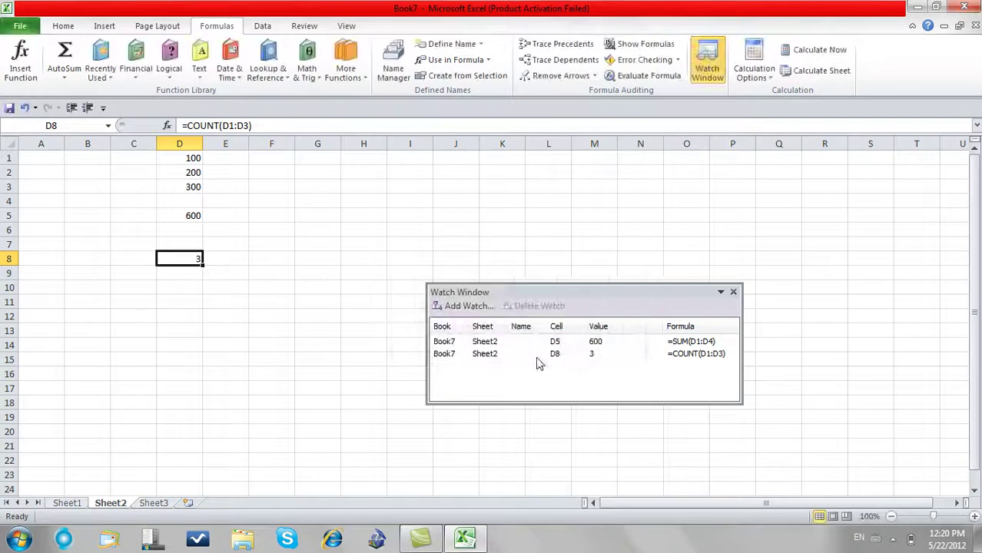
# - Delete the D5 and D8 watches and close the Watch Window
pyautogui.click(671, 355)
pyautogui.click(672, 343)
pyautogui.click(671, 353)
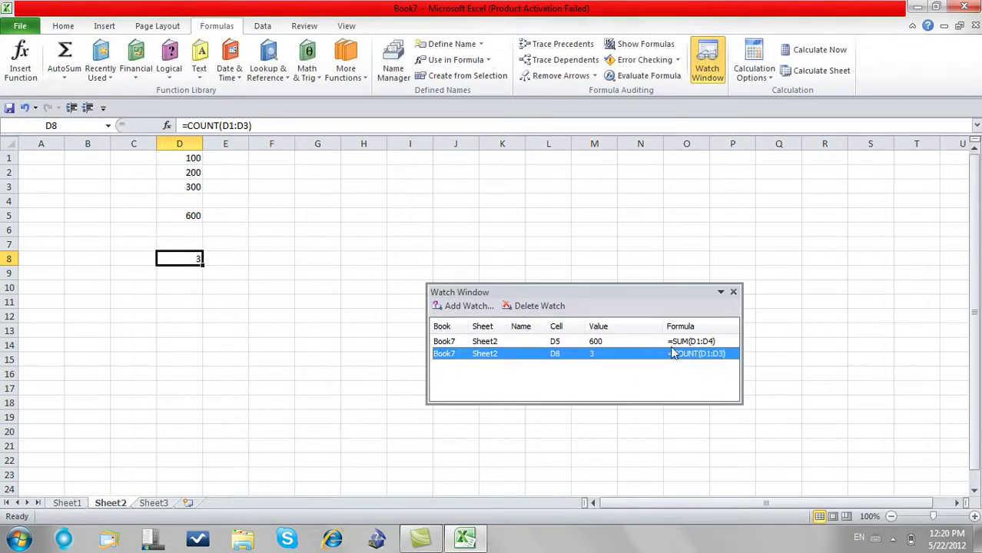
pyautogui.click(667, 341)
pyautogui.click(654, 353)
pyautogui.click(642, 342)
pyautogui.click(639, 353)
pyautogui.click(635, 341)
pyautogui.click(541, 306)
pyautogui.click(558, 344)
pyautogui.click(546, 305)
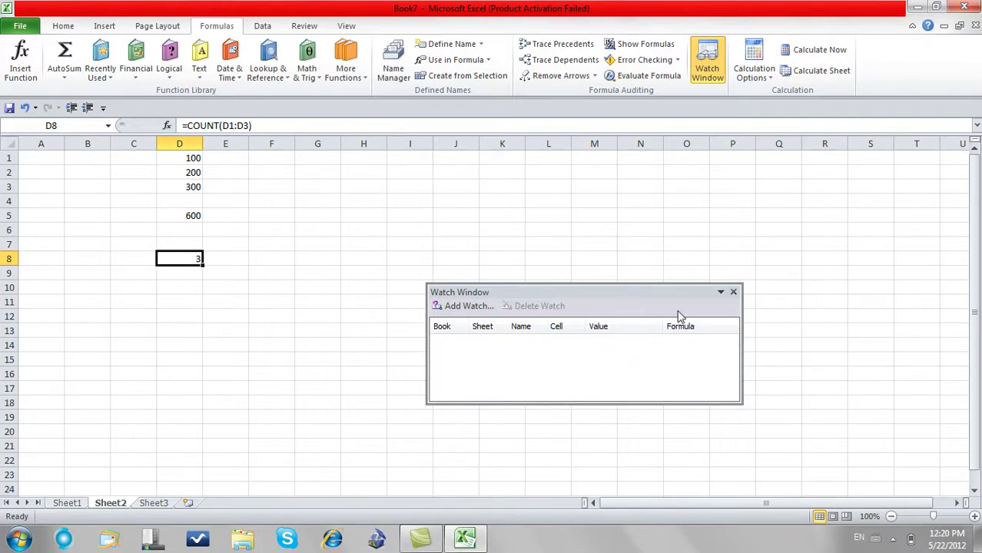
pyautogui.click(733, 292)
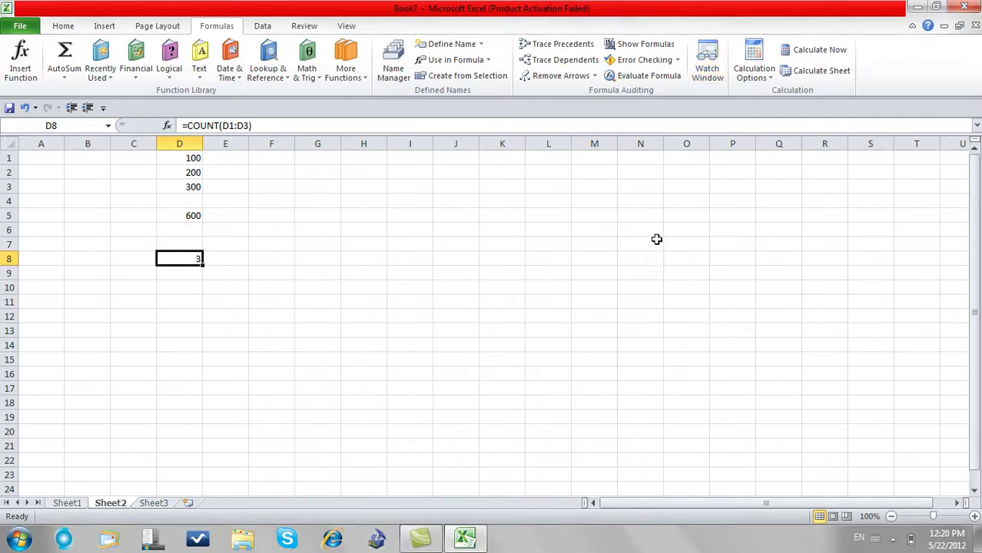
pyautogui.click(582, 230)
# - Review Calculation Options without changing them and clear the count in D8
pyautogui.click(742, 77)
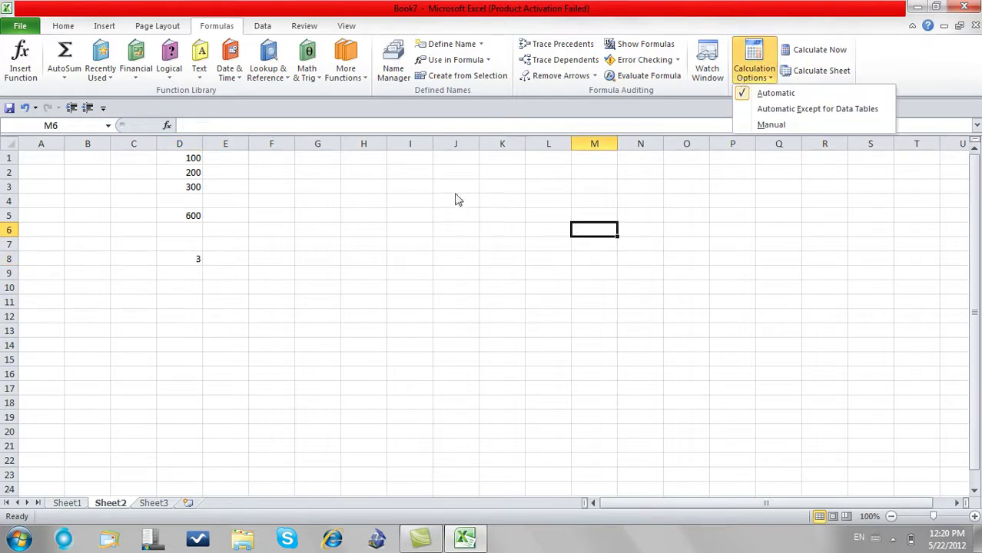
pyautogui.click(230, 272)
pyautogui.moveTo(179, 274); pyautogui.dragTo(179, 248)
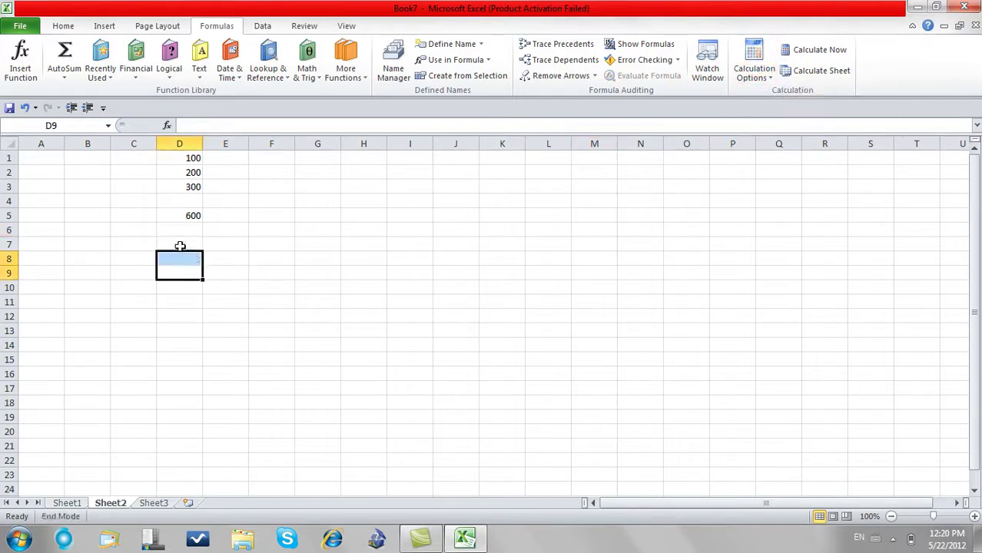
pyautogui.click(193, 216)
# - Change D1 to 200 so the D5 total updates to 700
pyautogui.click(190, 158)
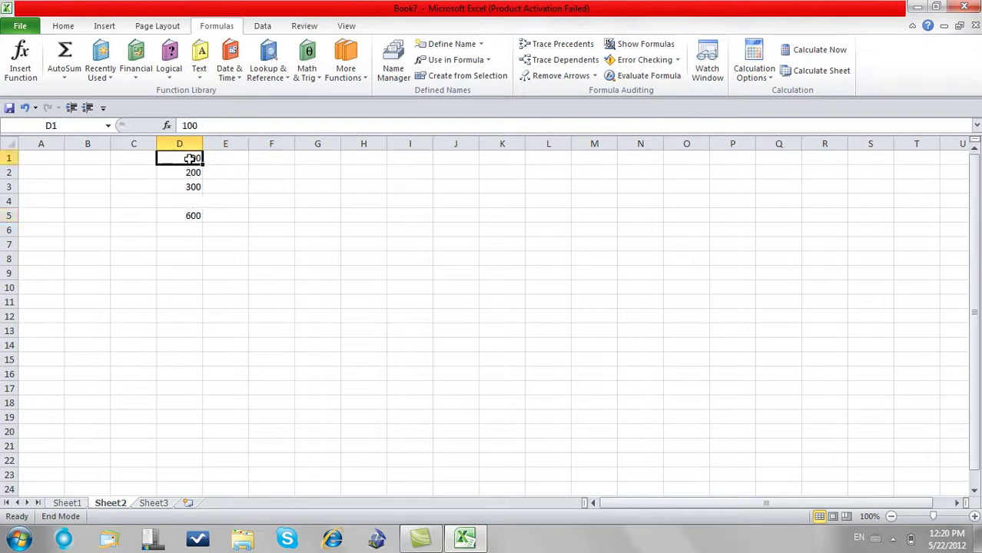
pyautogui.write('200')
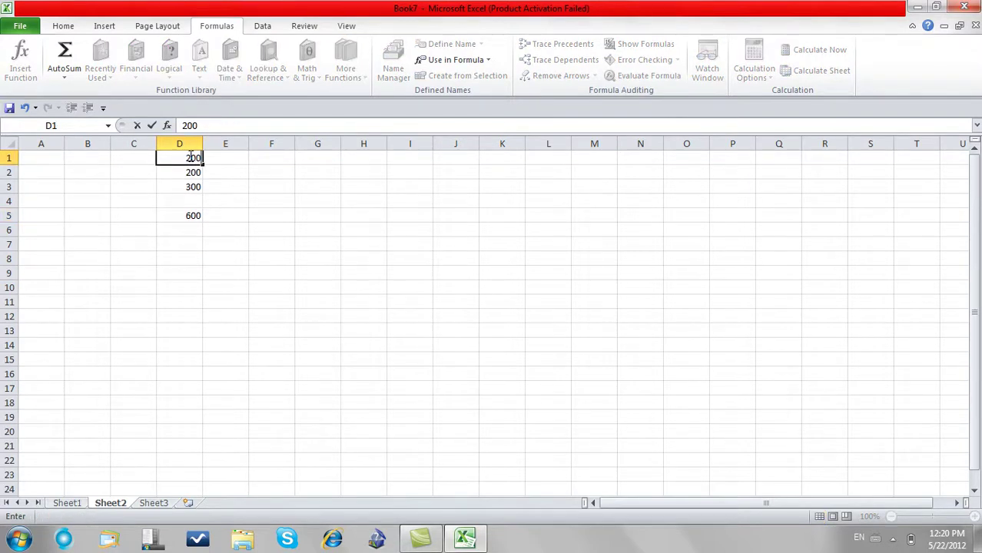
pyautogui.press('Return')
pyautogui.press('Down')
pyautogui.press('Down')
pyautogui.press('Down')
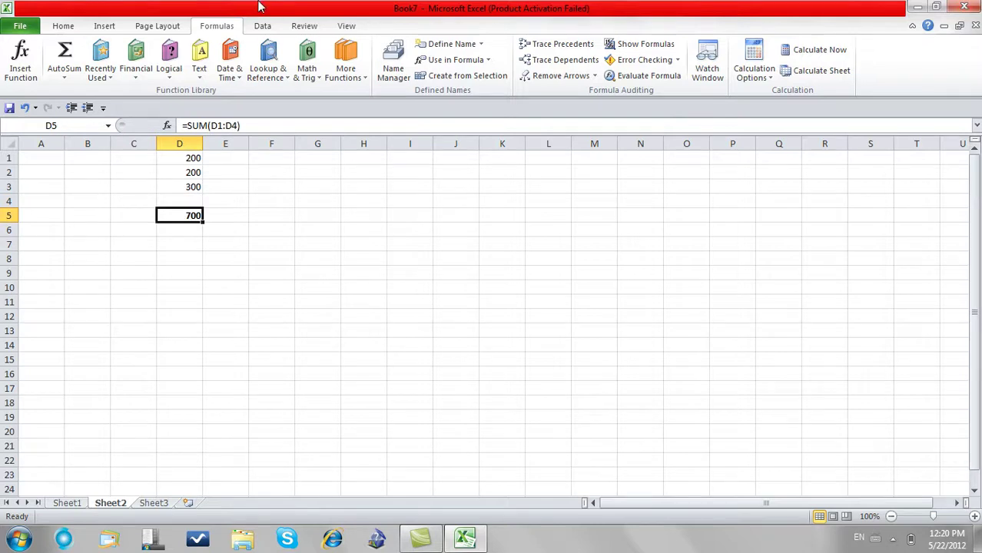
pyautogui.click(754, 69)
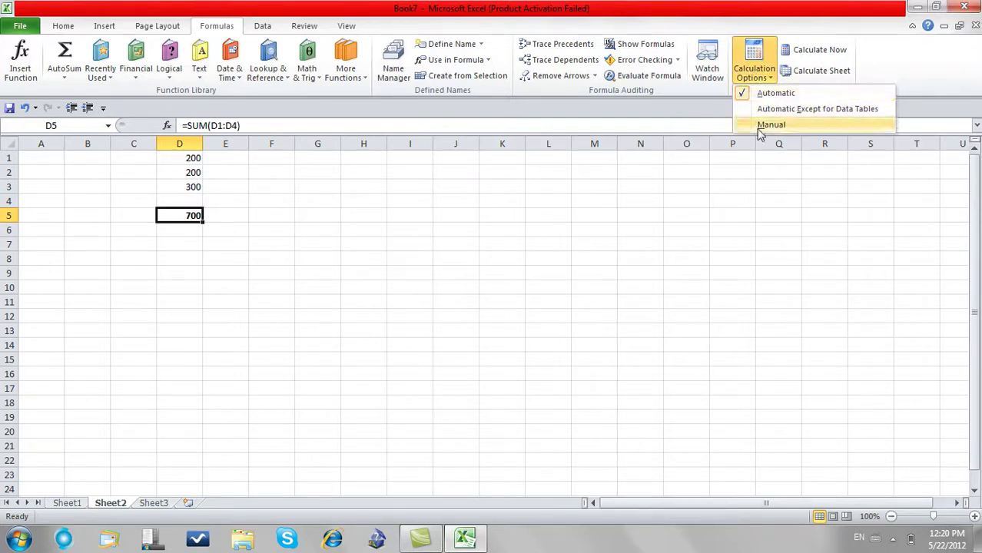
# - Switch calculation to Manual, reset D1 to 100, and Calculate Sheet so D5 shows 600
pyautogui.click(758, 127)
pyautogui.press('Up')
pyautogui.press('Up')
pyautogui.press('Up')
pyautogui.press('Up')
pyautogui.write('100')
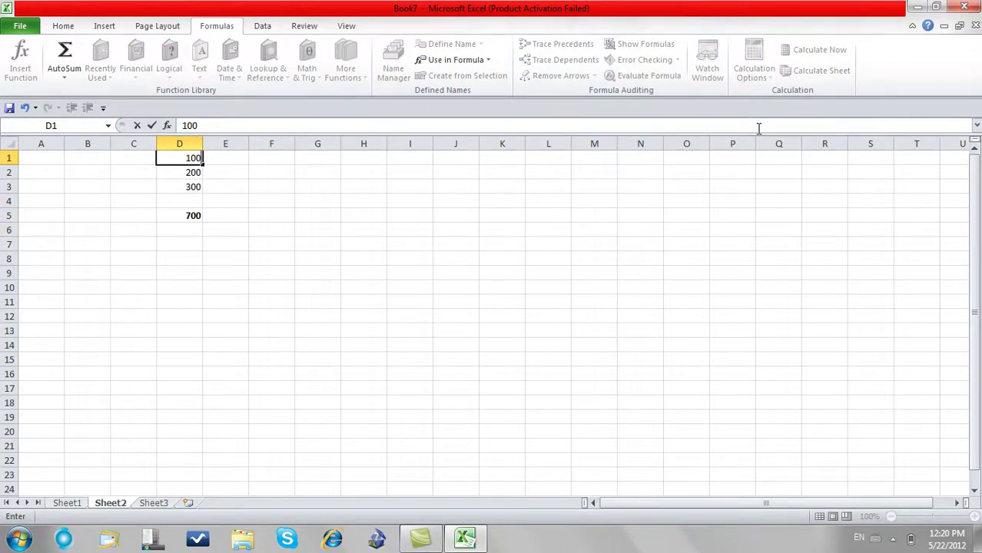
pyautogui.press('Return')
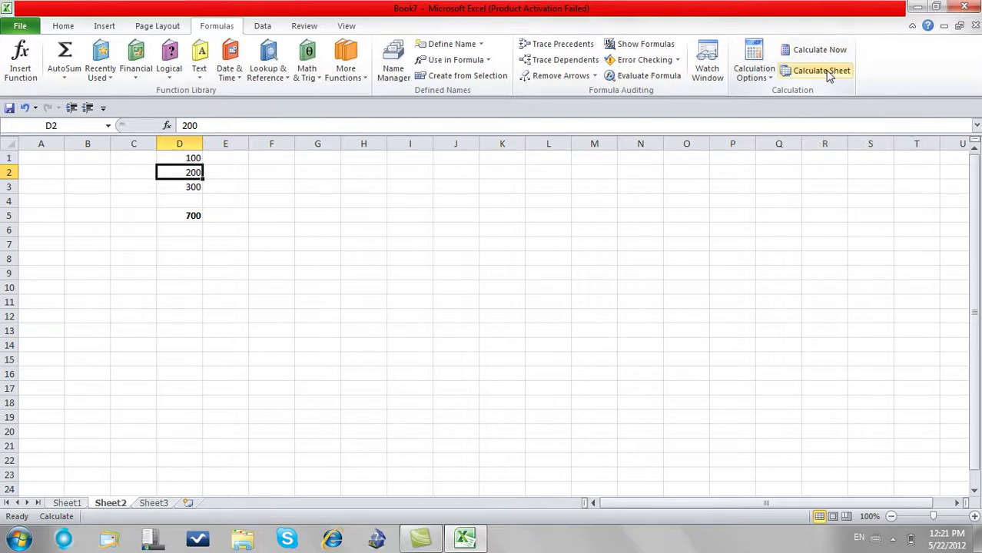
pyautogui.click(822, 81)
pyautogui.click(754, 68)
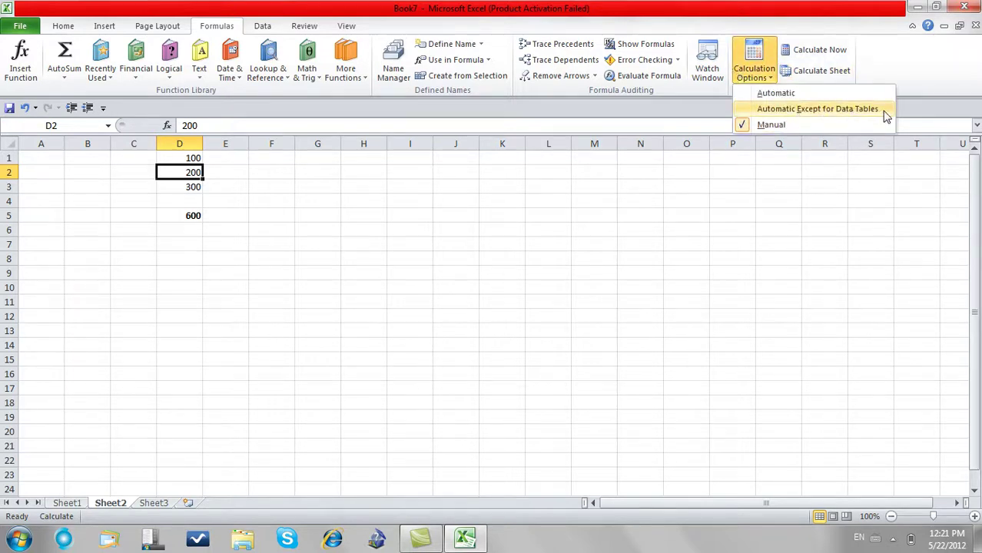
# - Clear D1:D6 and enter 100, 200 and 300 into A1:A3
pyautogui.click(239, 259)
pyautogui.moveTo(184, 229); pyautogui.dragTo(190, 134)
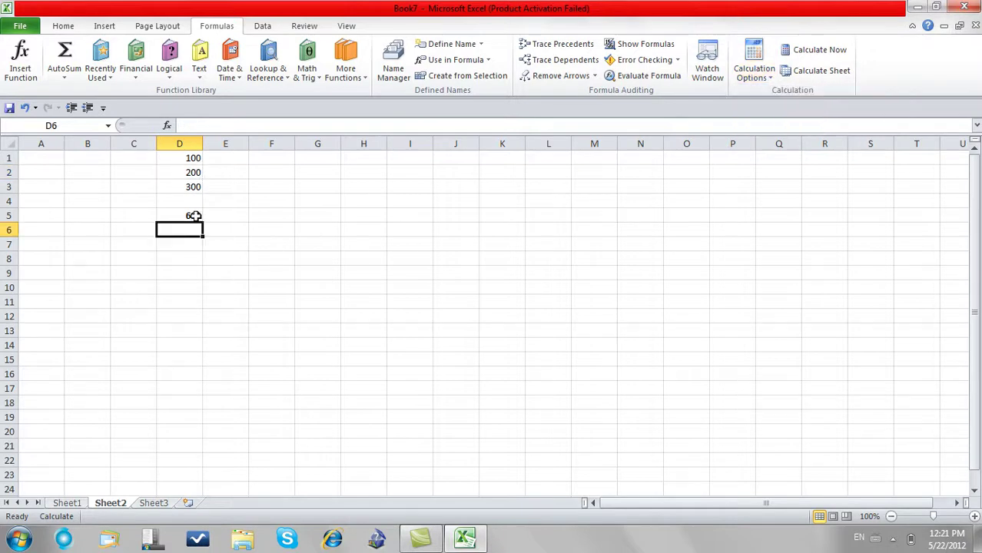
pyautogui.press('Delete')
pyautogui.press('Left')
pyautogui.press('Left')
pyautogui.press('Left')
pyautogui.press('Up')
pyautogui.press('Up')
pyautogui.press('Up')
pyautogui.press('Up')
pyautogui.press('Up')
pyautogui.write('100')
pyautogui.press('Return')
pyautogui.write('200')
pyautogui.press('Return')
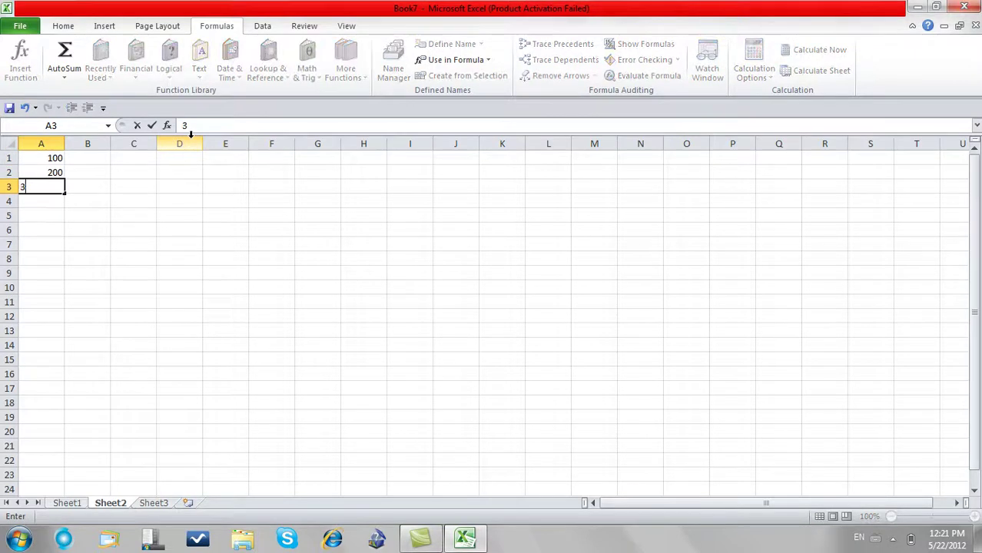
pyautogui.write('300')
pyautogui.press('Return')
# - Insert a 3-D cylinder column chart of A1:A3
pyautogui.moveTo(50, 156); pyautogui.dragTo(51, 187)
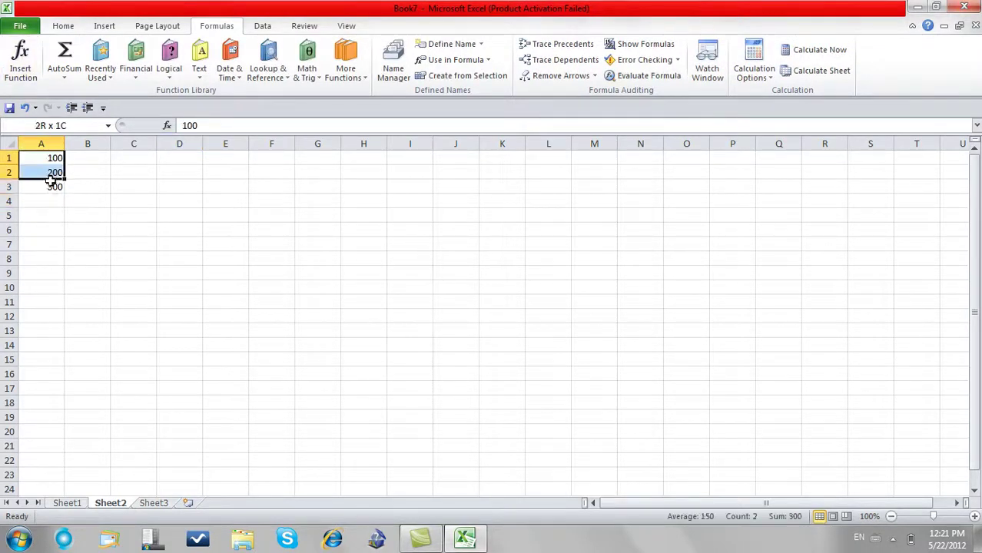
pyautogui.click(103, 28)
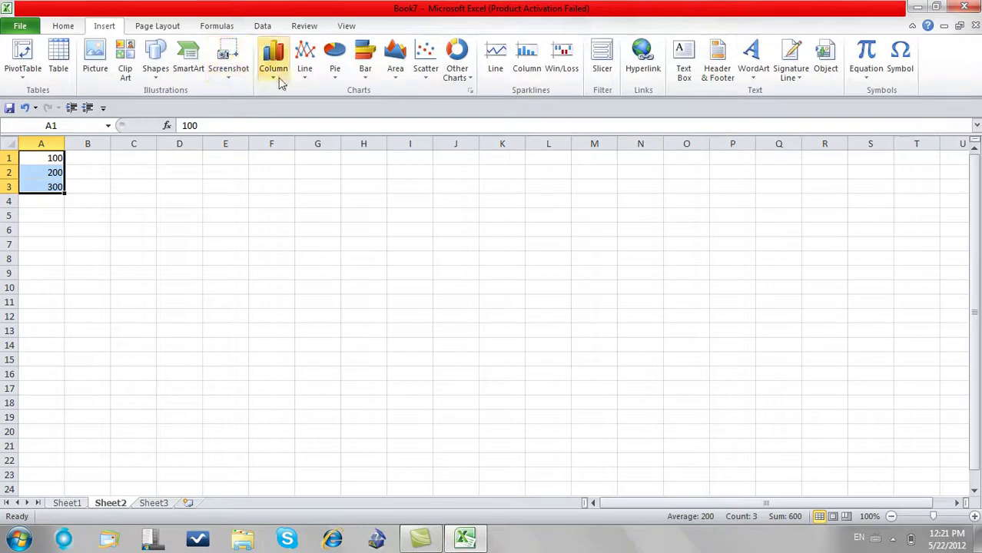
pyautogui.click(273, 62)
pyautogui.click(398, 227)
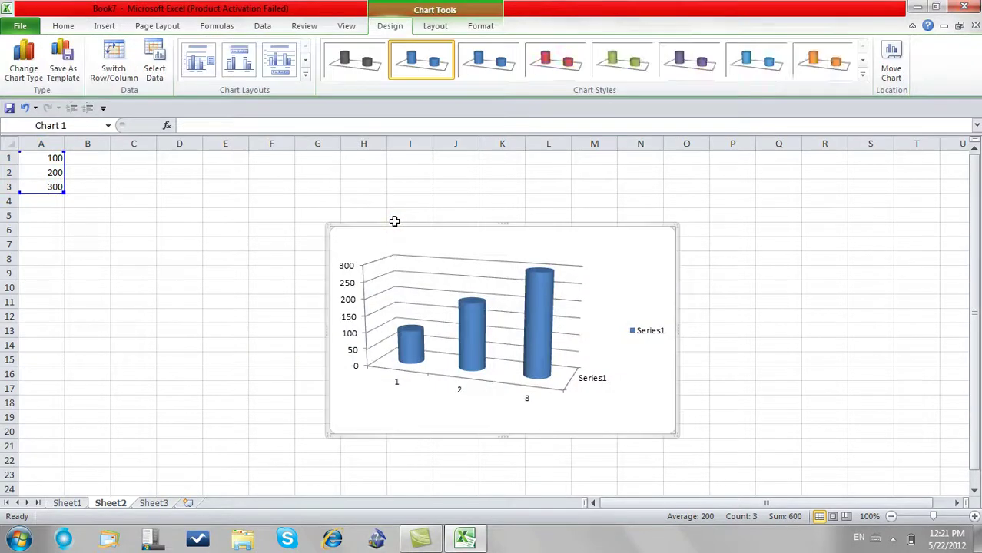
# - Change A1 to 200 while the chart still shows 100
pyautogui.click(50, 159)
pyautogui.write('20')
pyautogui.press('Return')
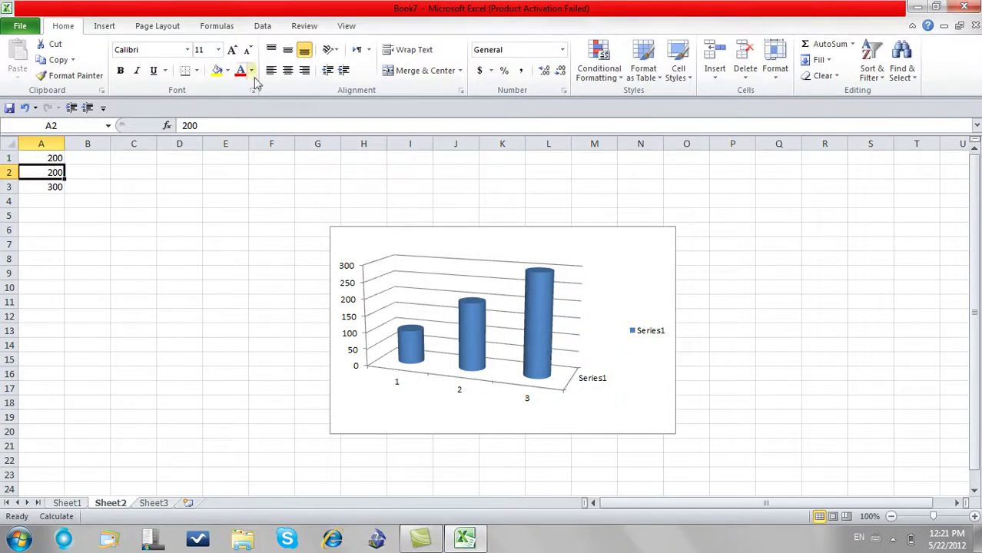
# - Set calculation to Automatic Except for Data Tables and enter 300 in A2
pyautogui.click(224, 29)
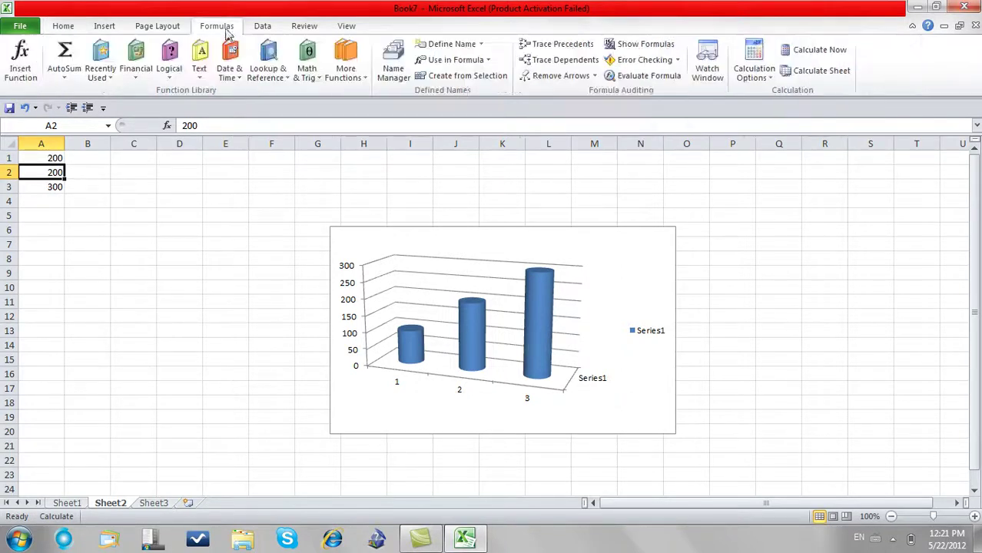
pyautogui.click(753, 71)
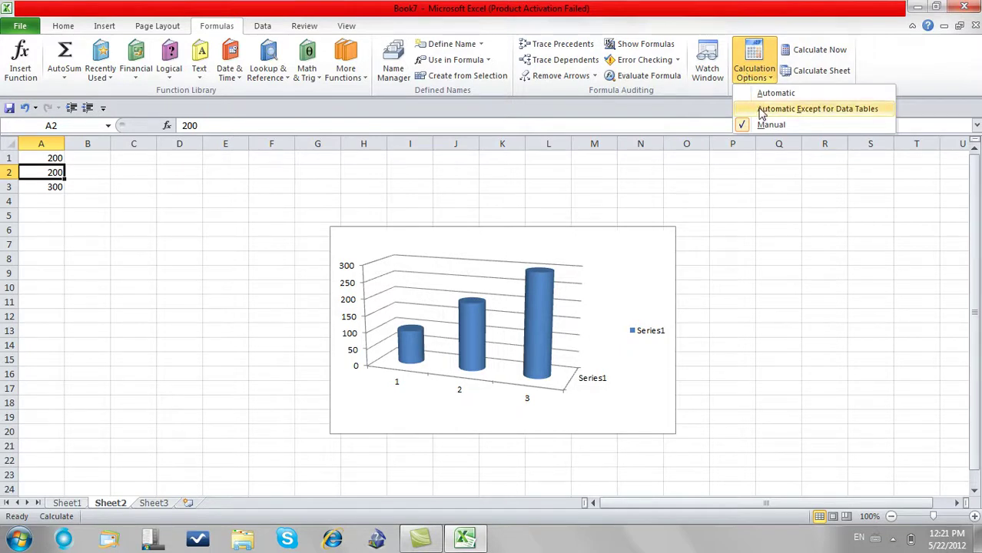
pyautogui.click(760, 110)
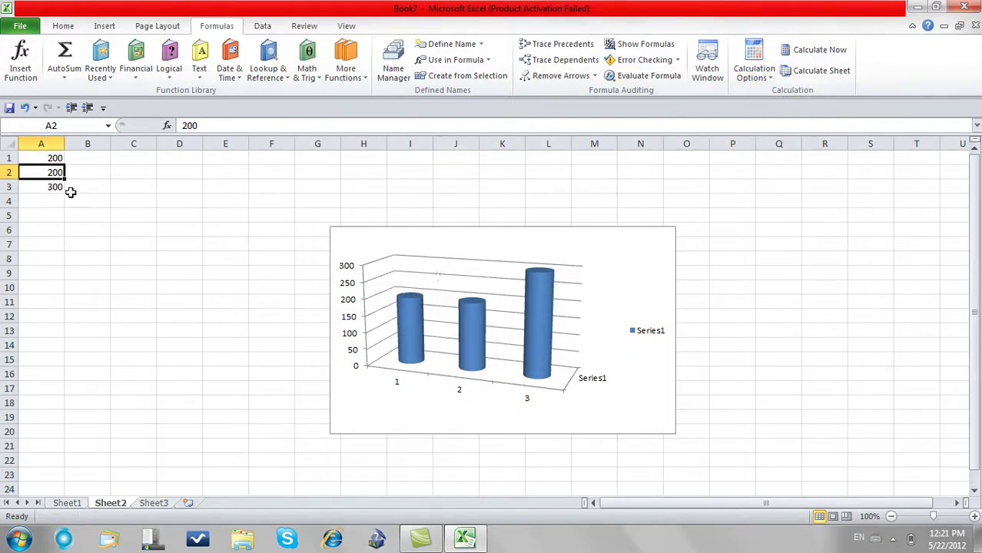
pyautogui.write('3')
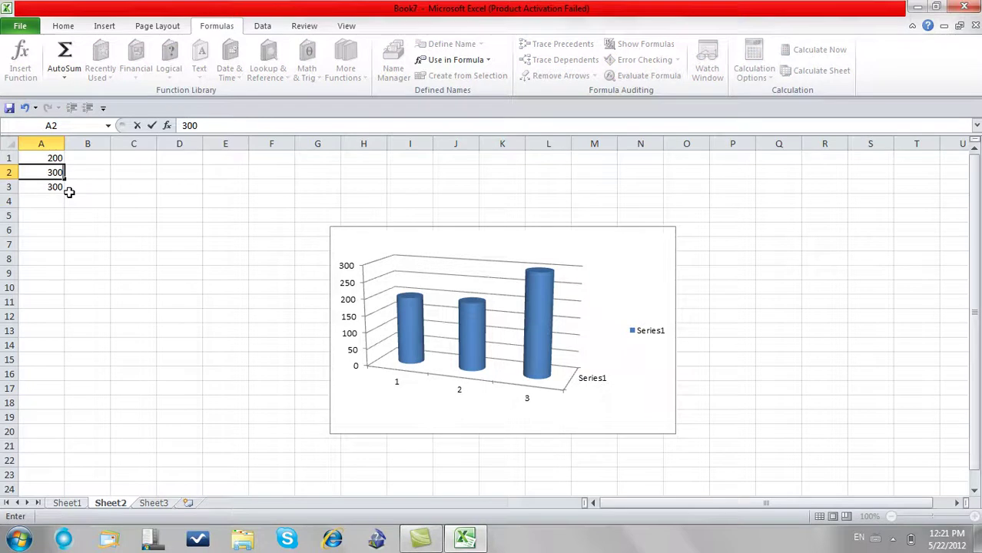
pyautogui.press('Return')
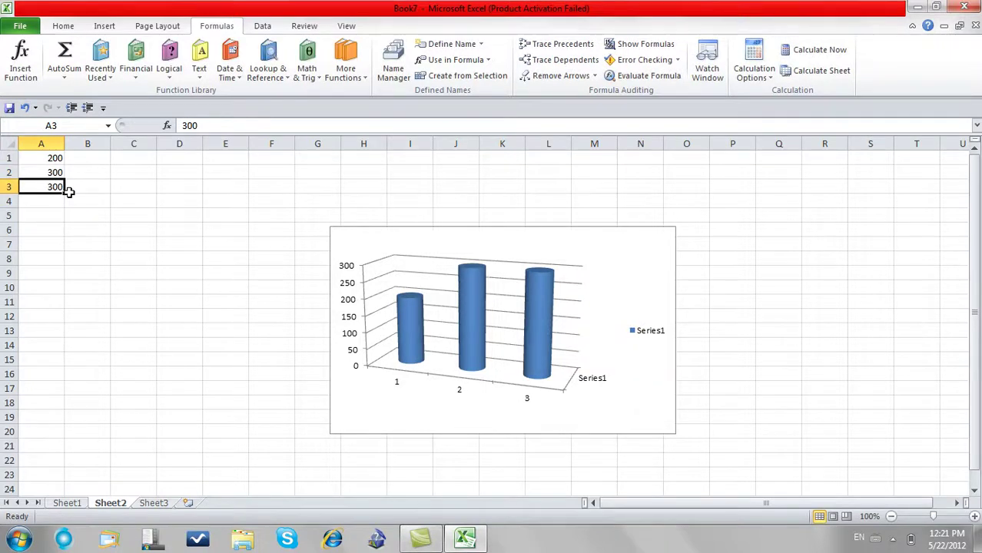